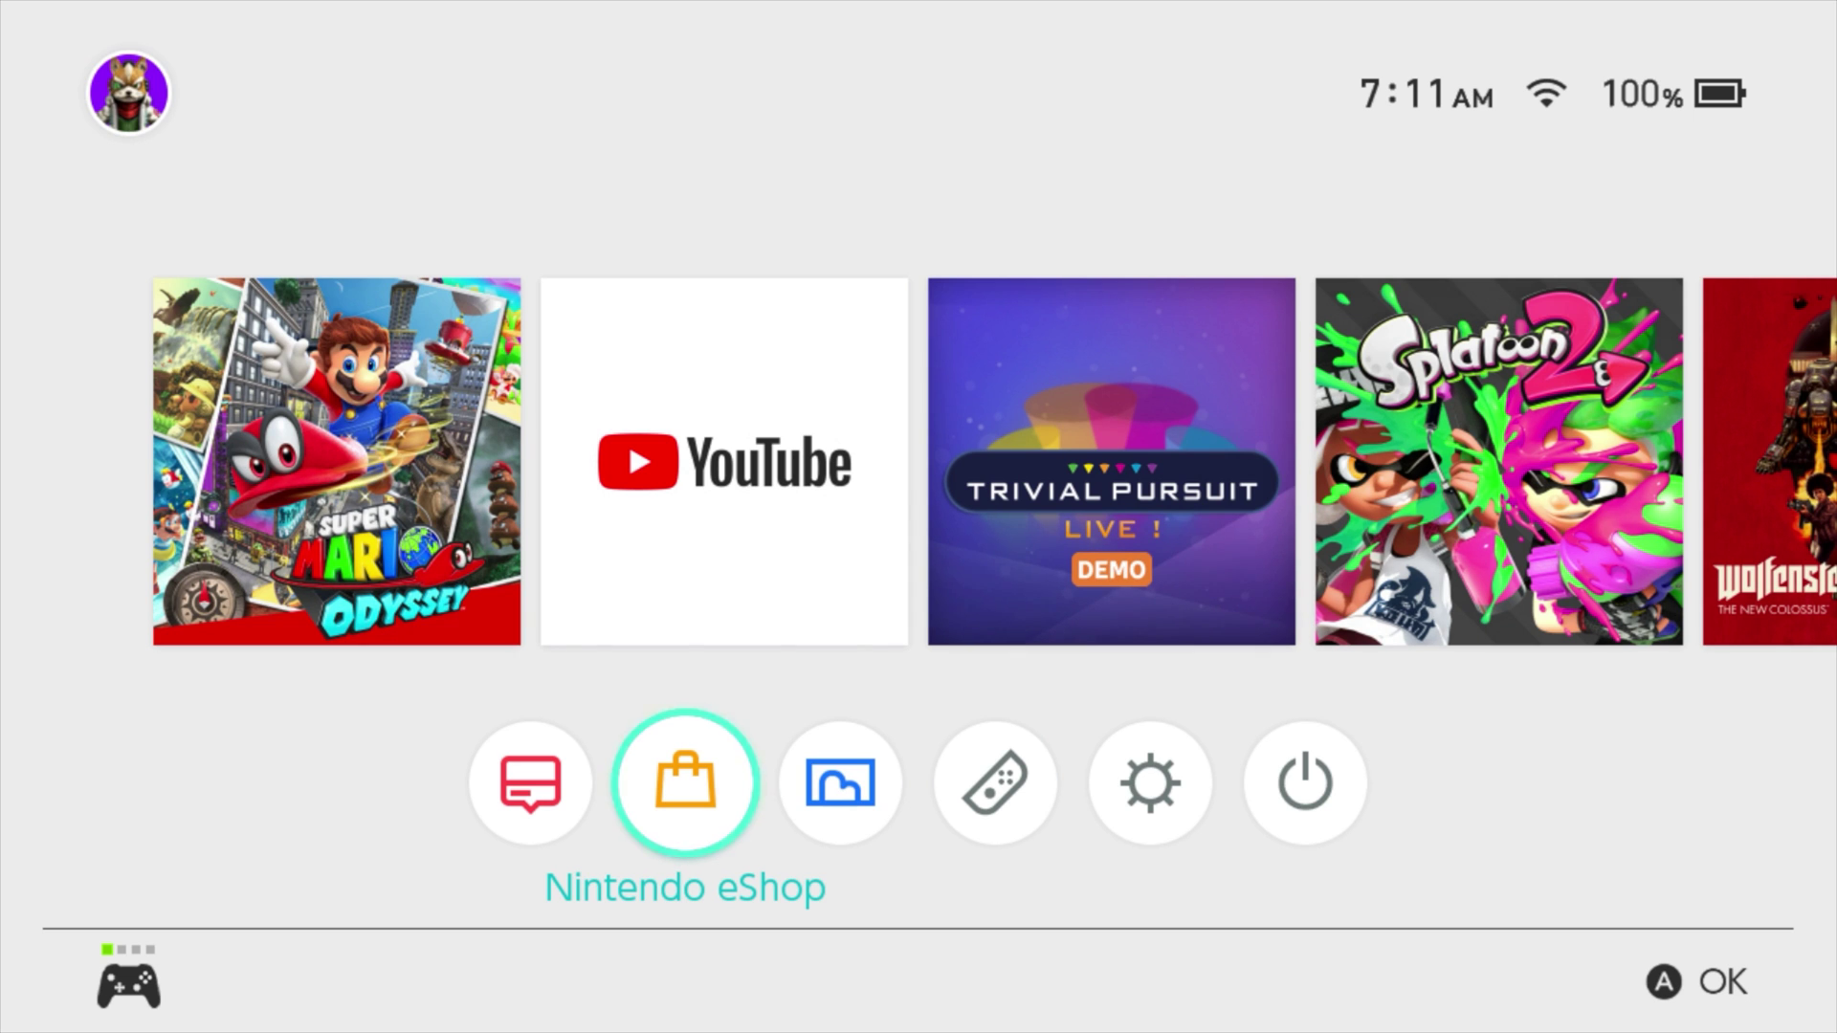
Step: Open the System Settings from the HOME Menu
key("Left")
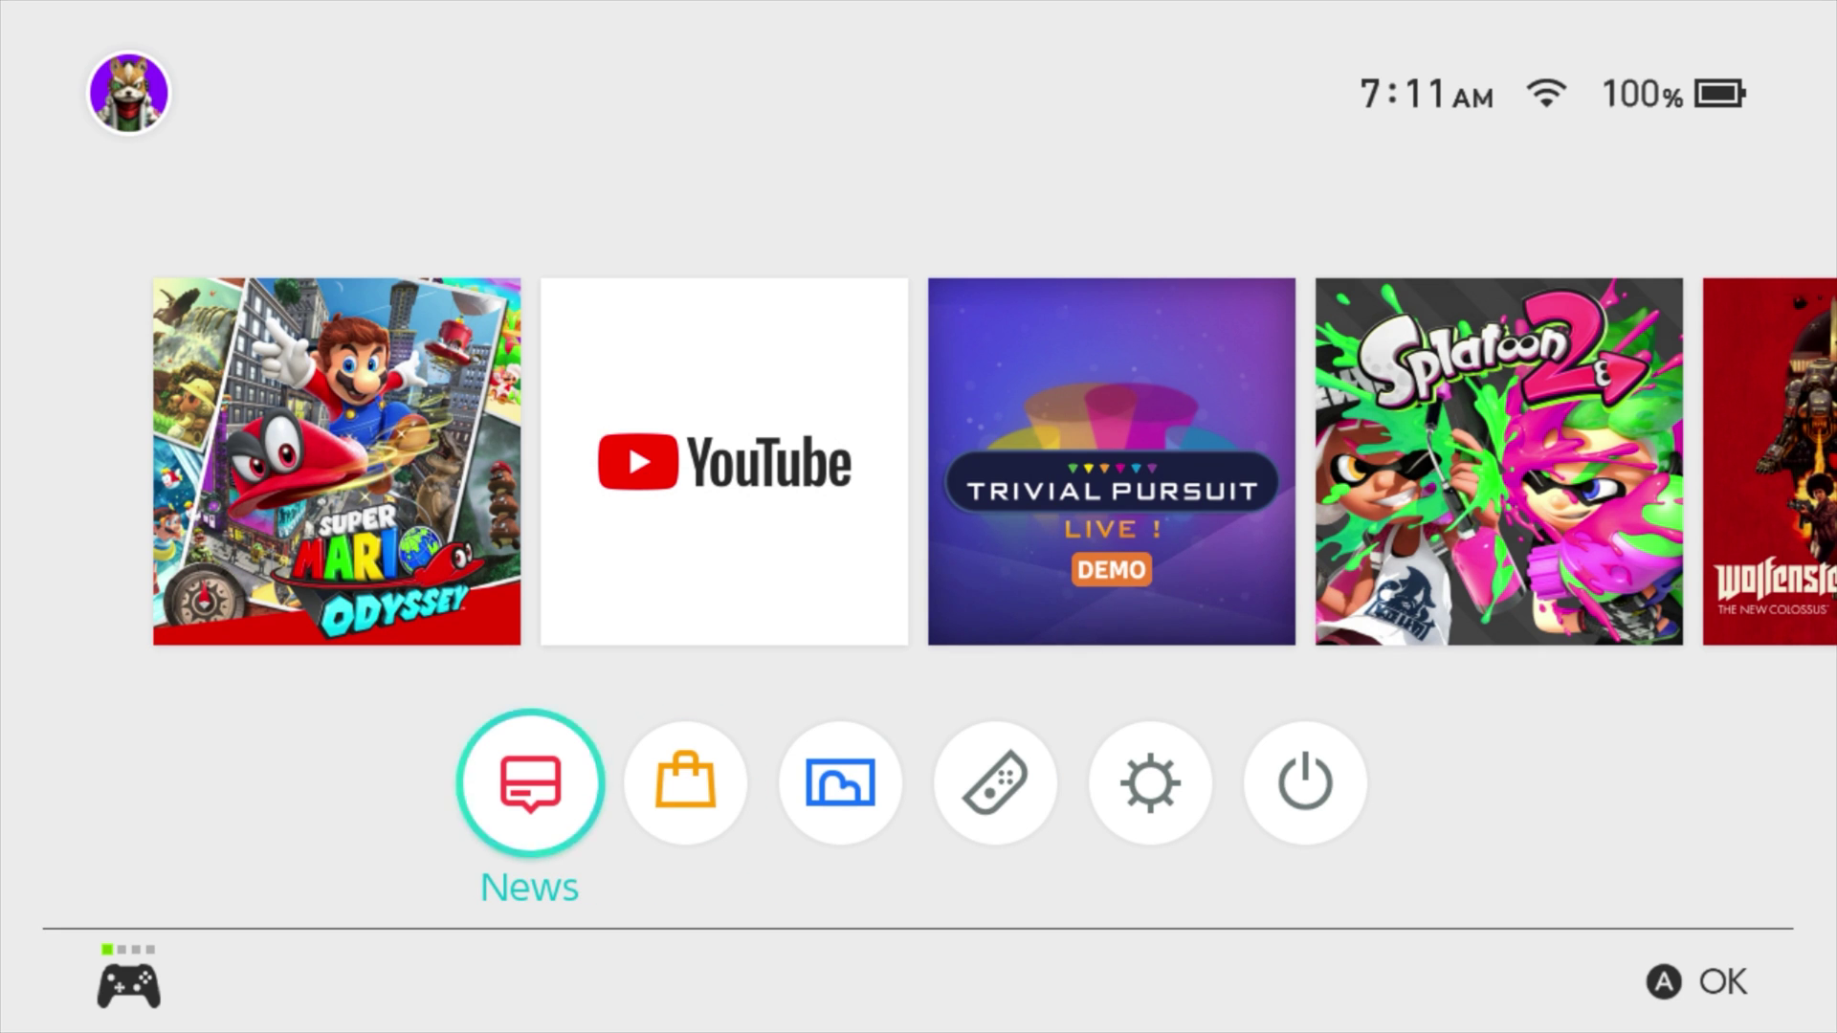
key("Right")
key("Right")
key("Right")
key("Right")
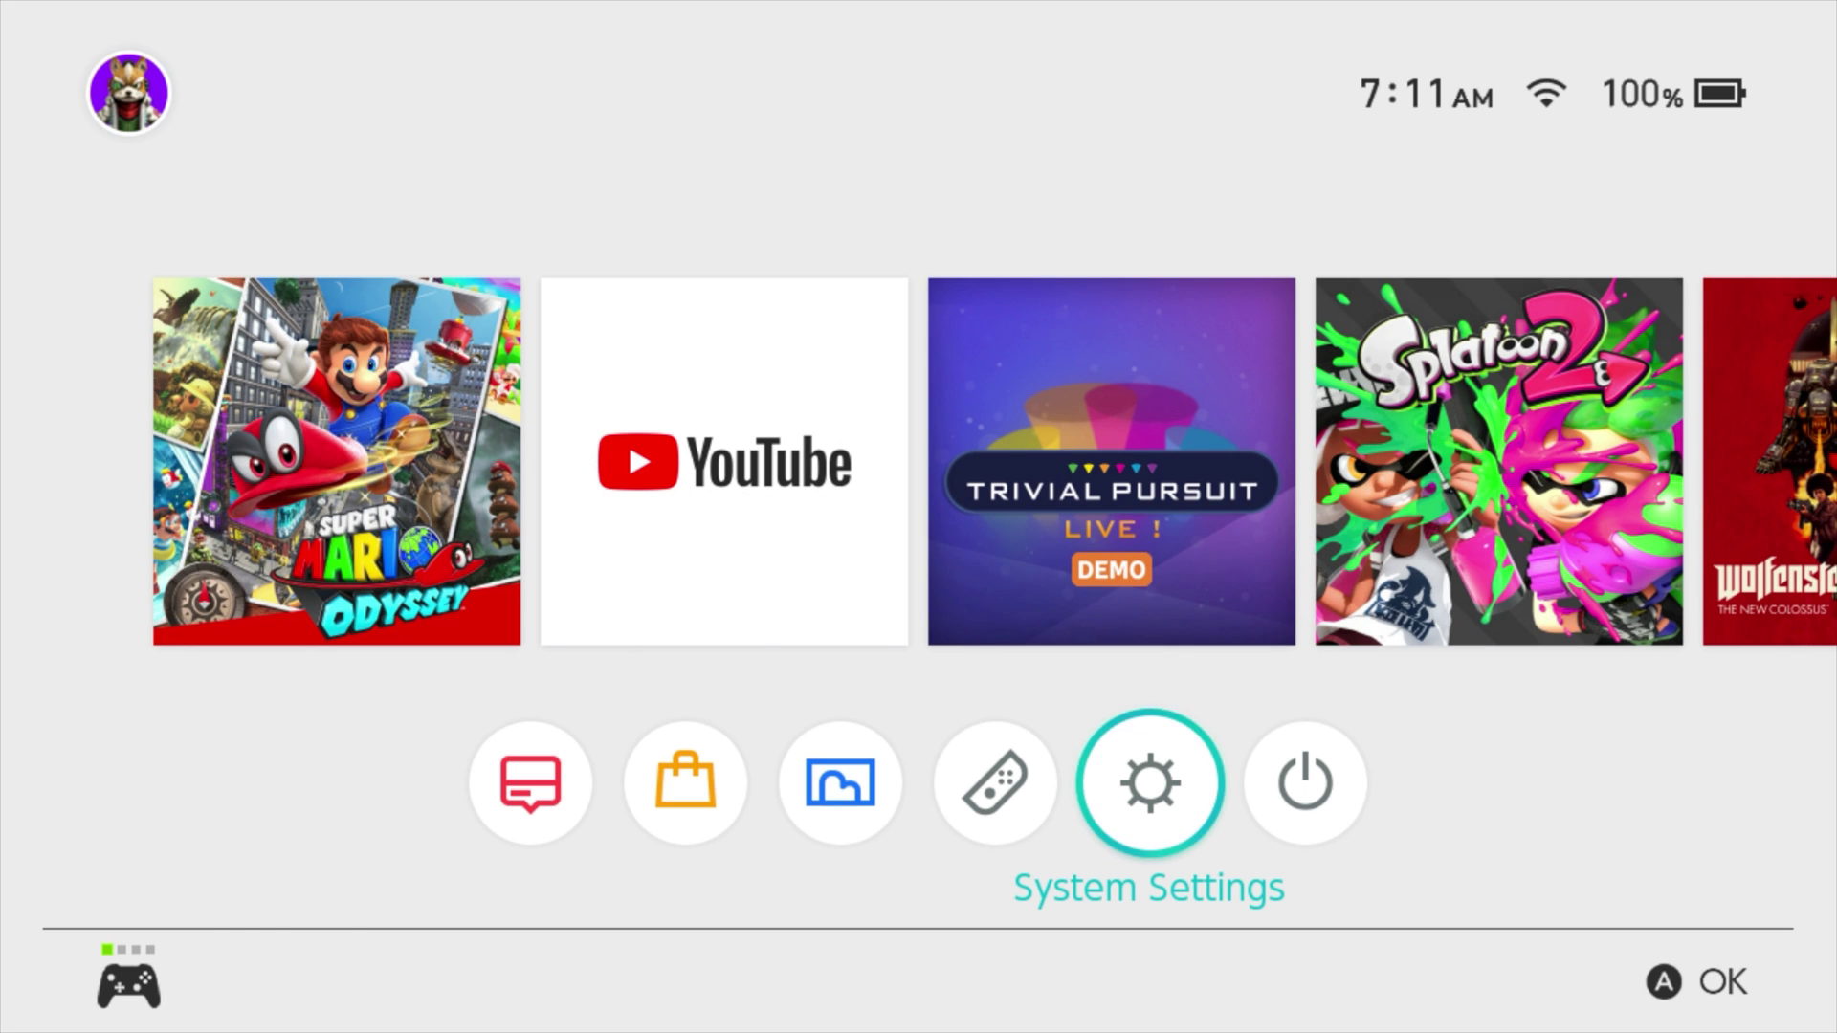
key("Return")
Step: Open the Internet Settings in the Internet category to list the available networks
key("Down")
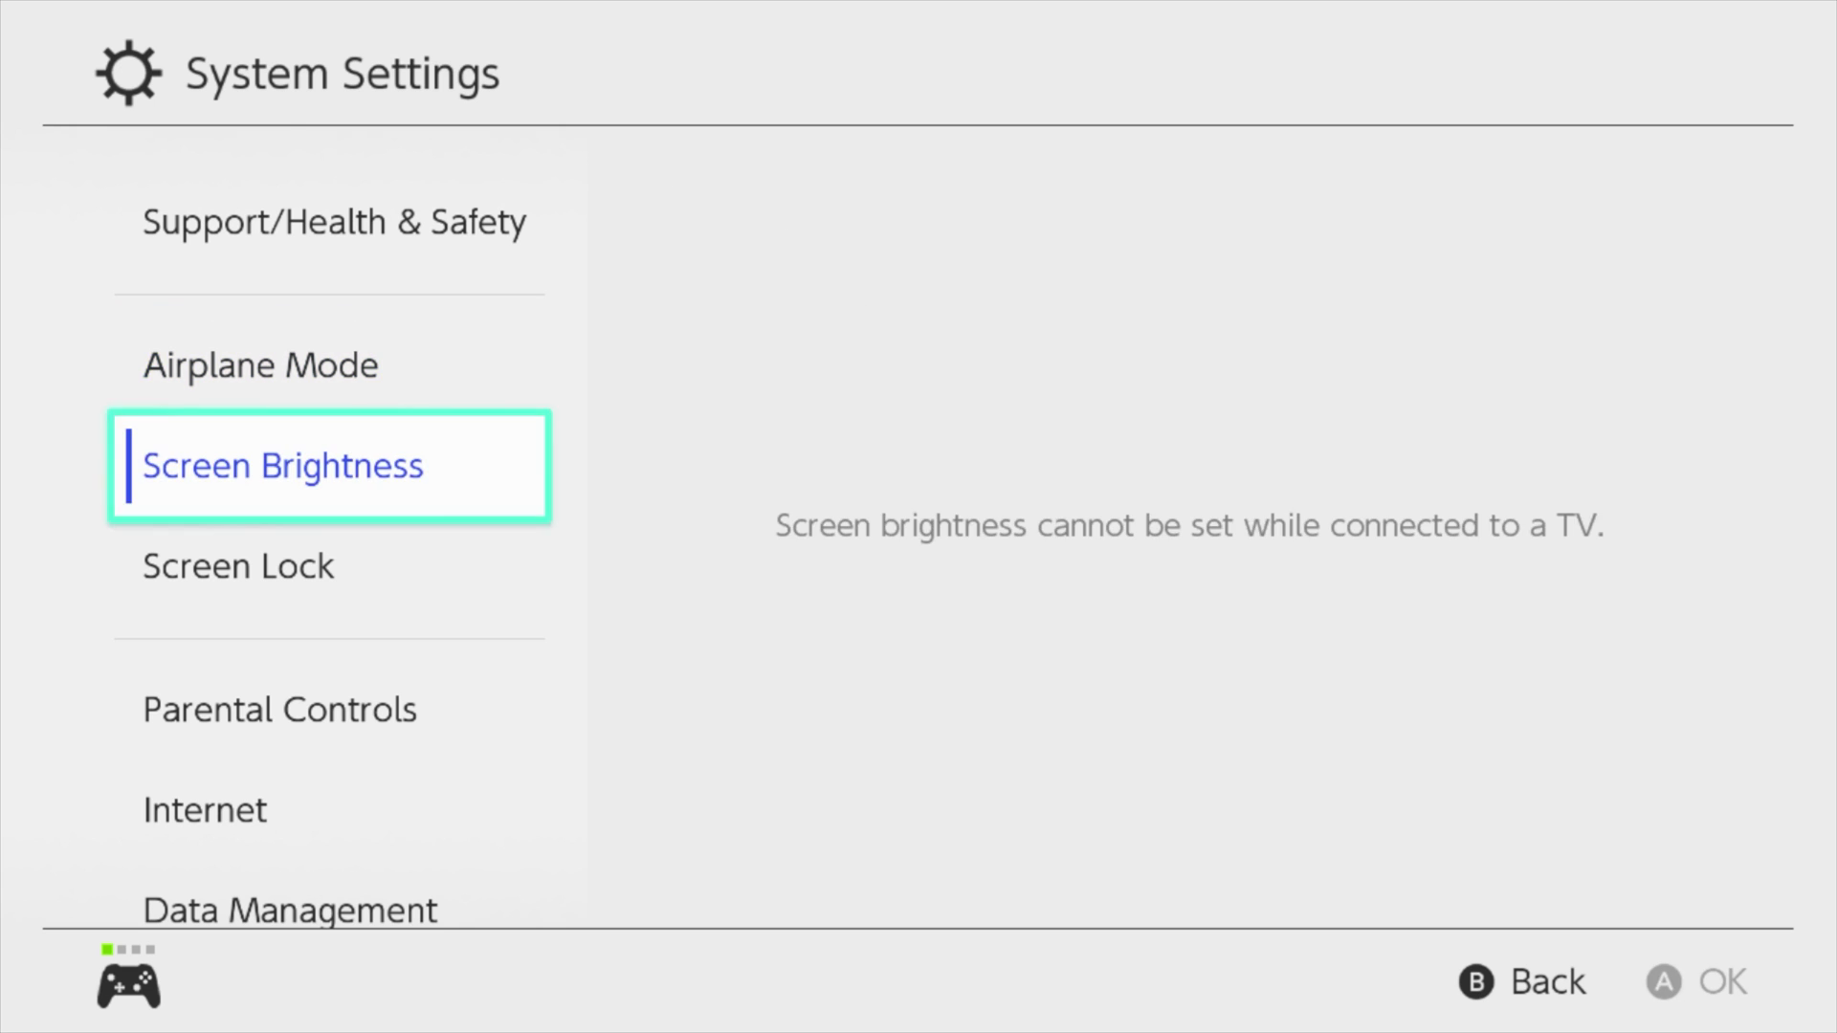
key("Down")
key("Down")
key("Down")
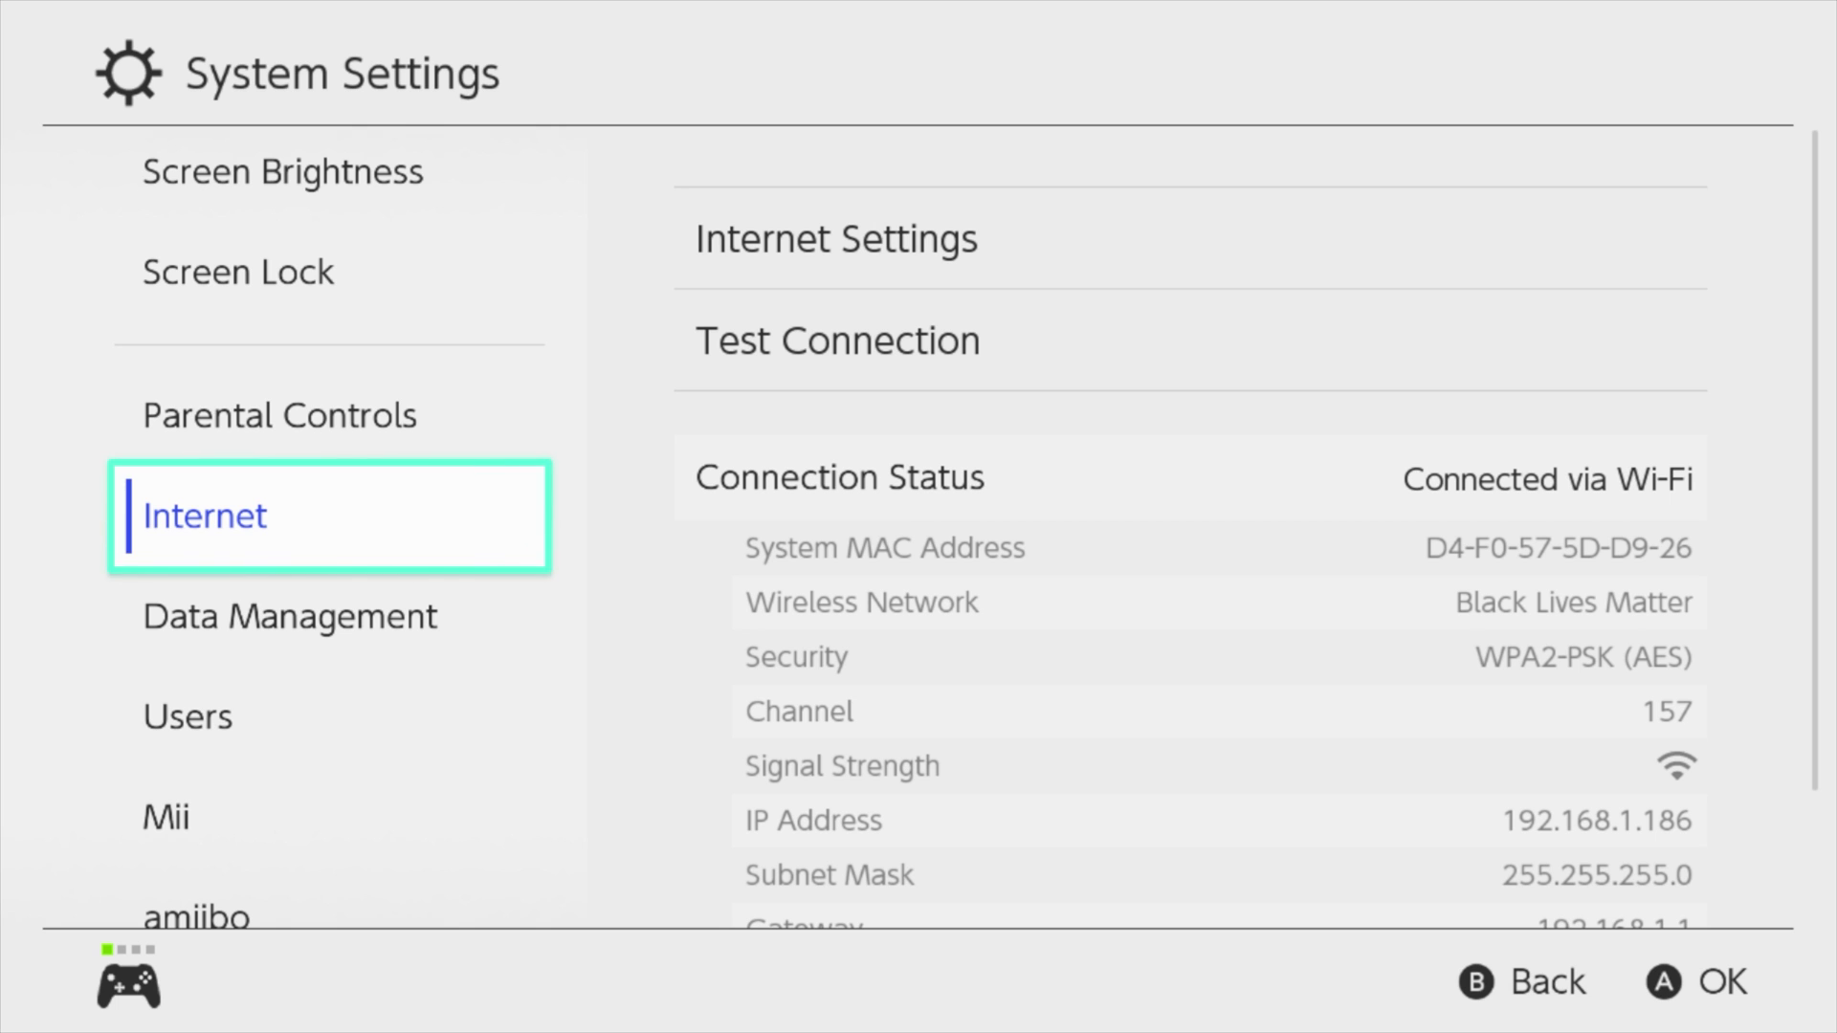
key("Right")
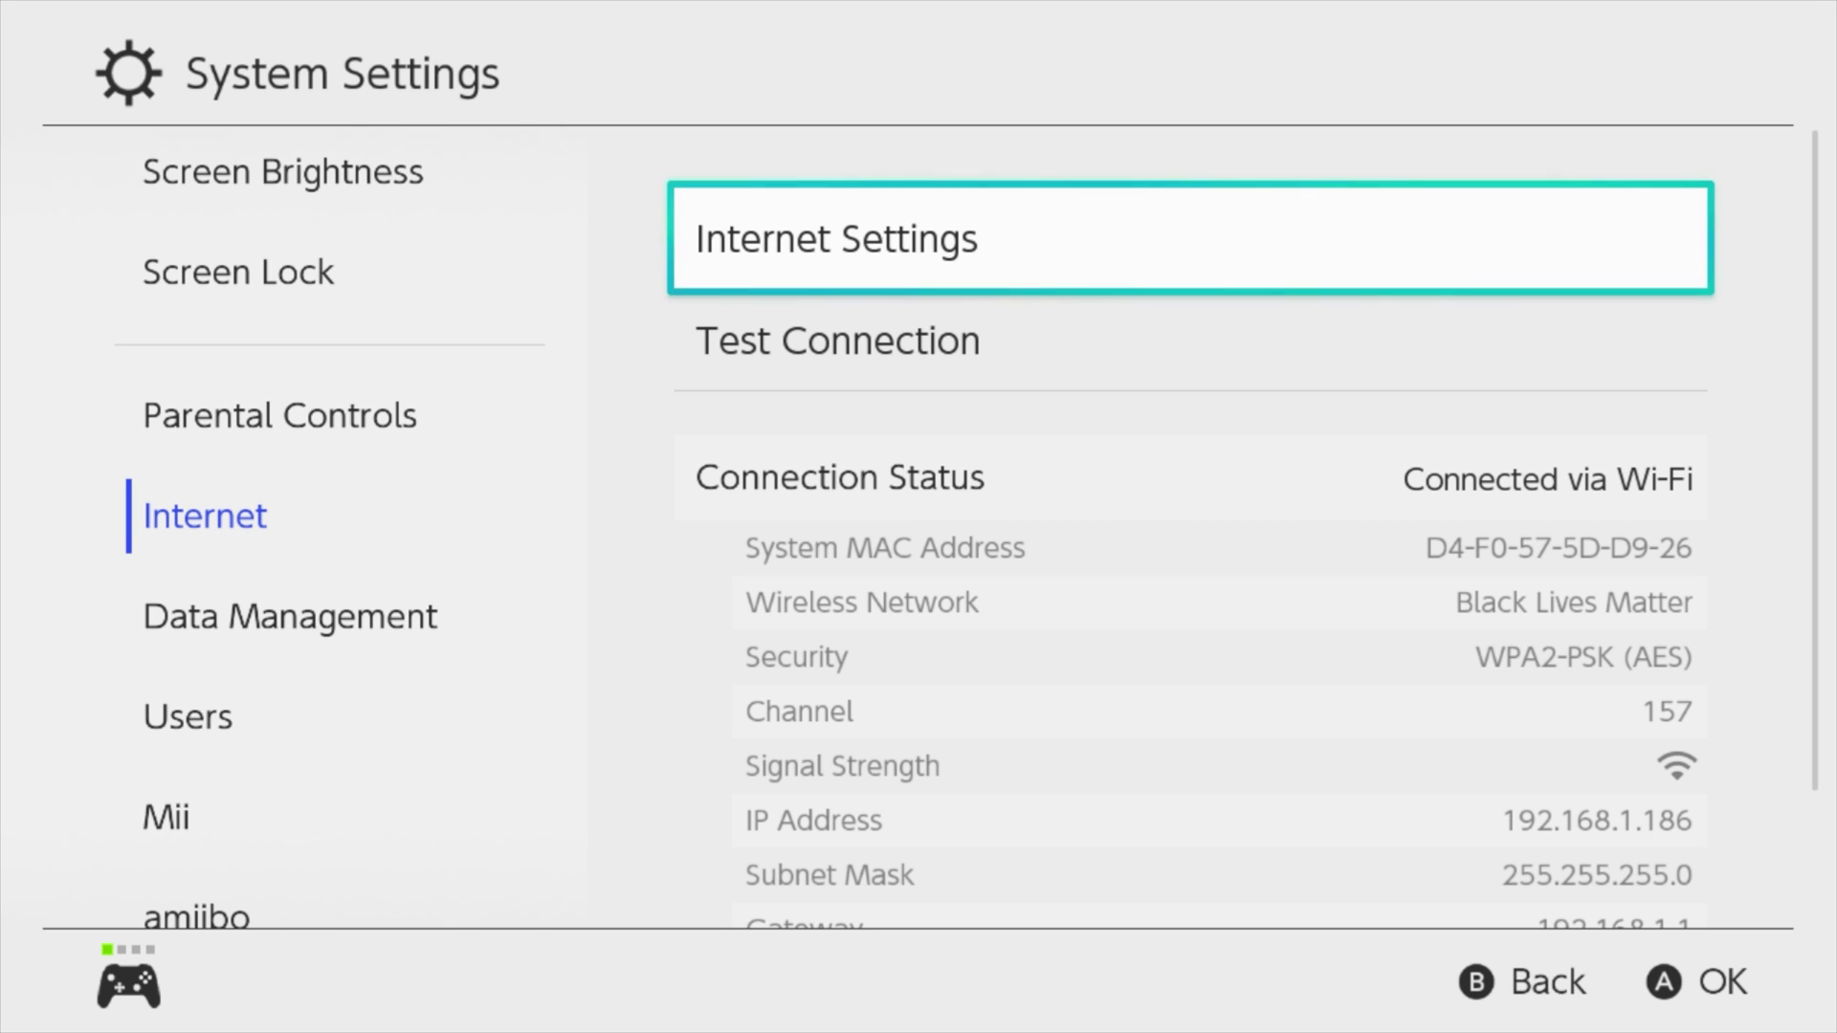
key("Return")
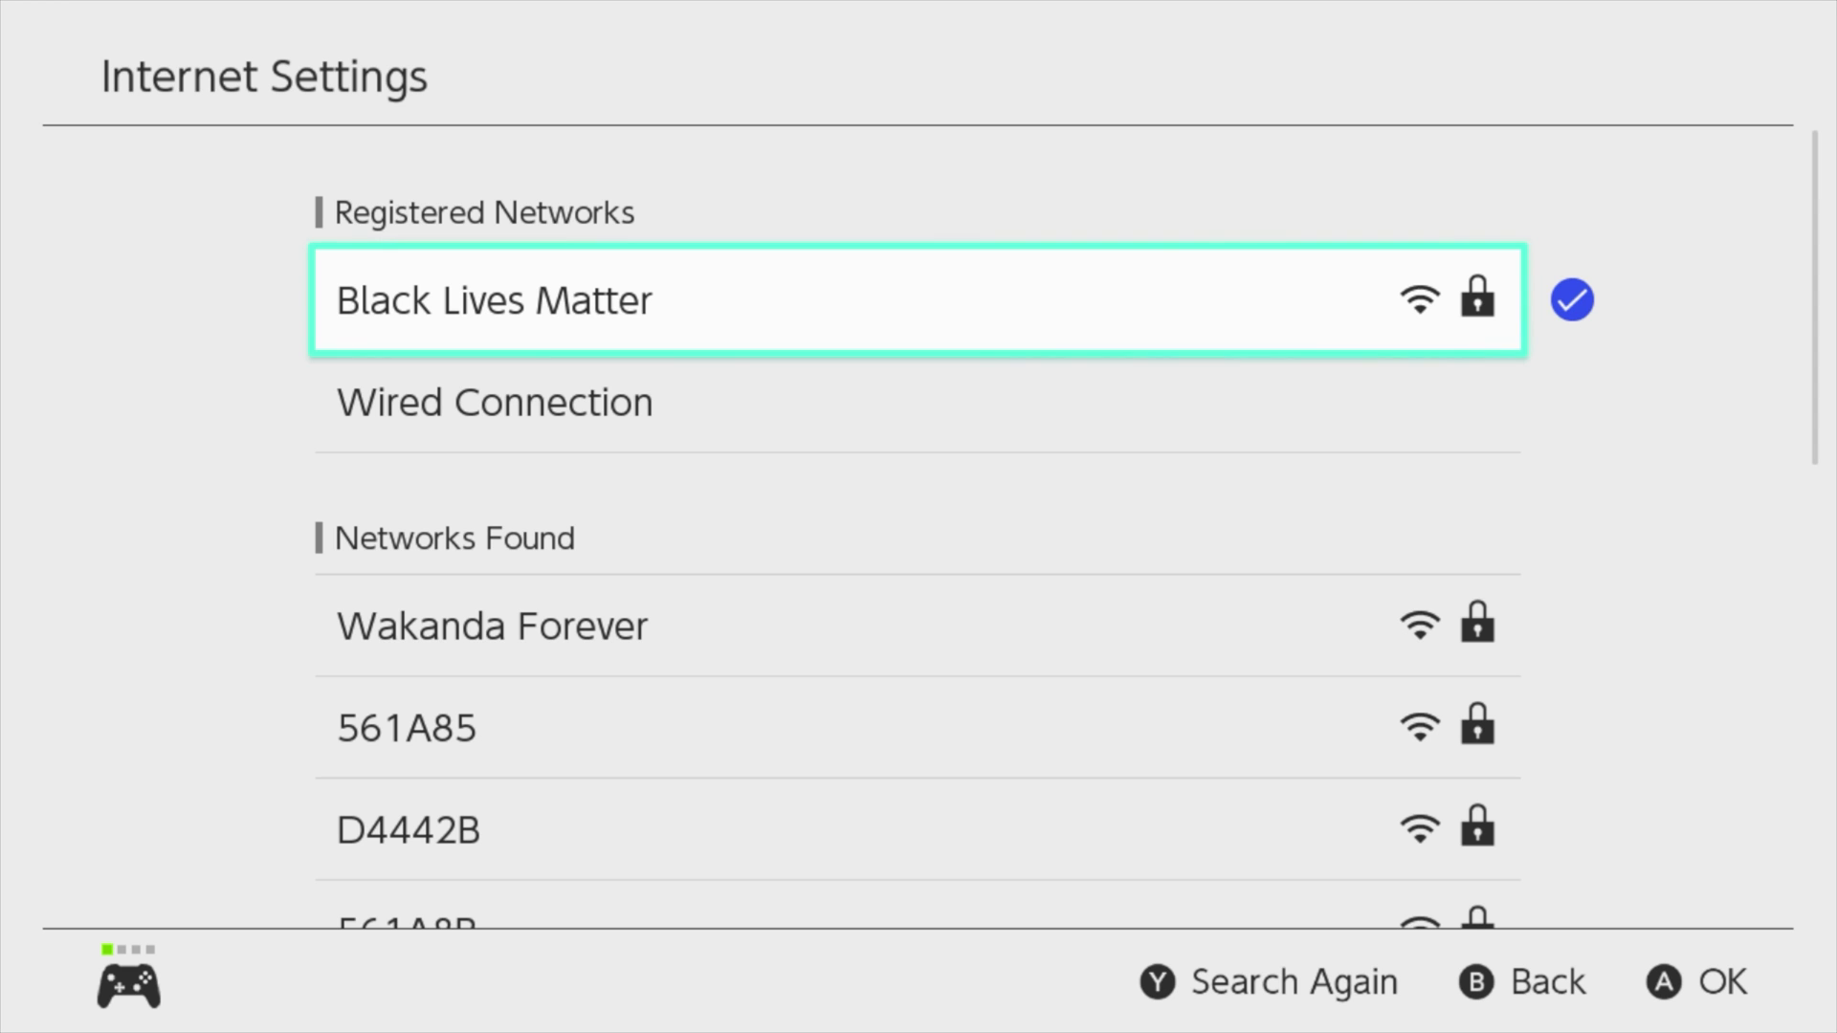
Step: Open the settings of the registered network "Black Lives Matter" for changing
key("Return")
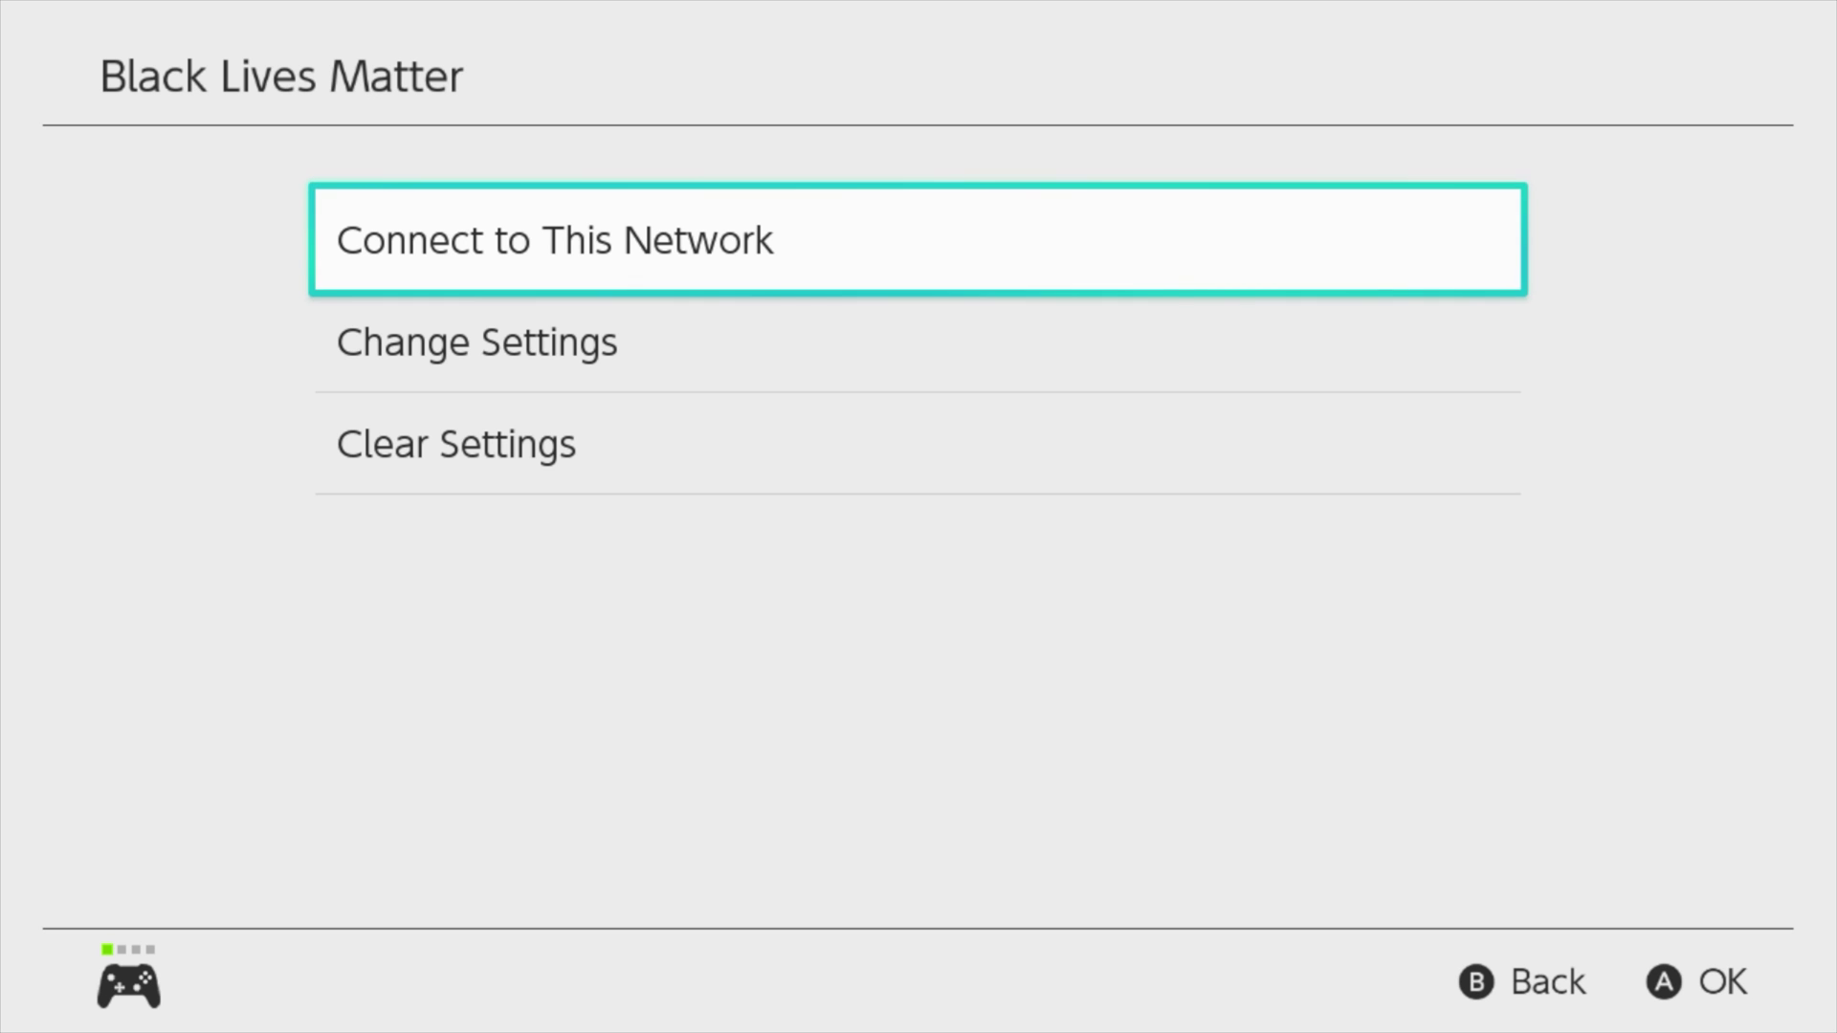
key("Down")
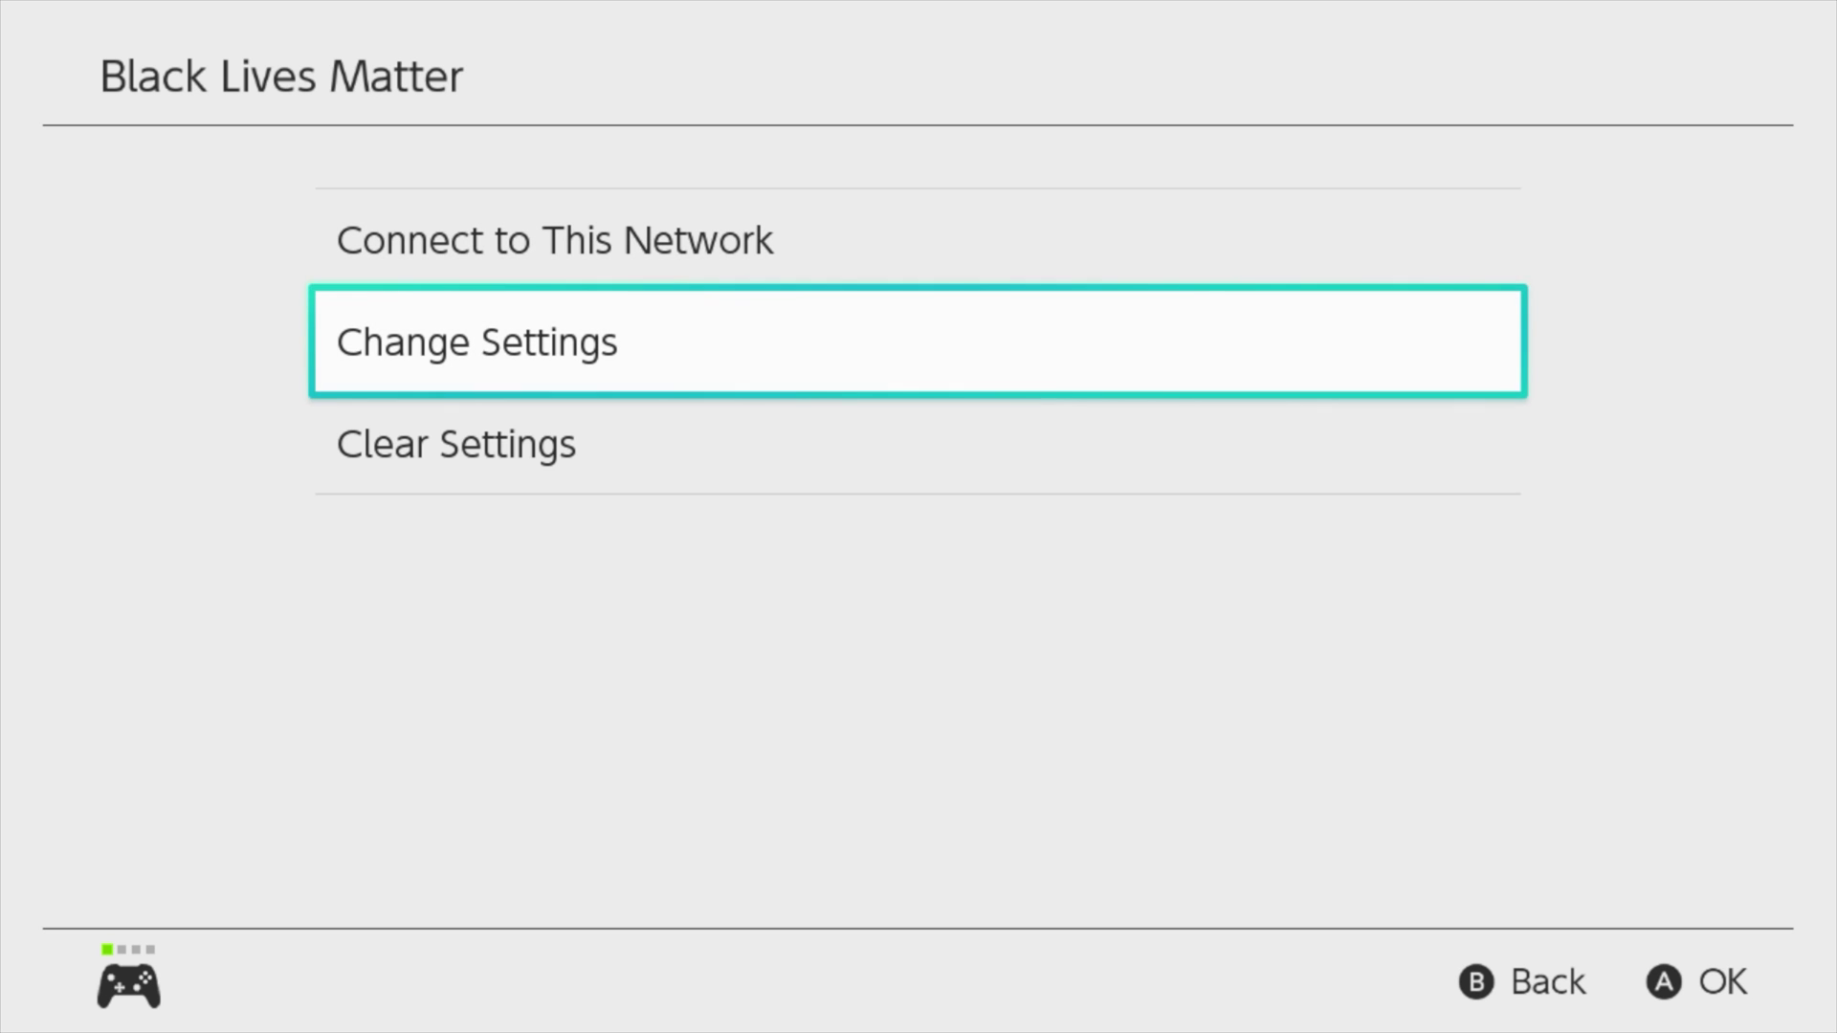
key("Down")
key("Up")
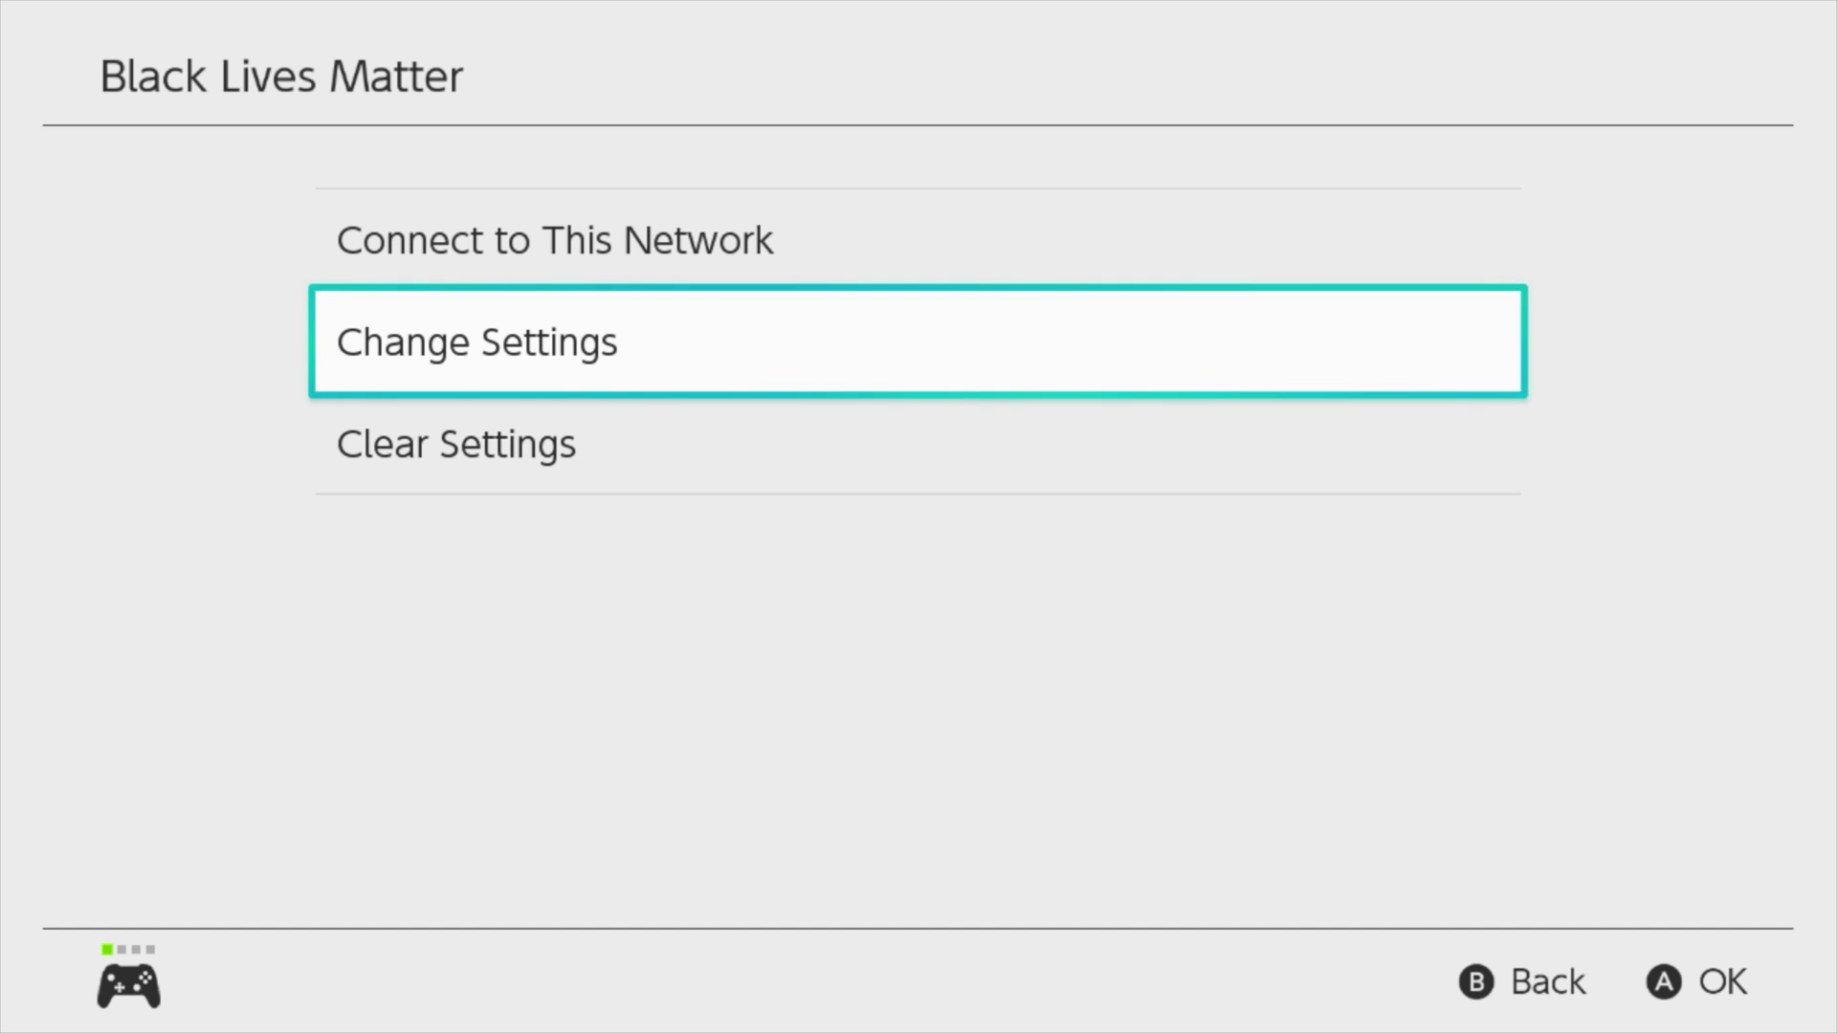
key("Return")
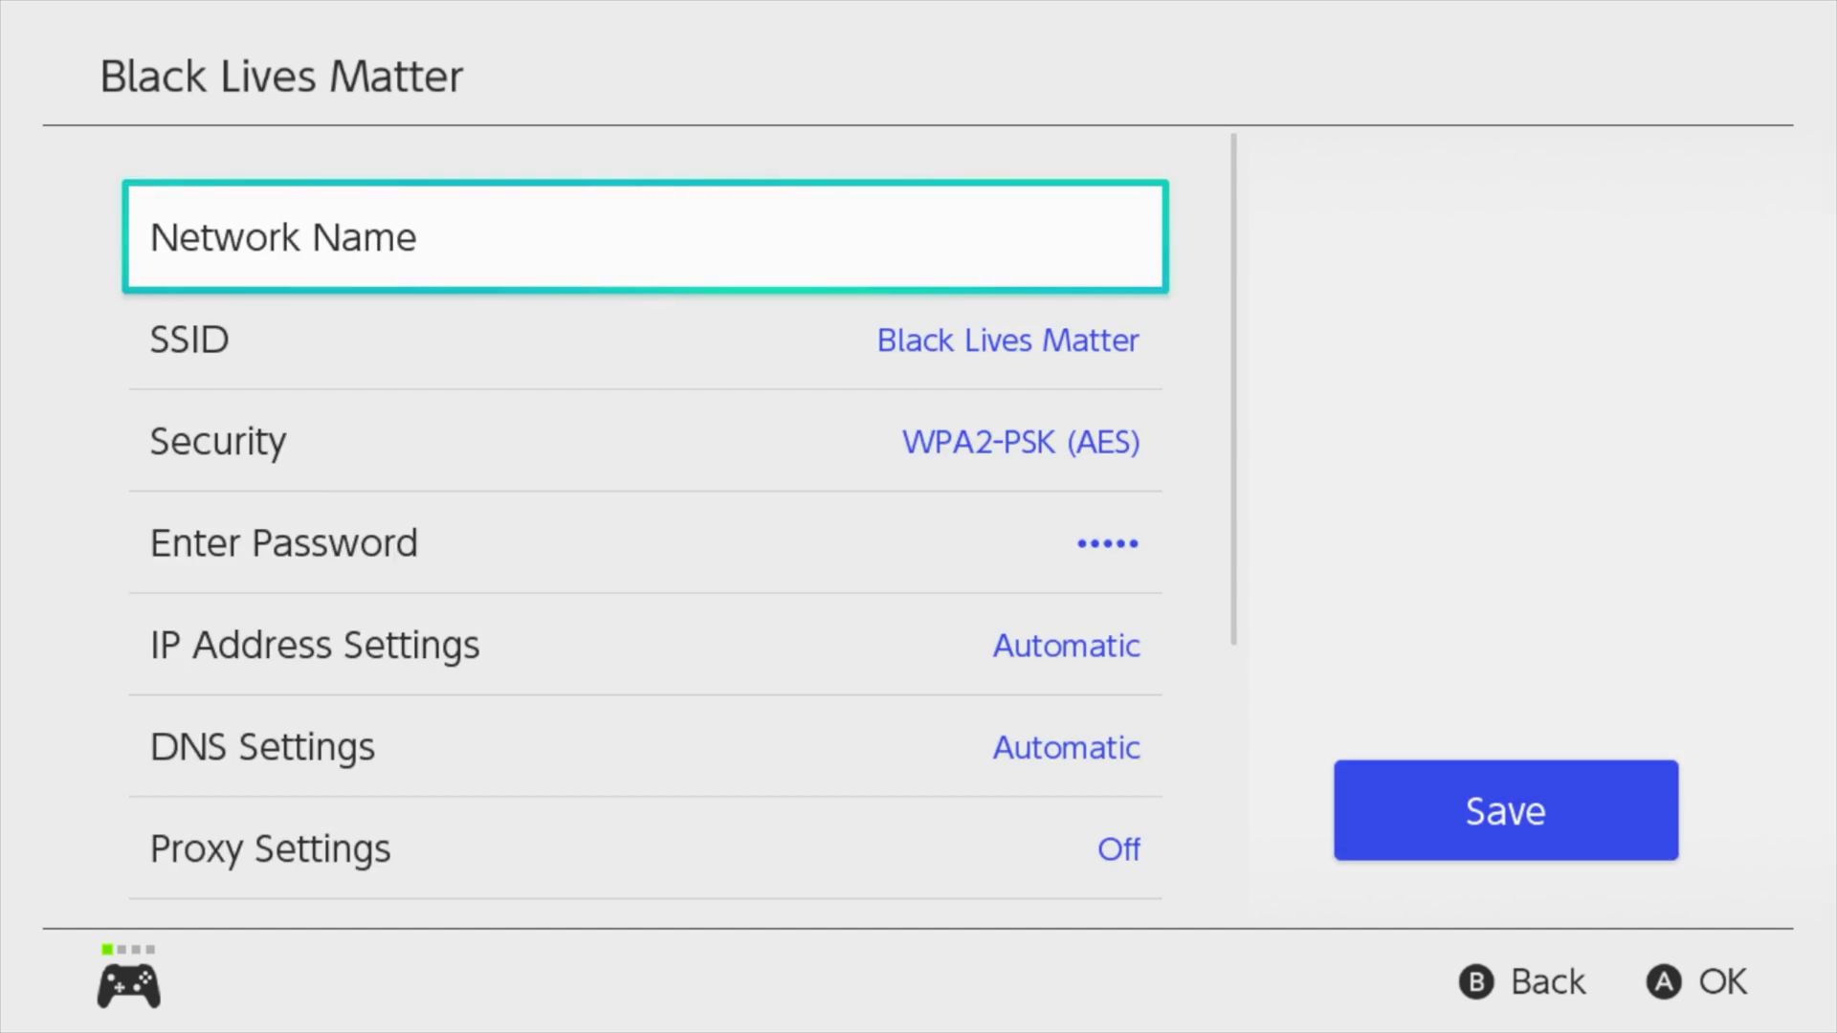
Step: Set the network's DNS Settings to Manual
key("Down")
key("Down")
key("Down")
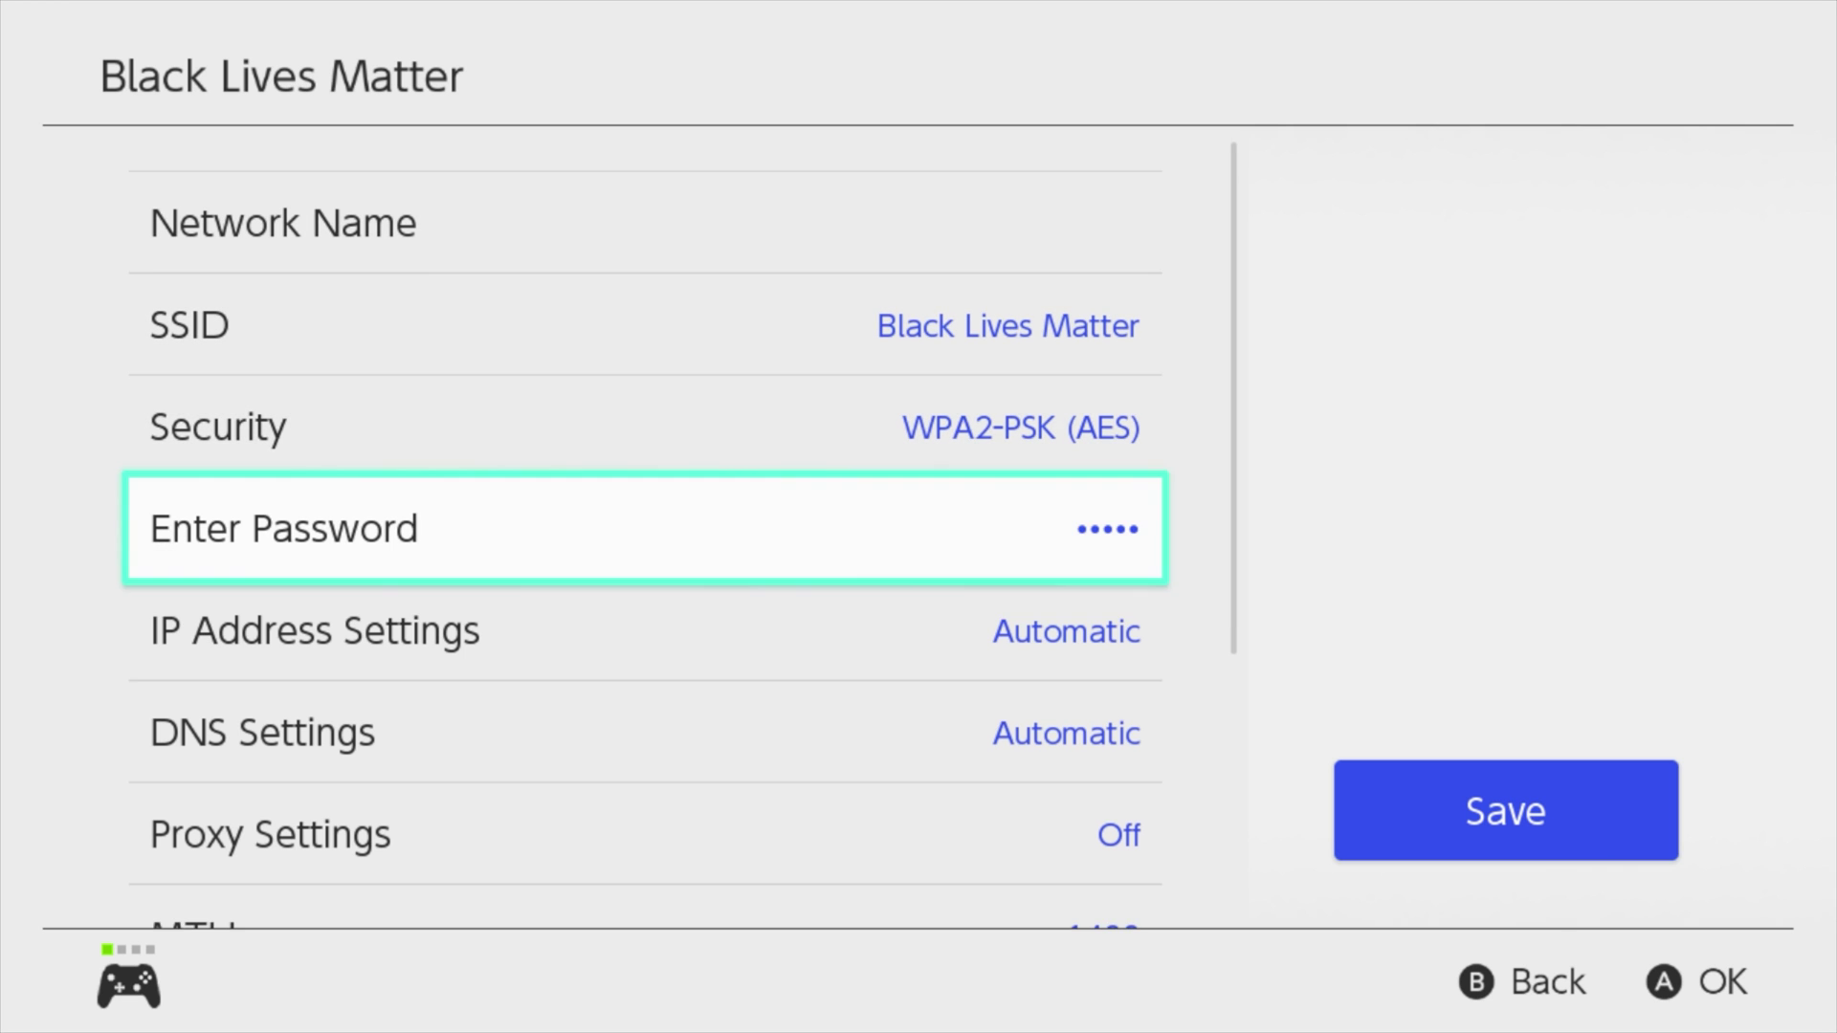
key("Down")
key("Down")
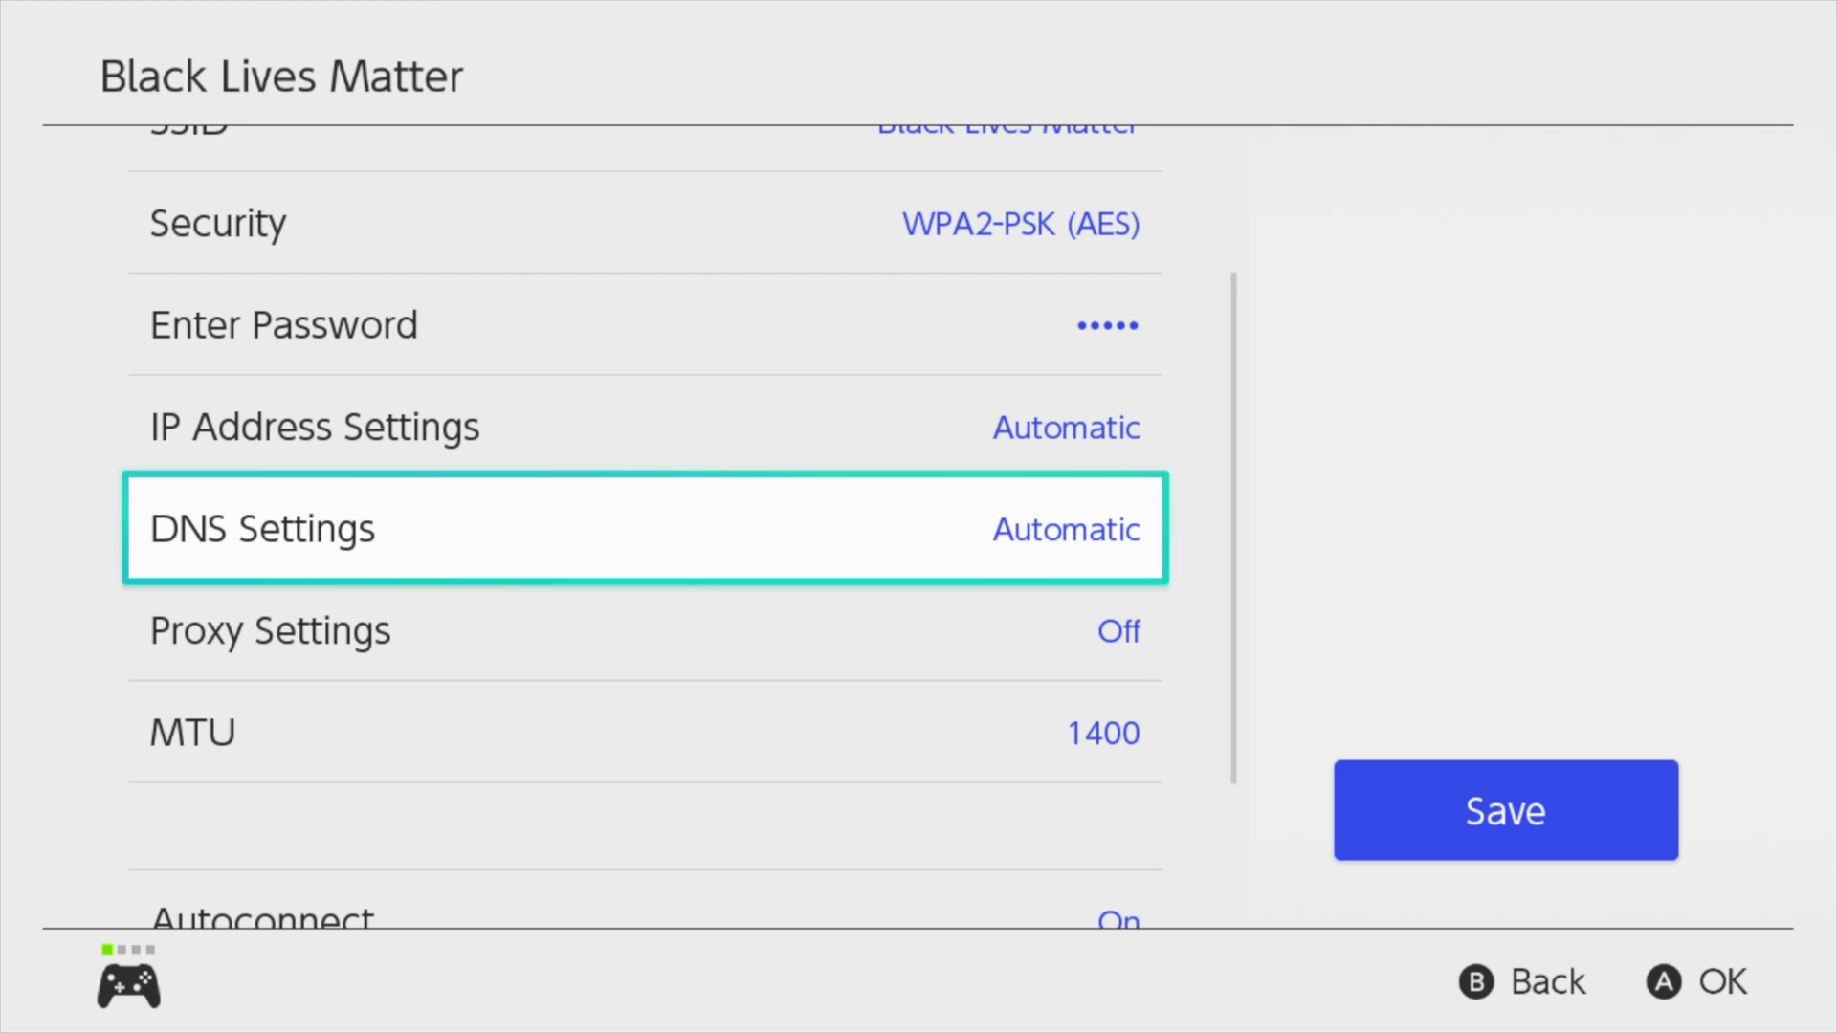
key("Return")
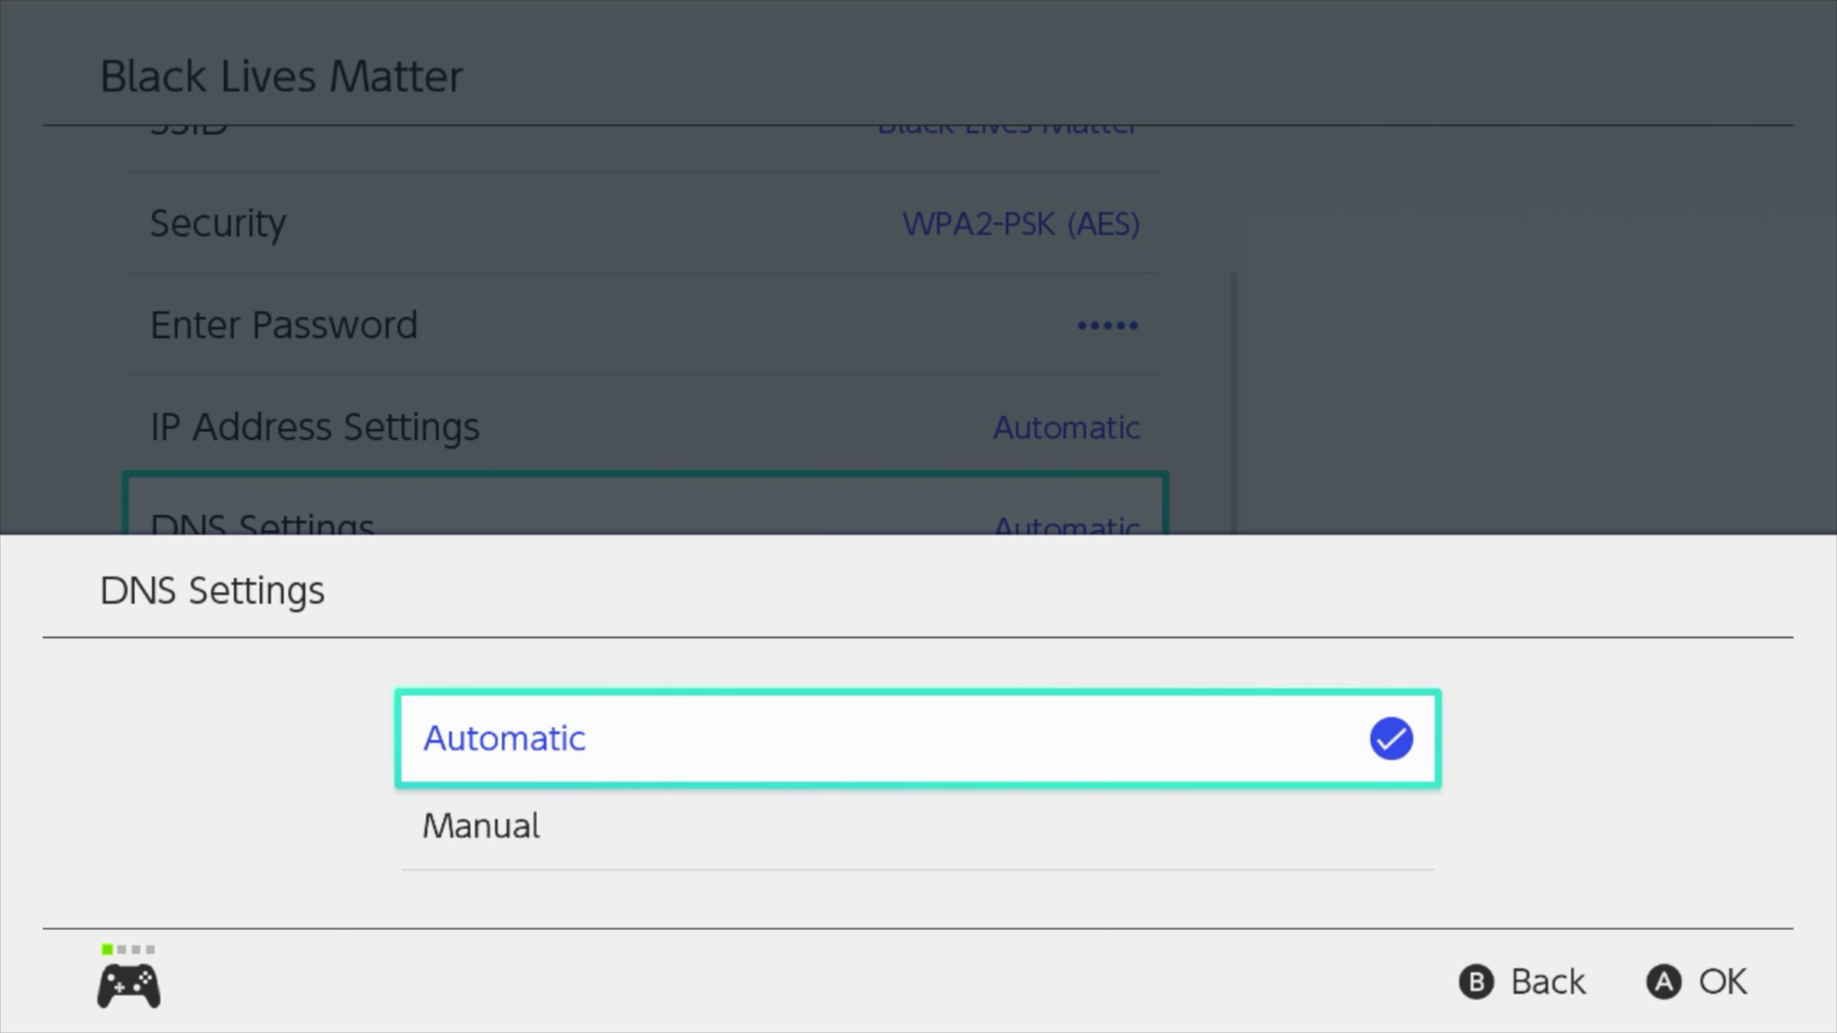
key("Down")
key("Return")
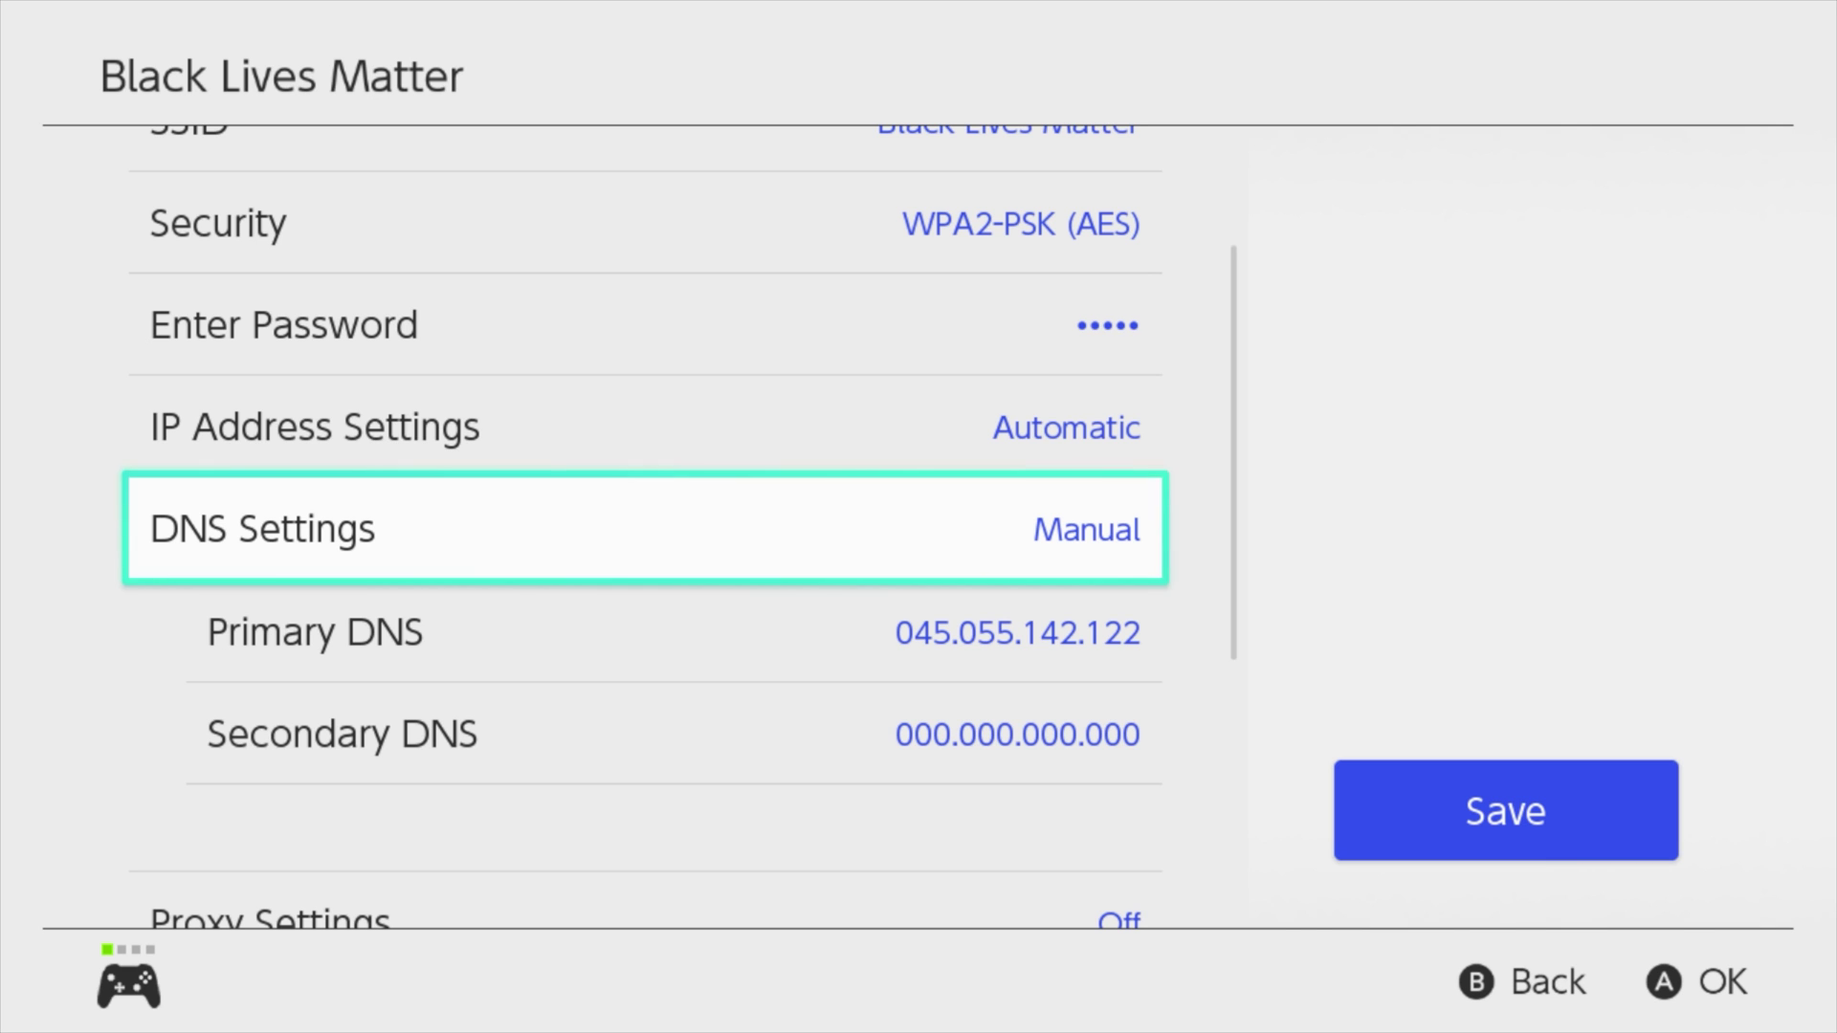
Step: Enter 045.055.142.122 as the primary DNS and save the network settings
key("Down")
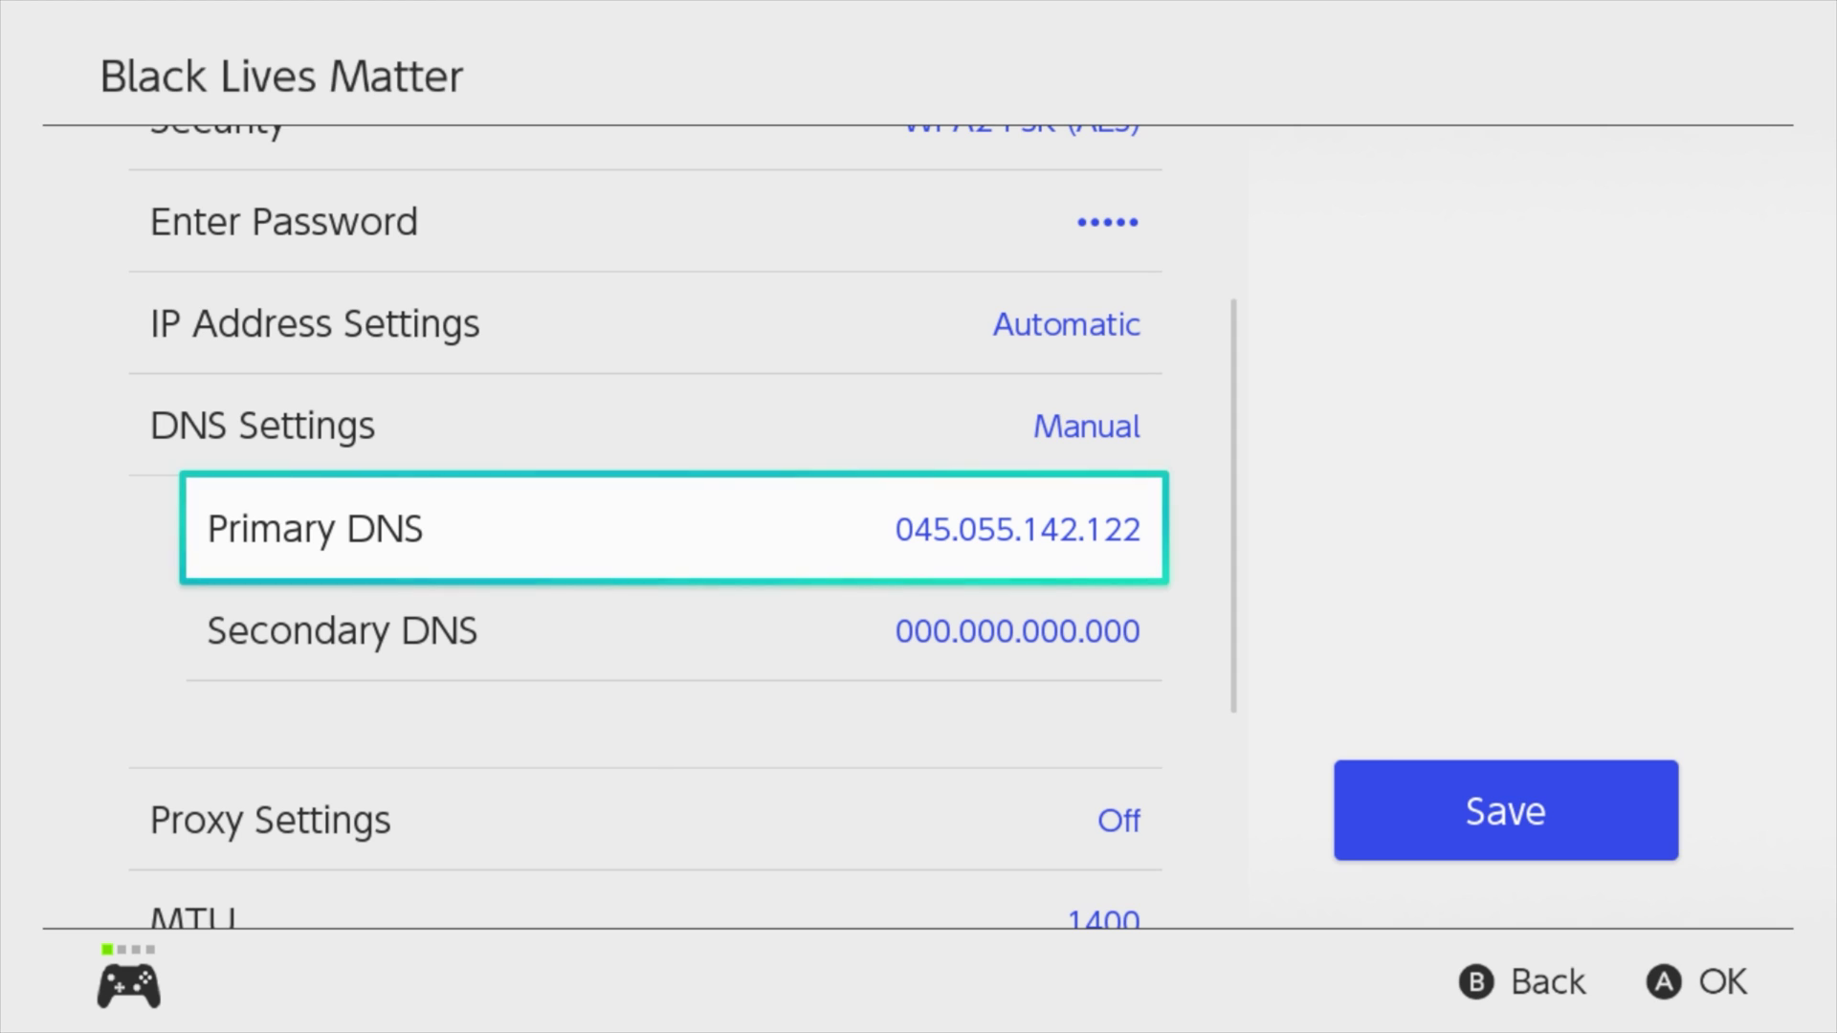
key("Return")
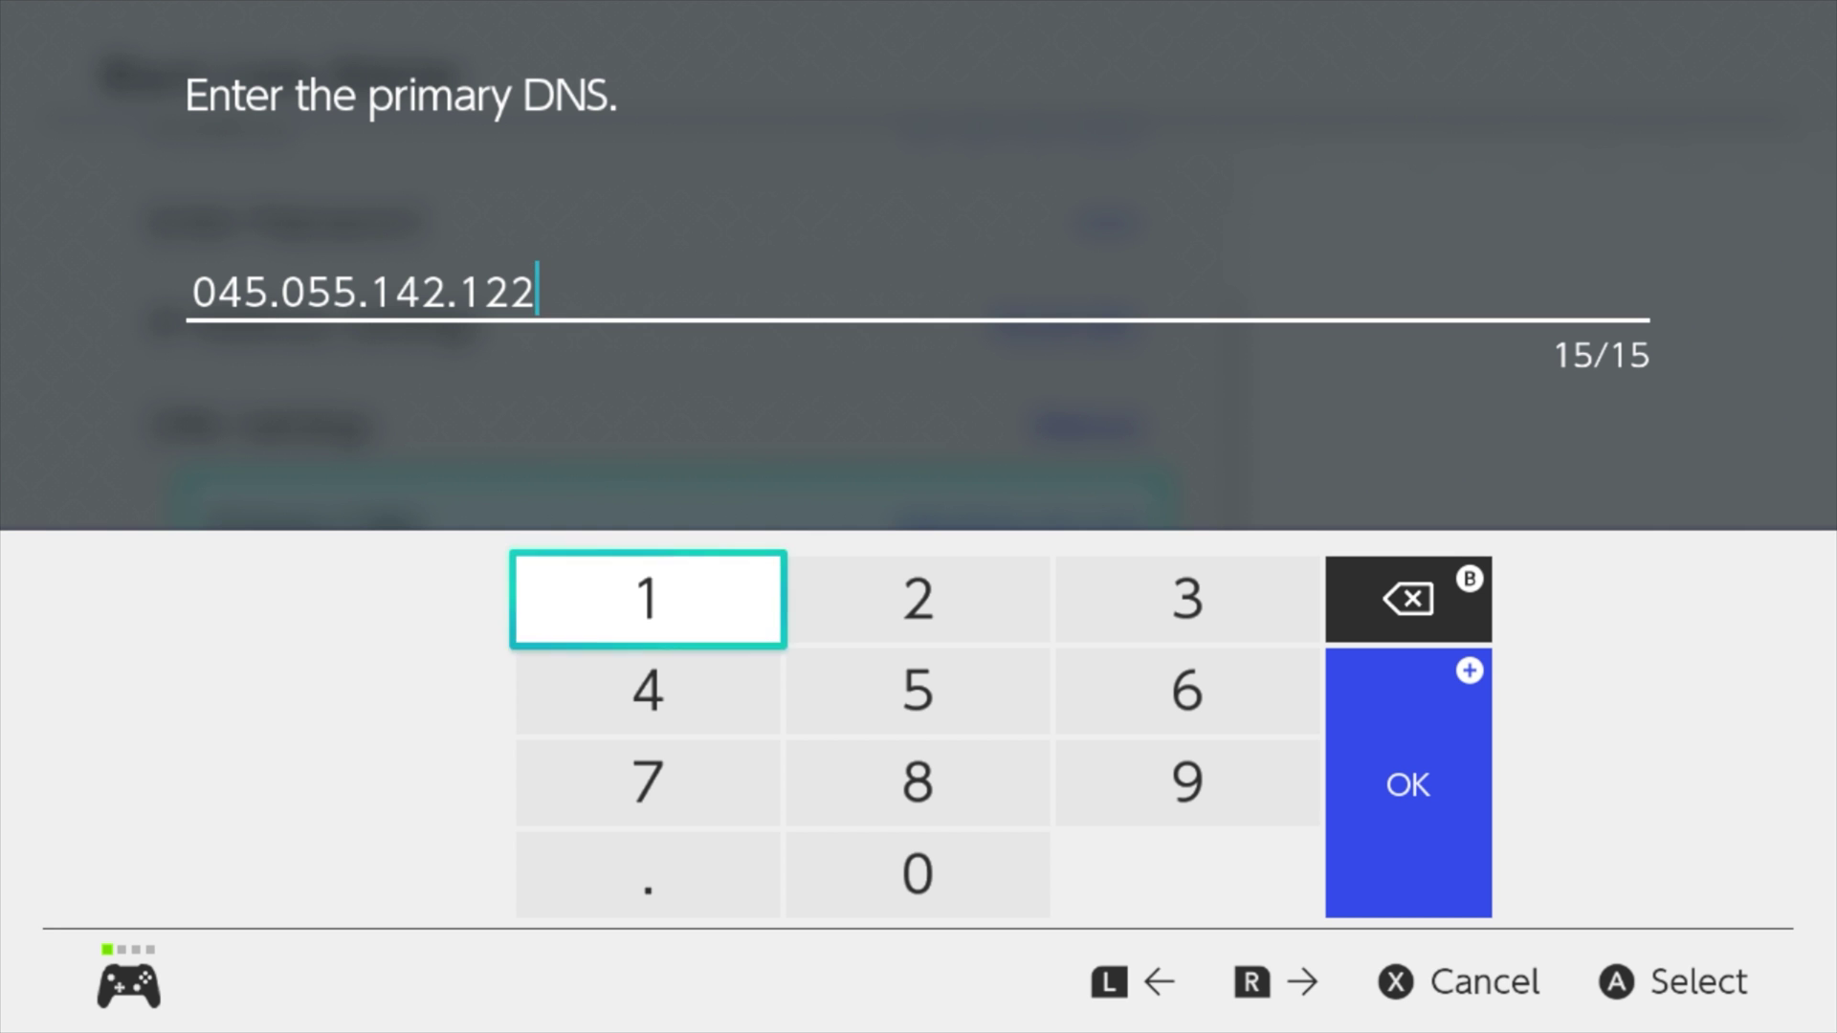
key("Return")
key("Right")
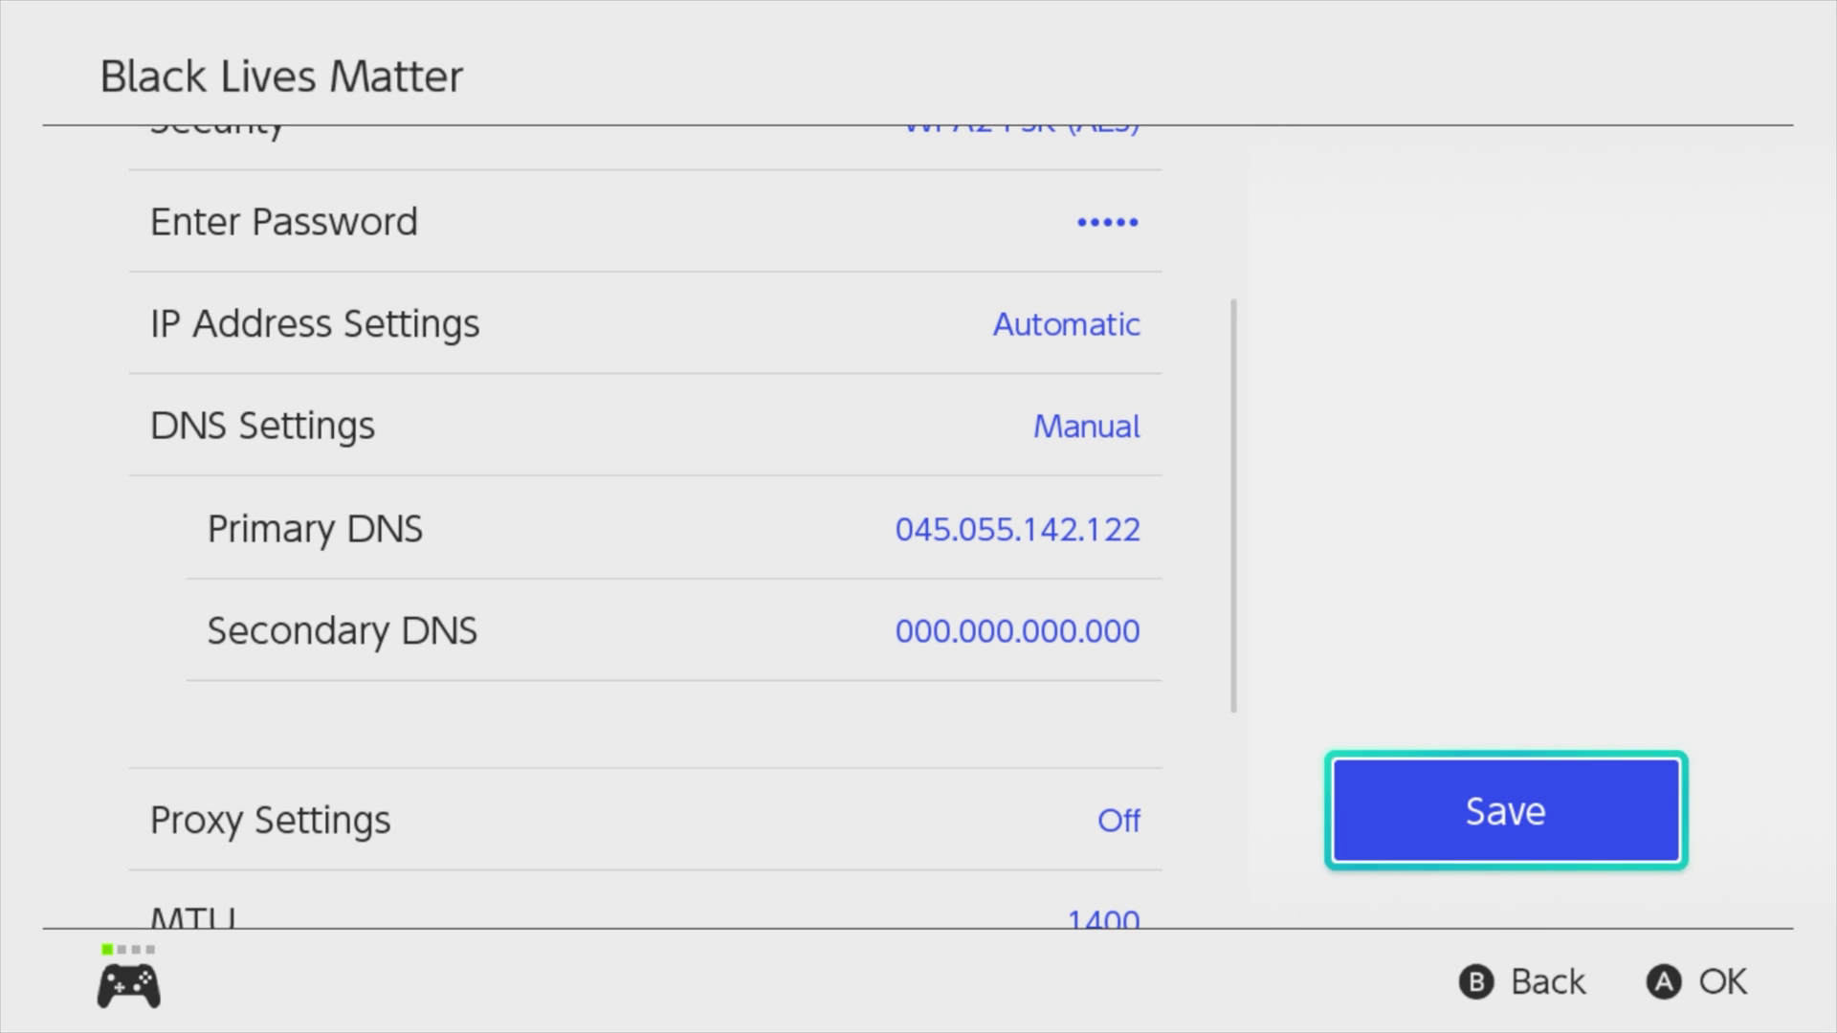
key("Return")
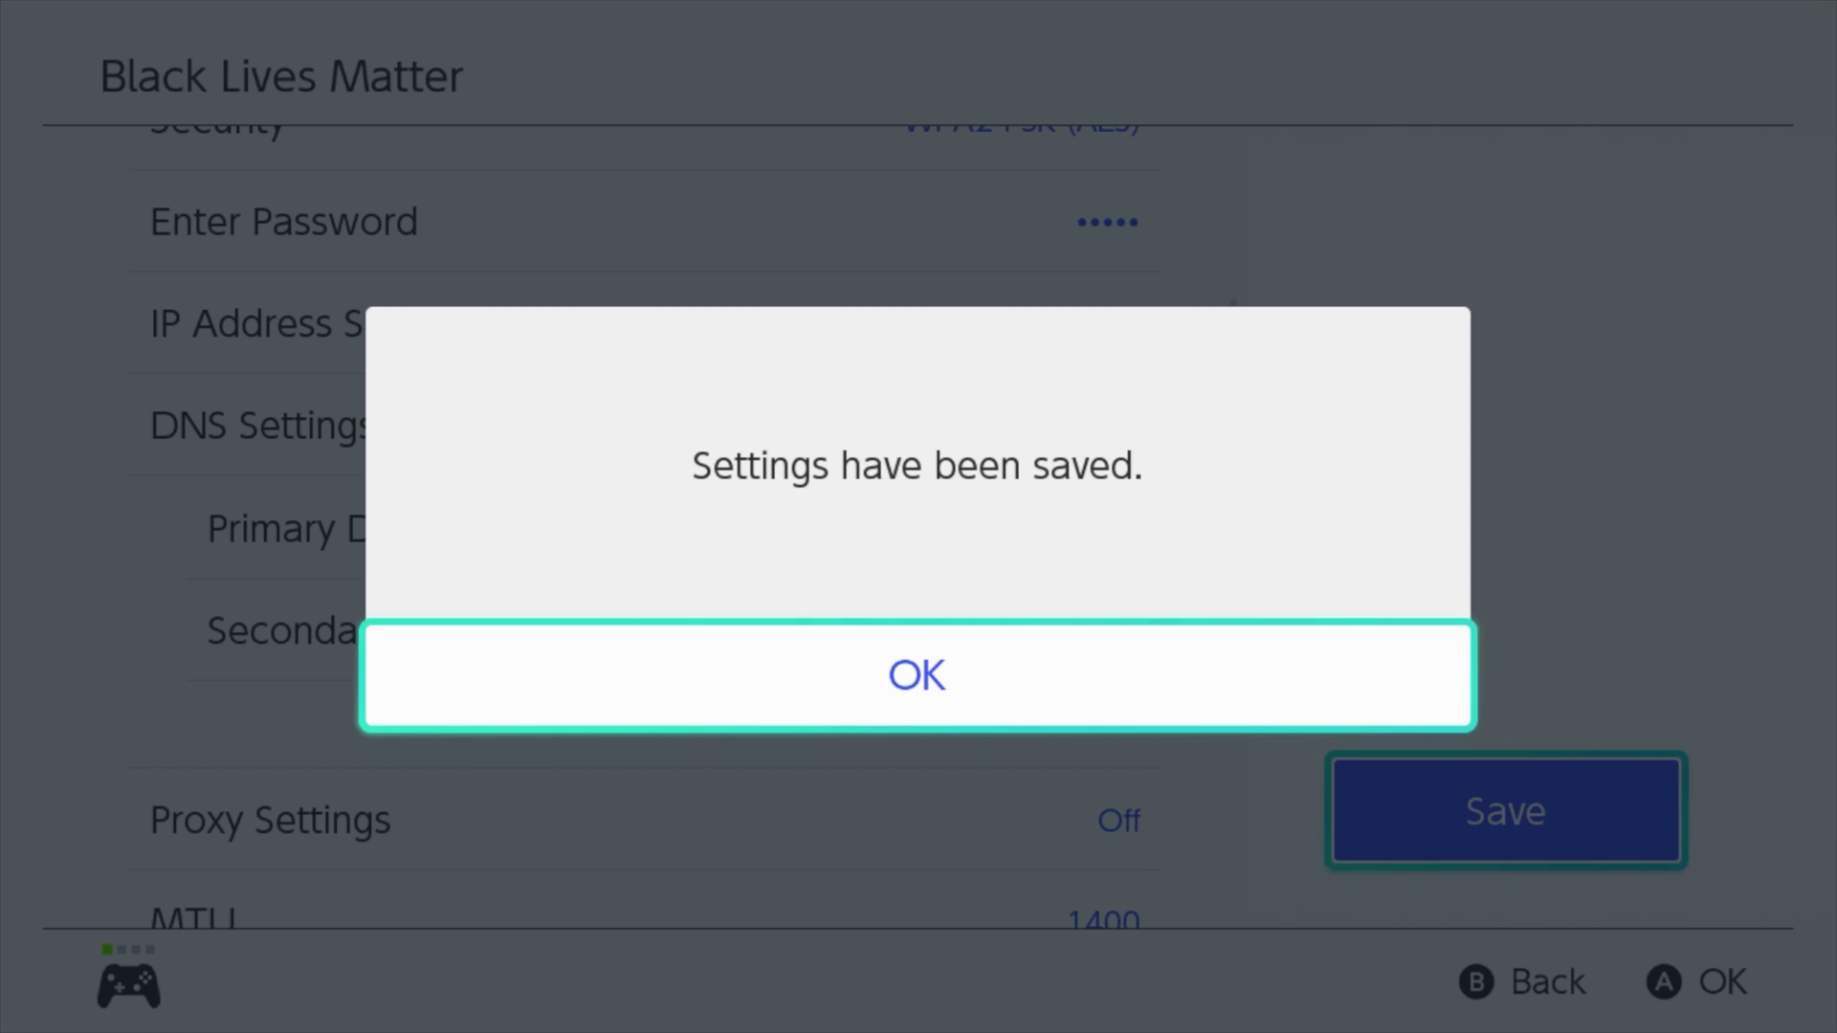
key("Return")
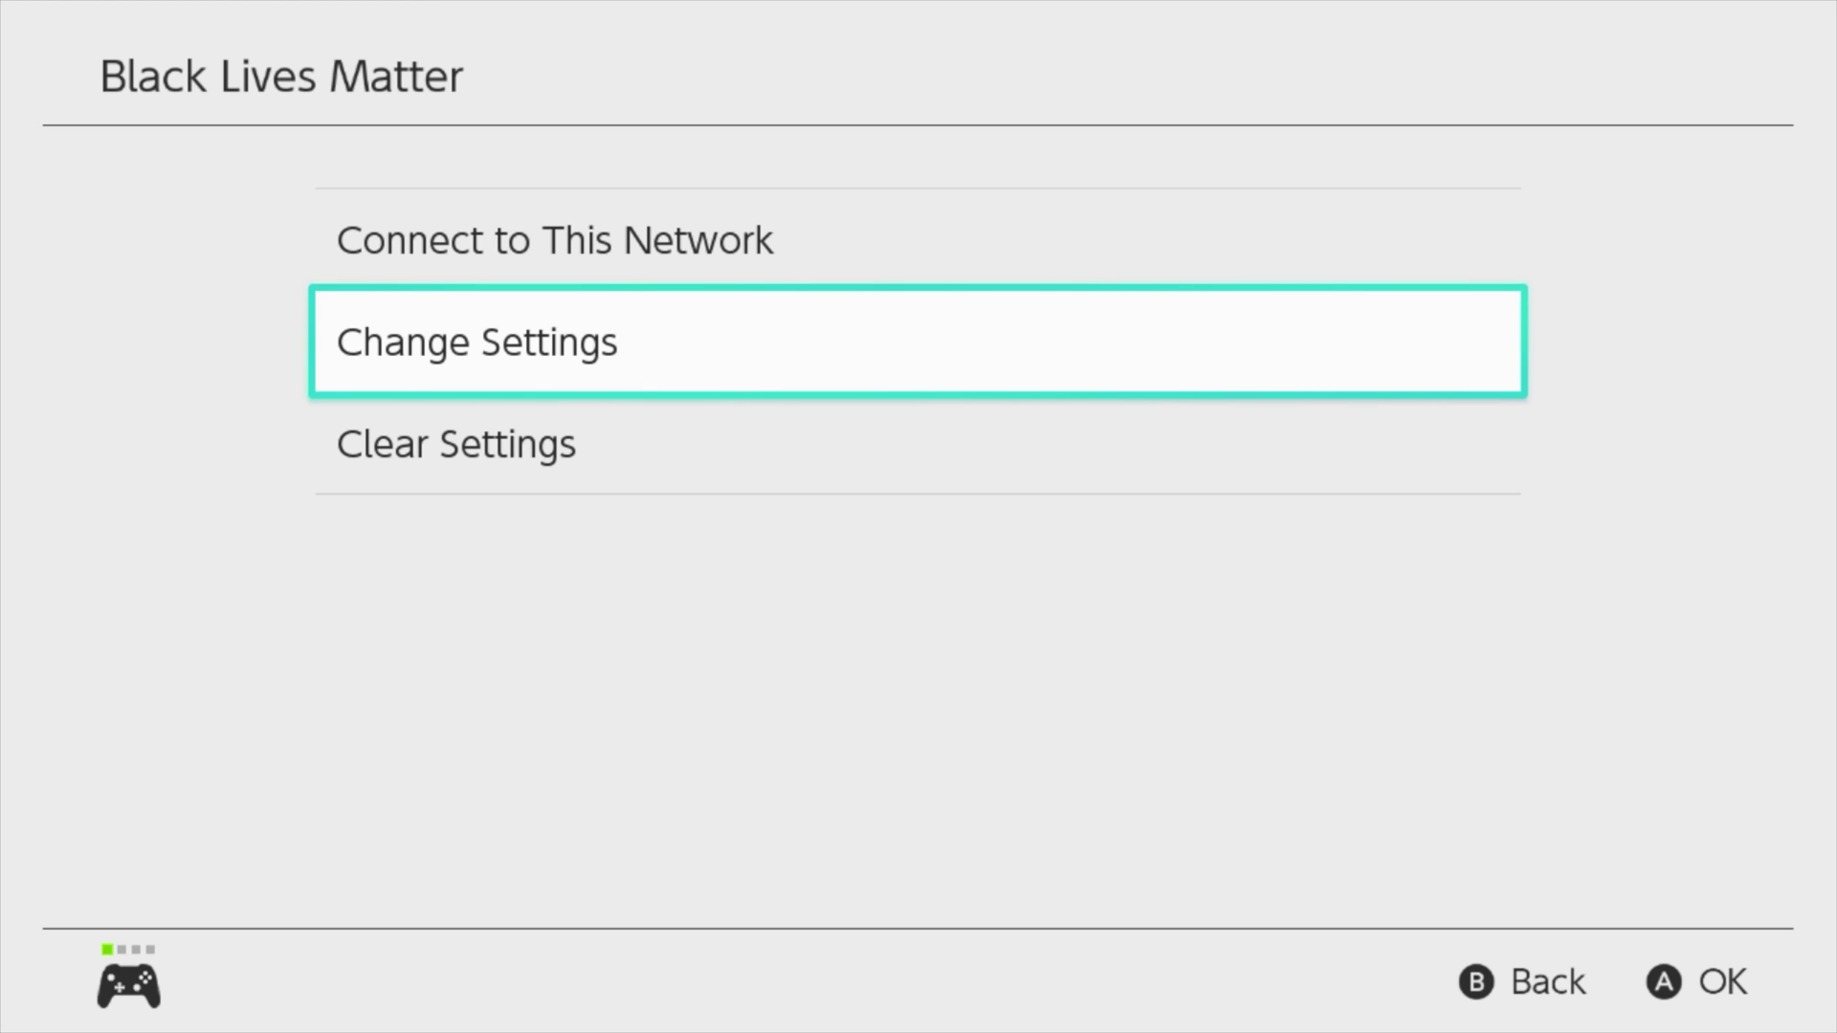
Step: Leave the network settings and System Settings to return to the HOME Menu
key("Escape")
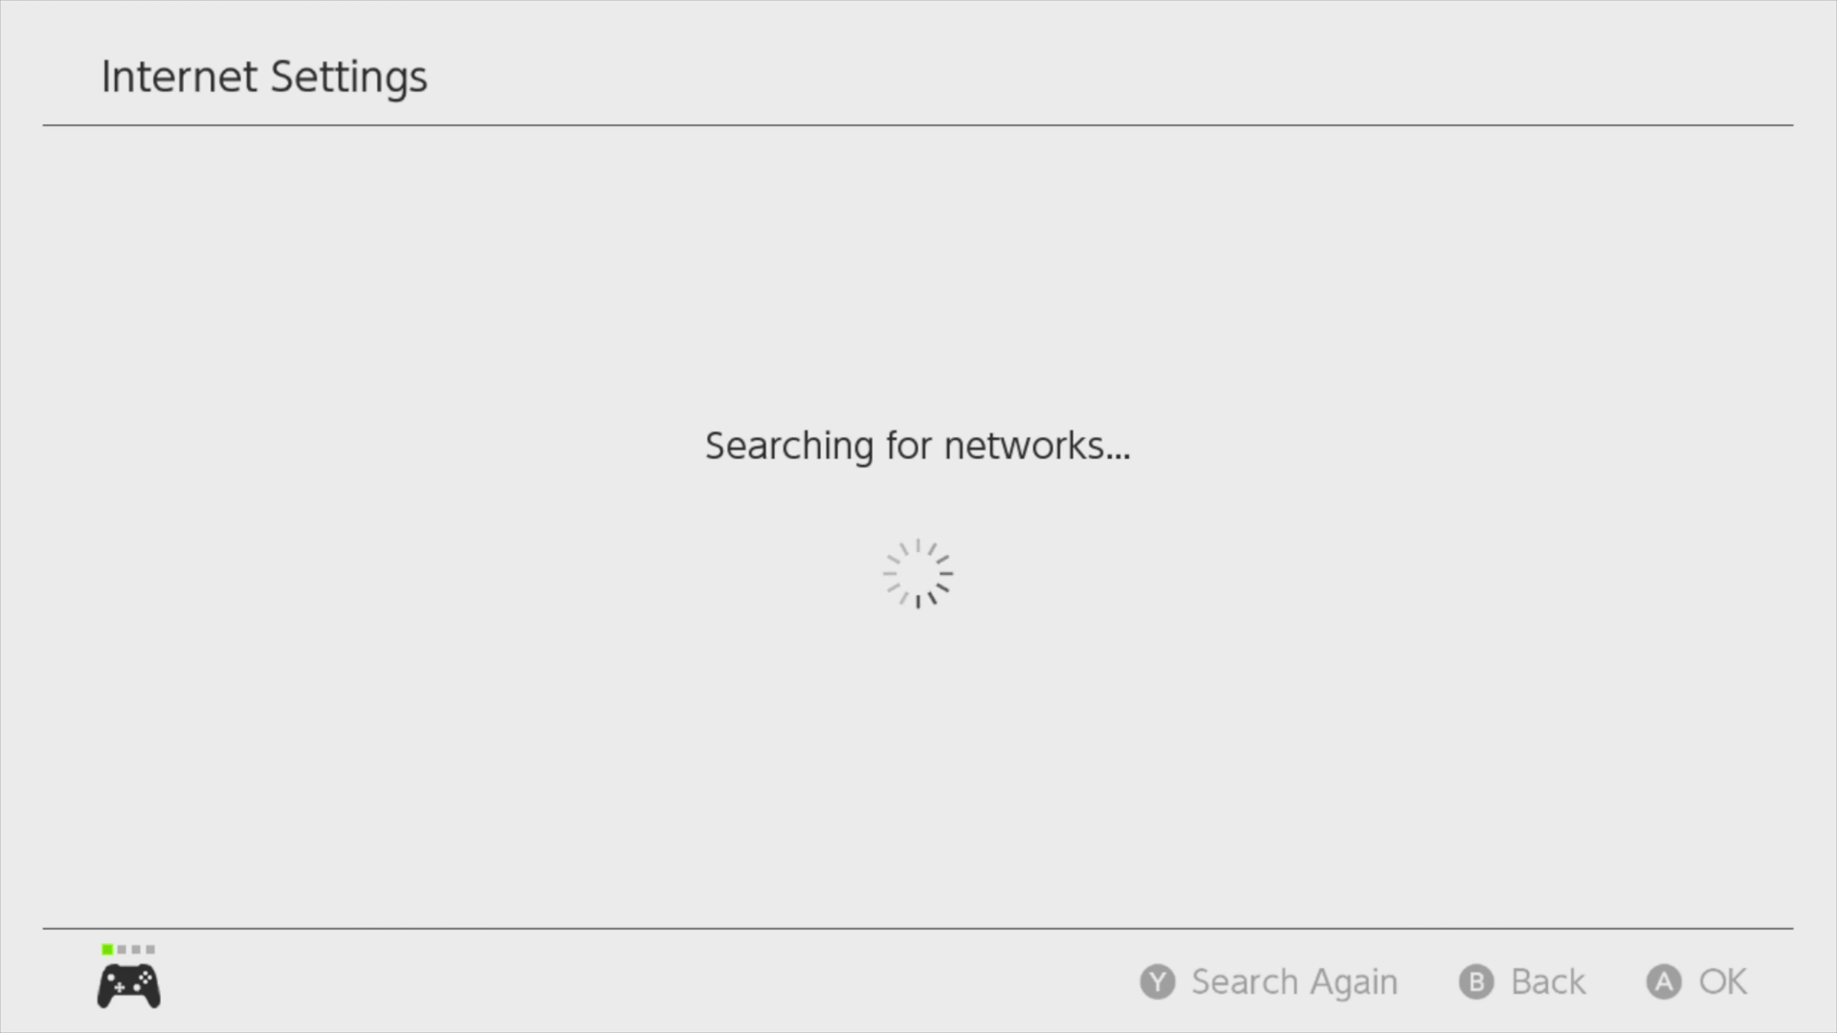
key("Escape")
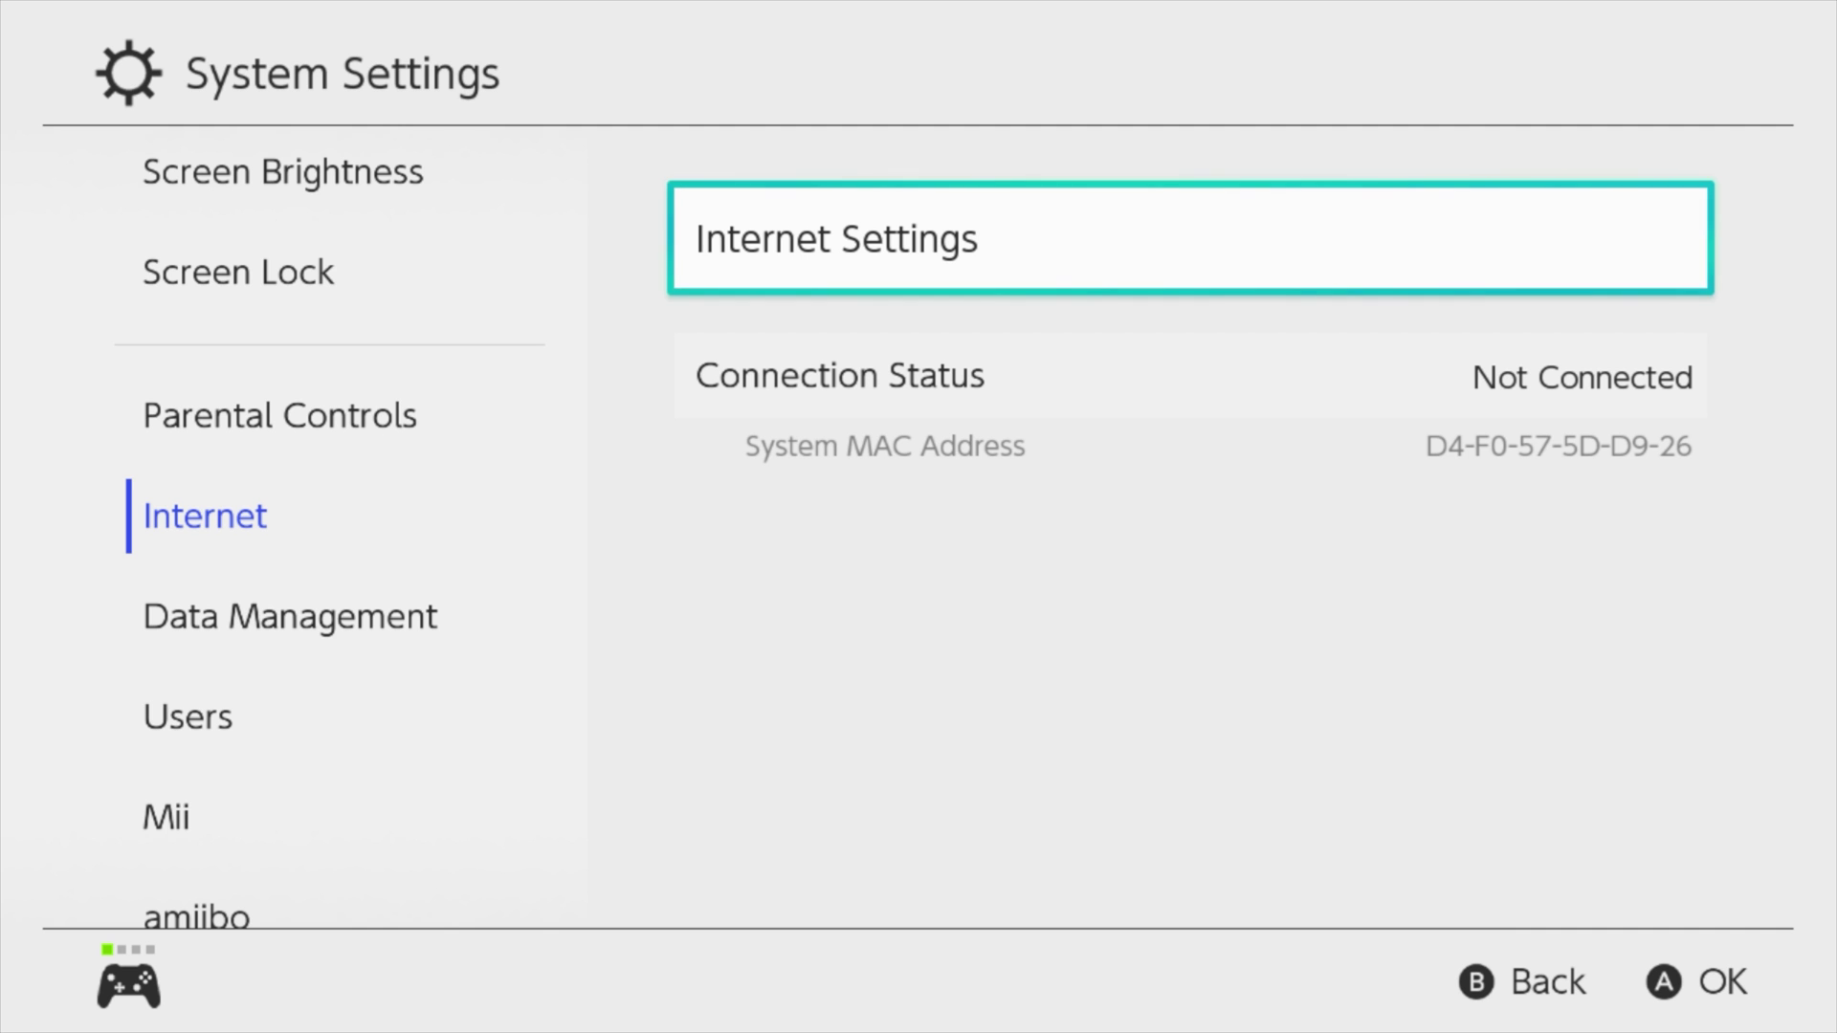
key("Escape")
key("Escape")
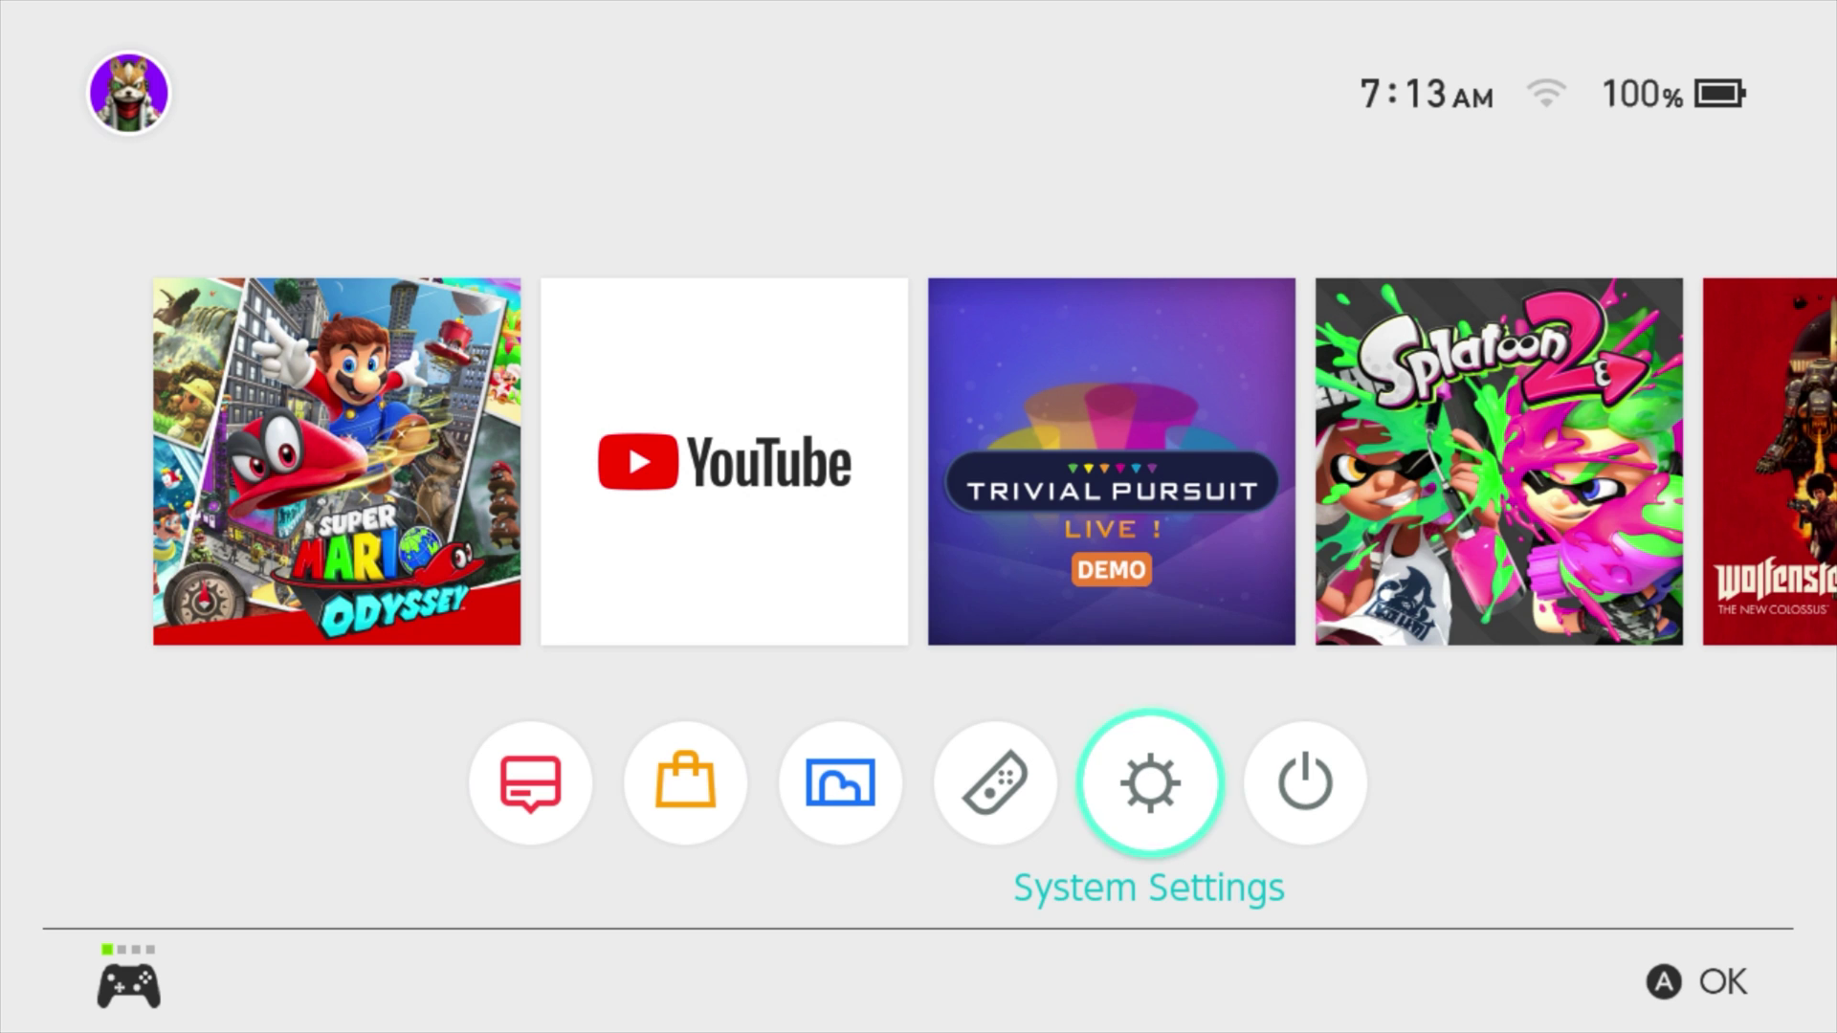
Step: Open News from the HOME Menu and continue from the SwitchBru DNS page to Google
key("Left")
key("Left")
key("Left")
key("Left")
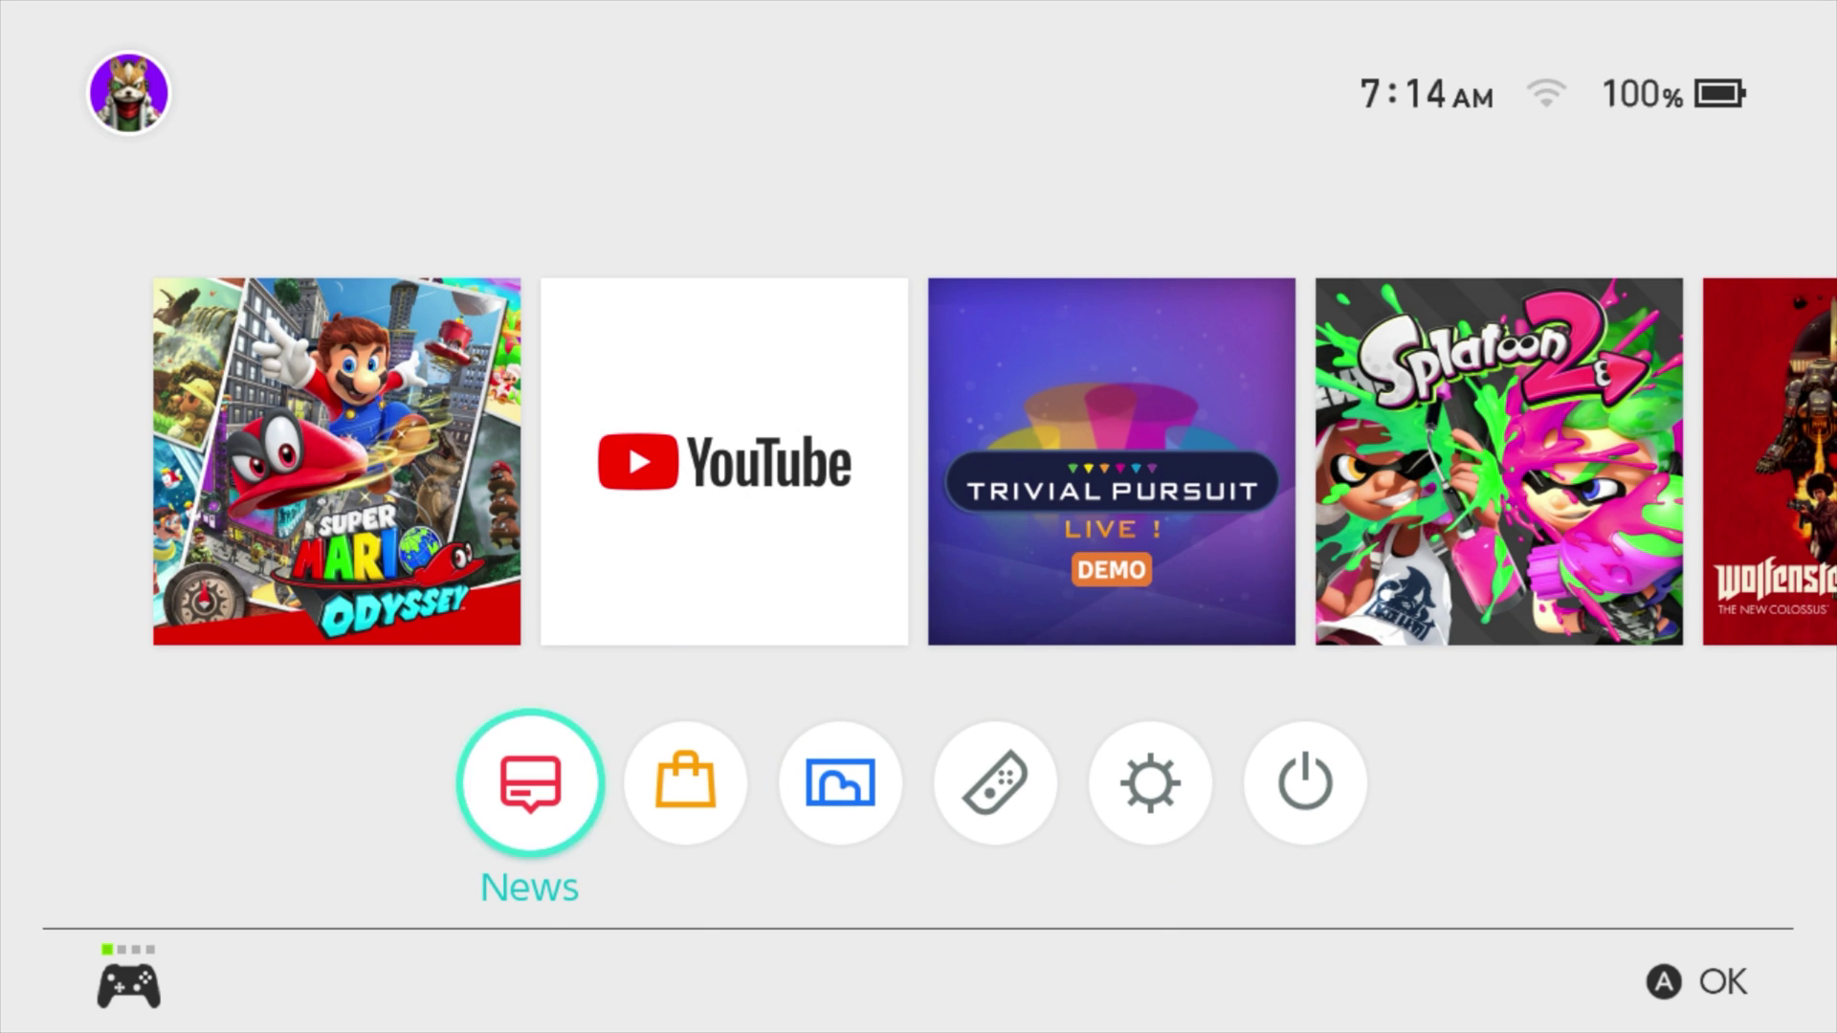
key("Return")
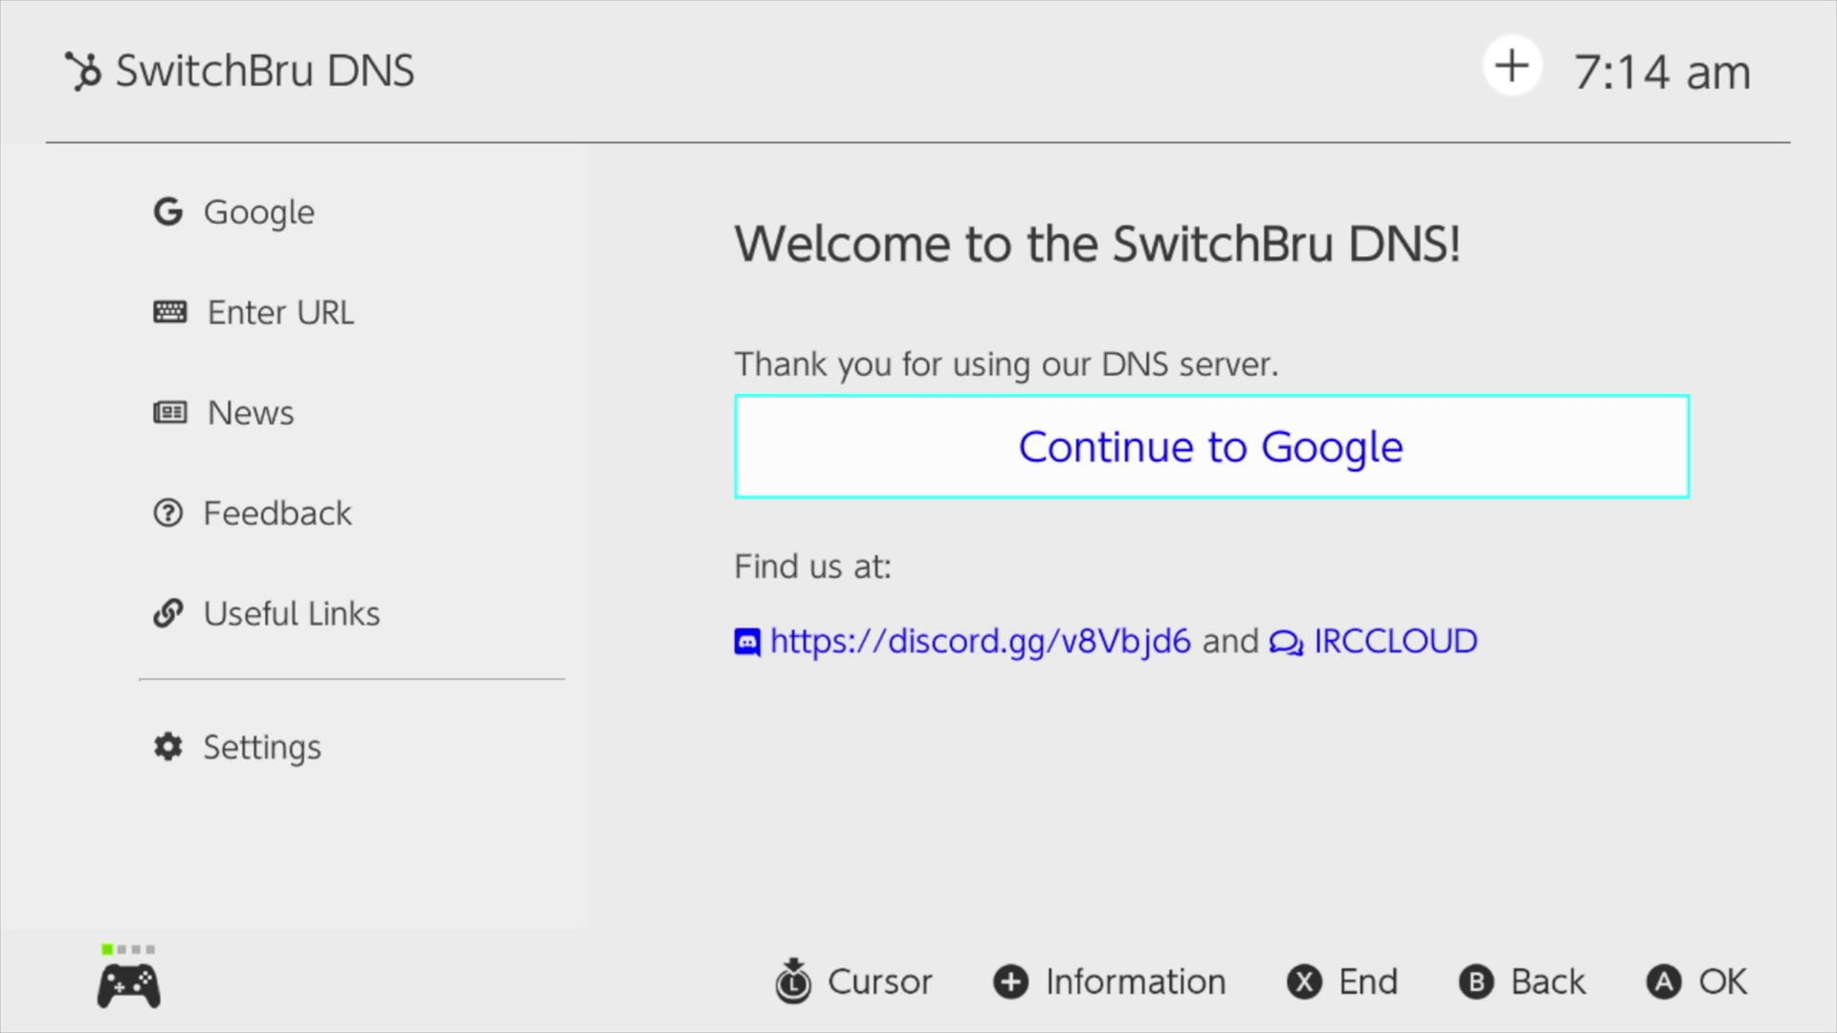
key("Return")
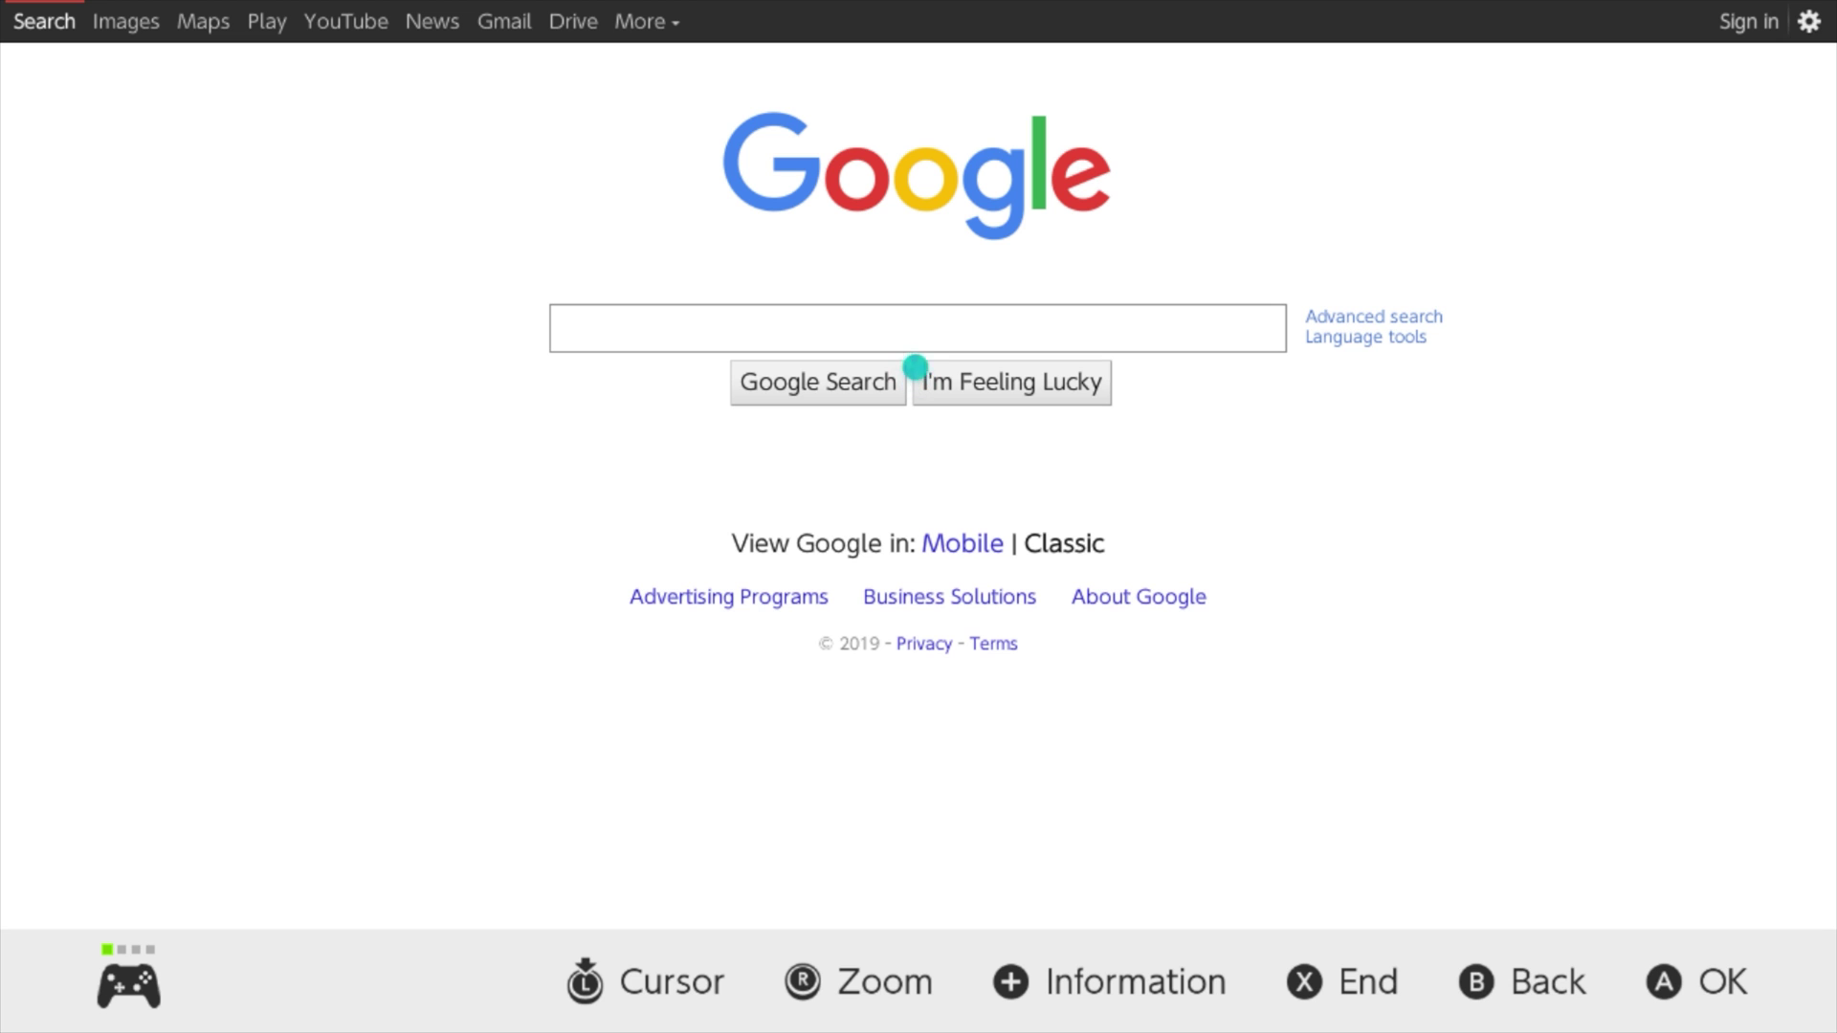
Step: Enter "cnn" in the Google search field using the on-screen keyboard
left_click(912, 329)
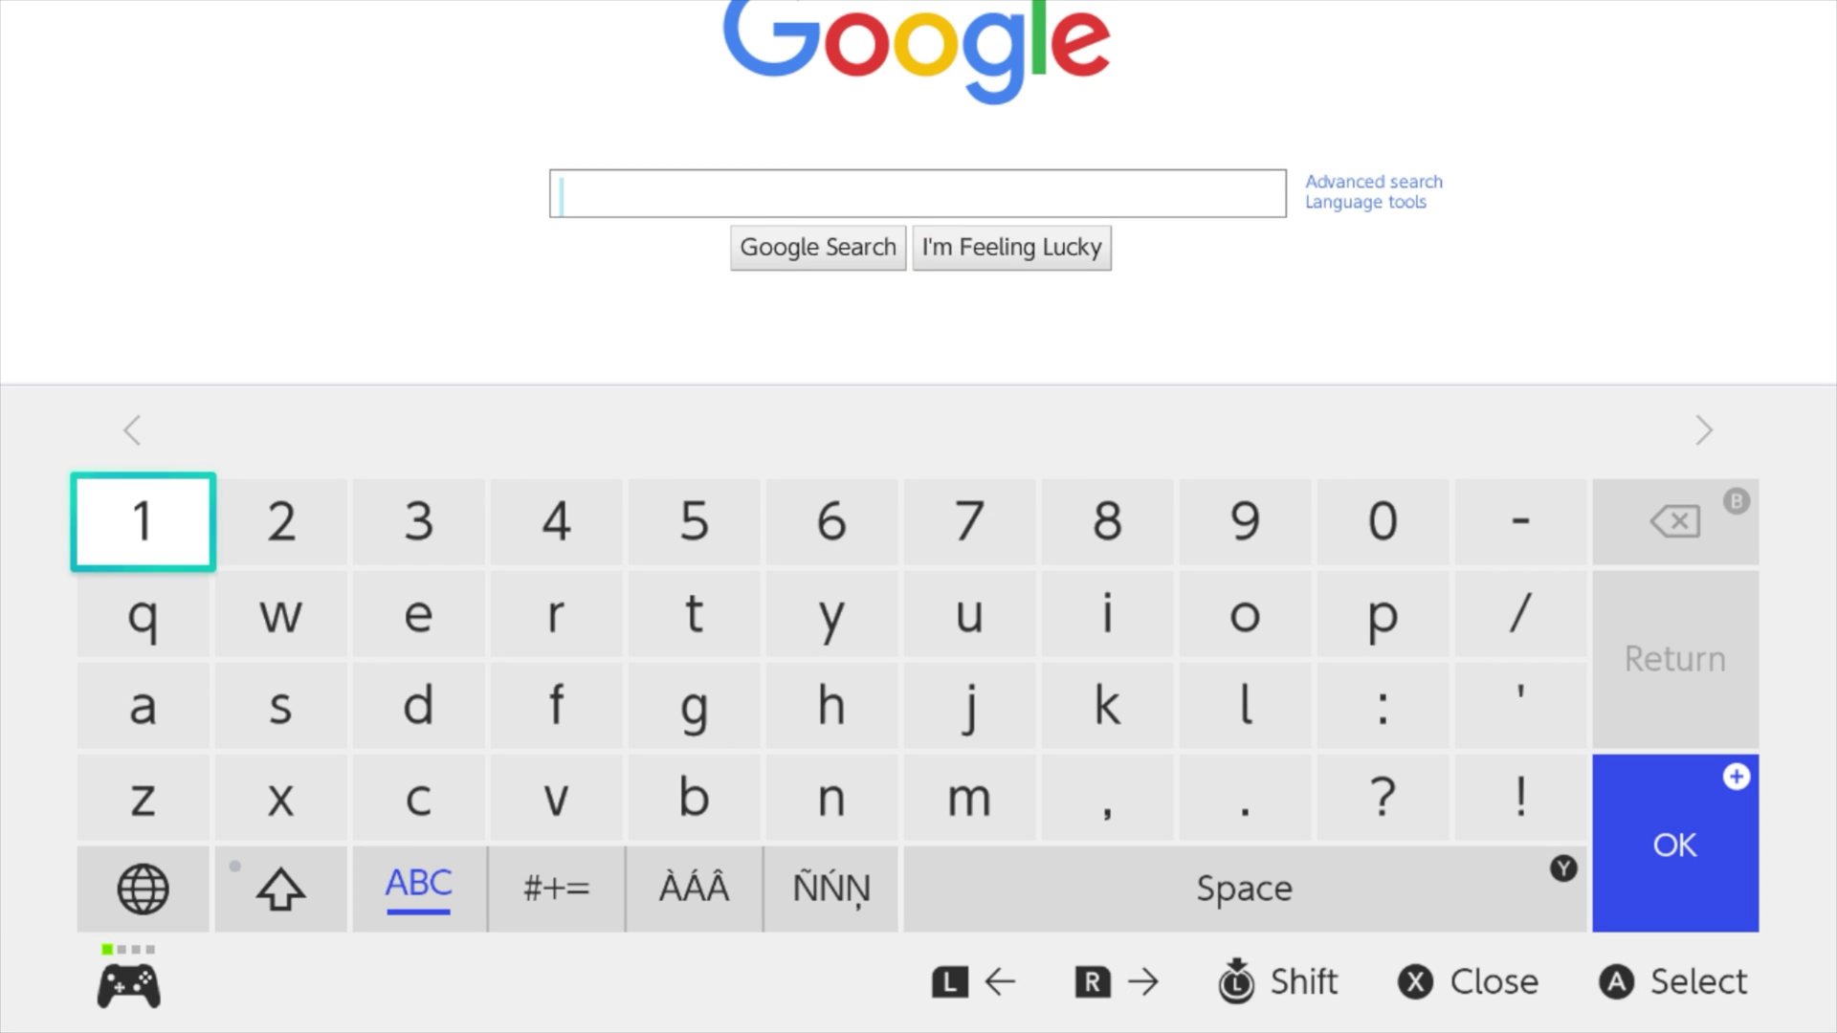
key("Down")
key("Down")
key("Down")
key("Right")
key("Right")
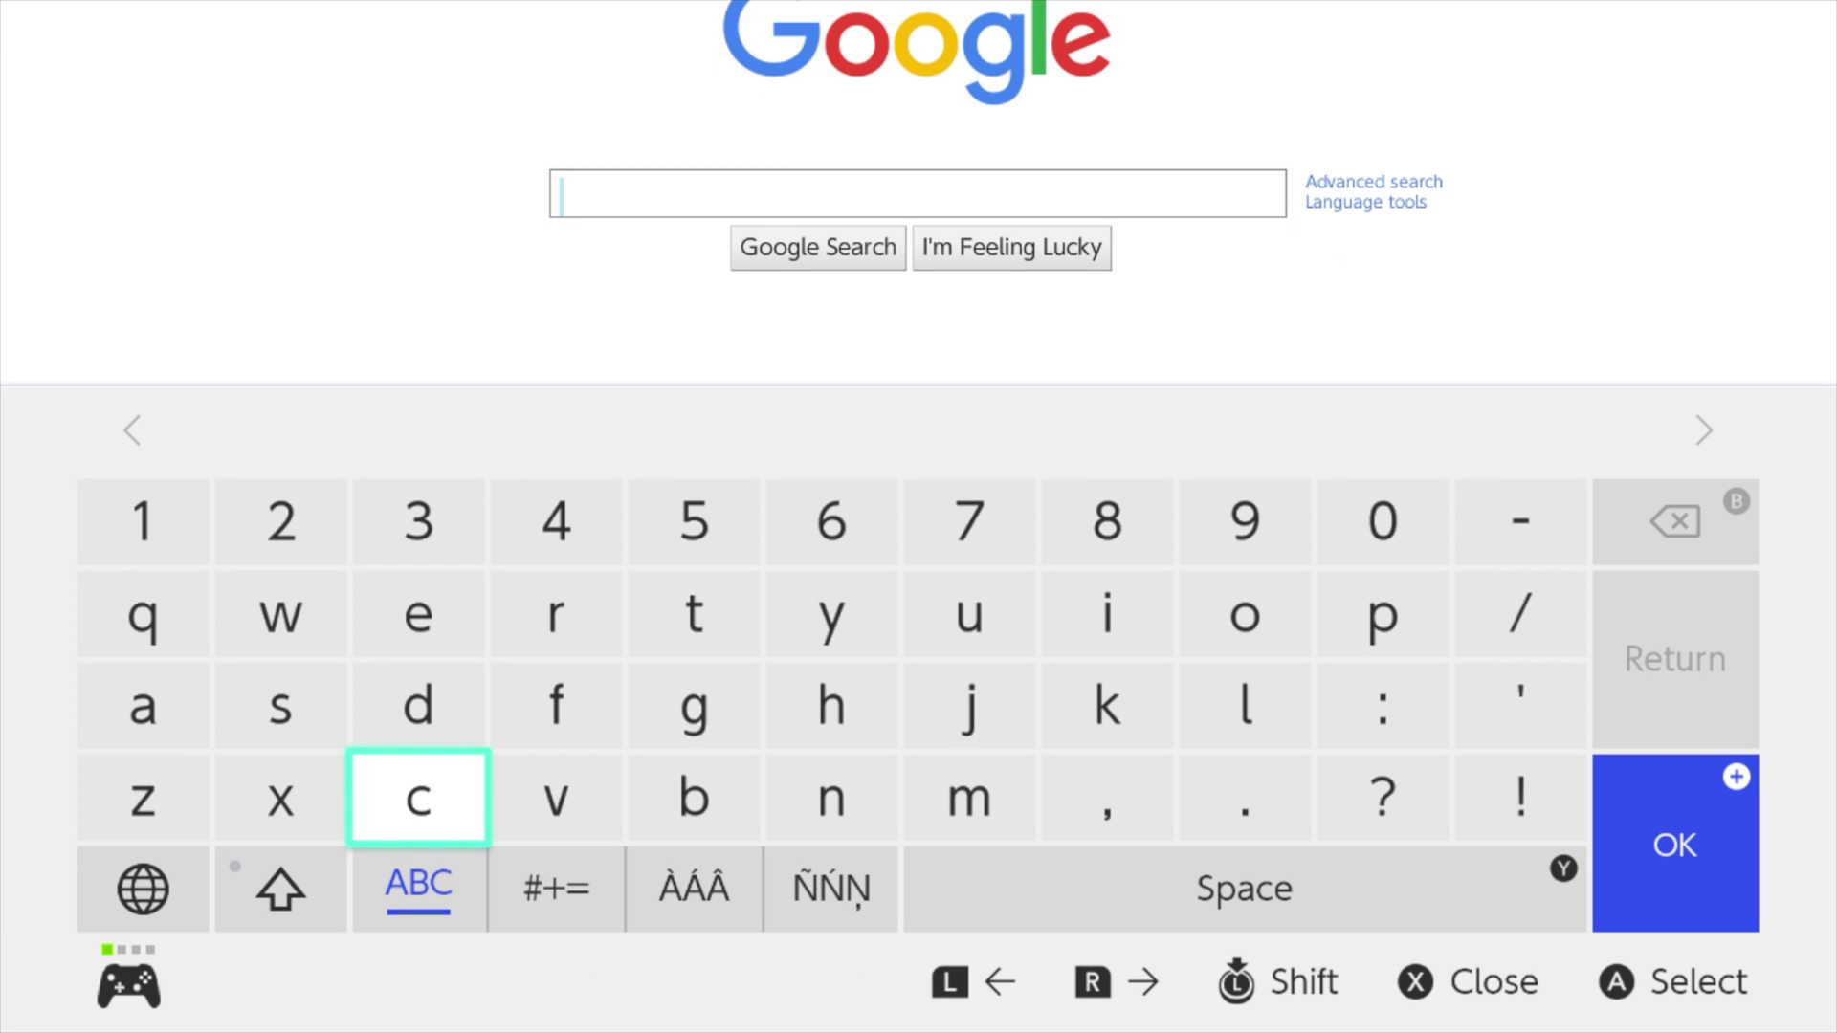
type("c")
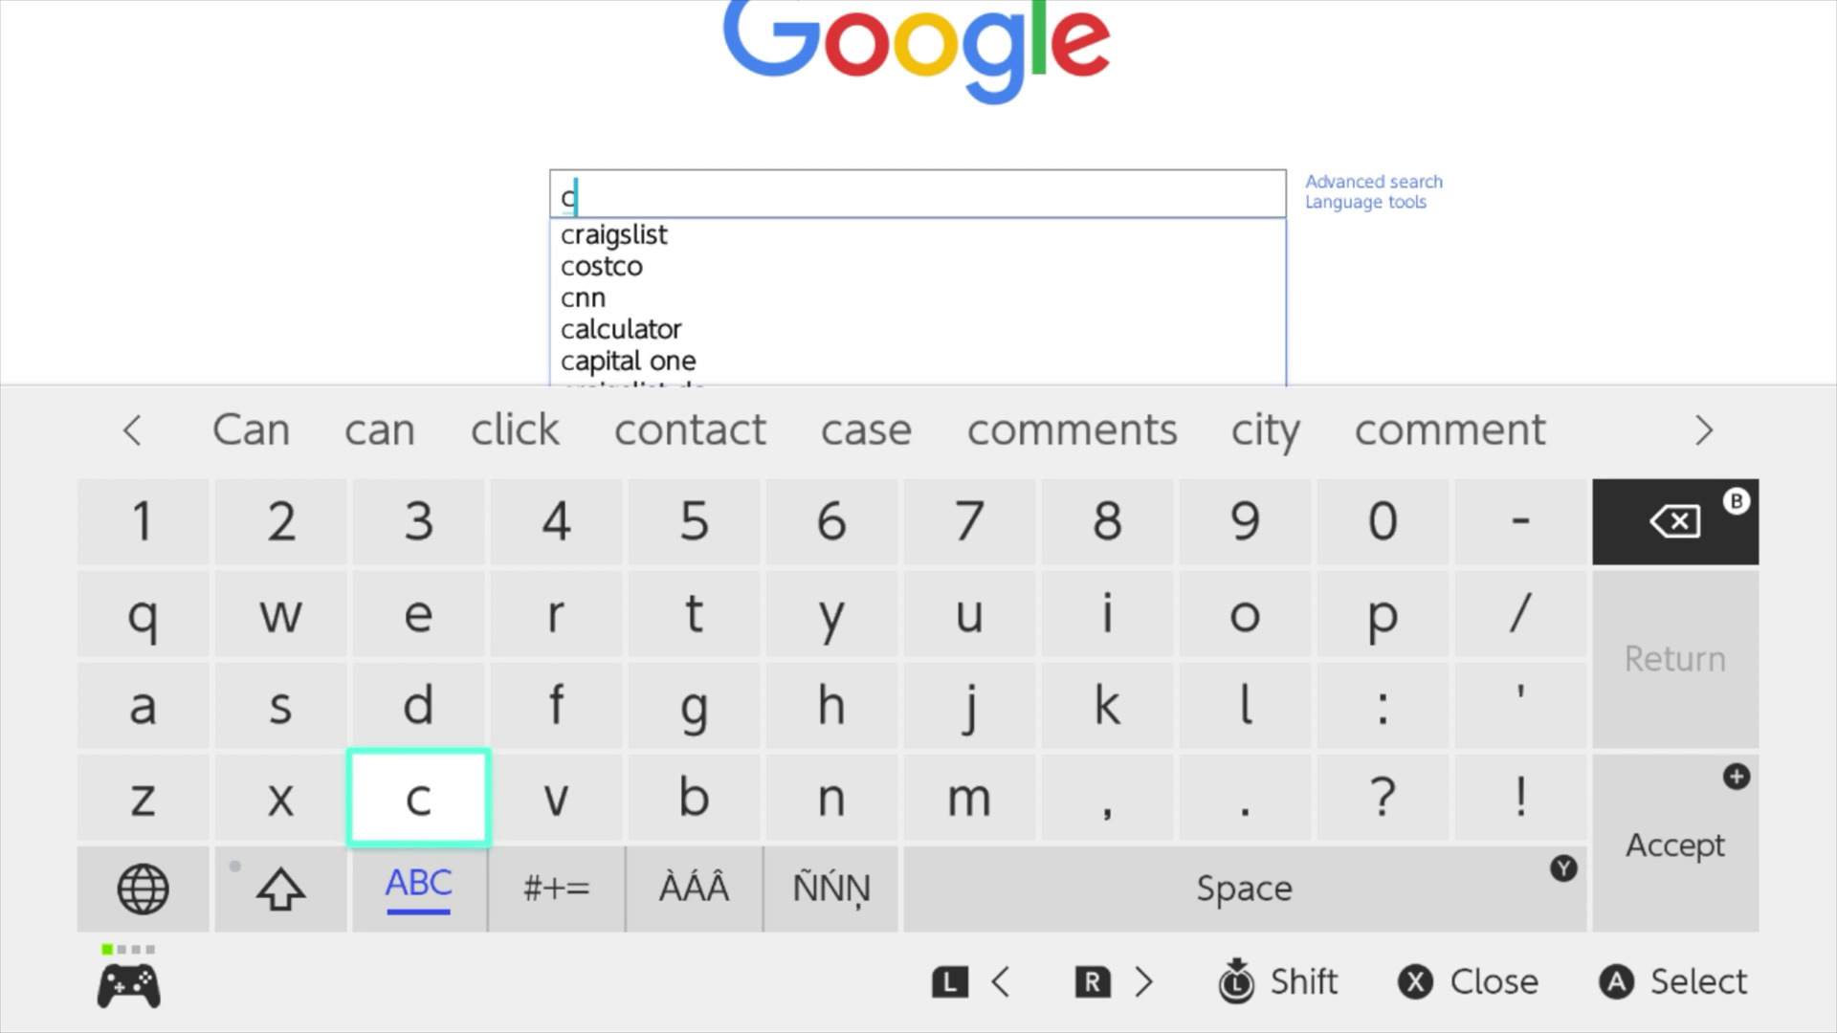
key("Right")
key("Right")
key("Right")
type("nn")
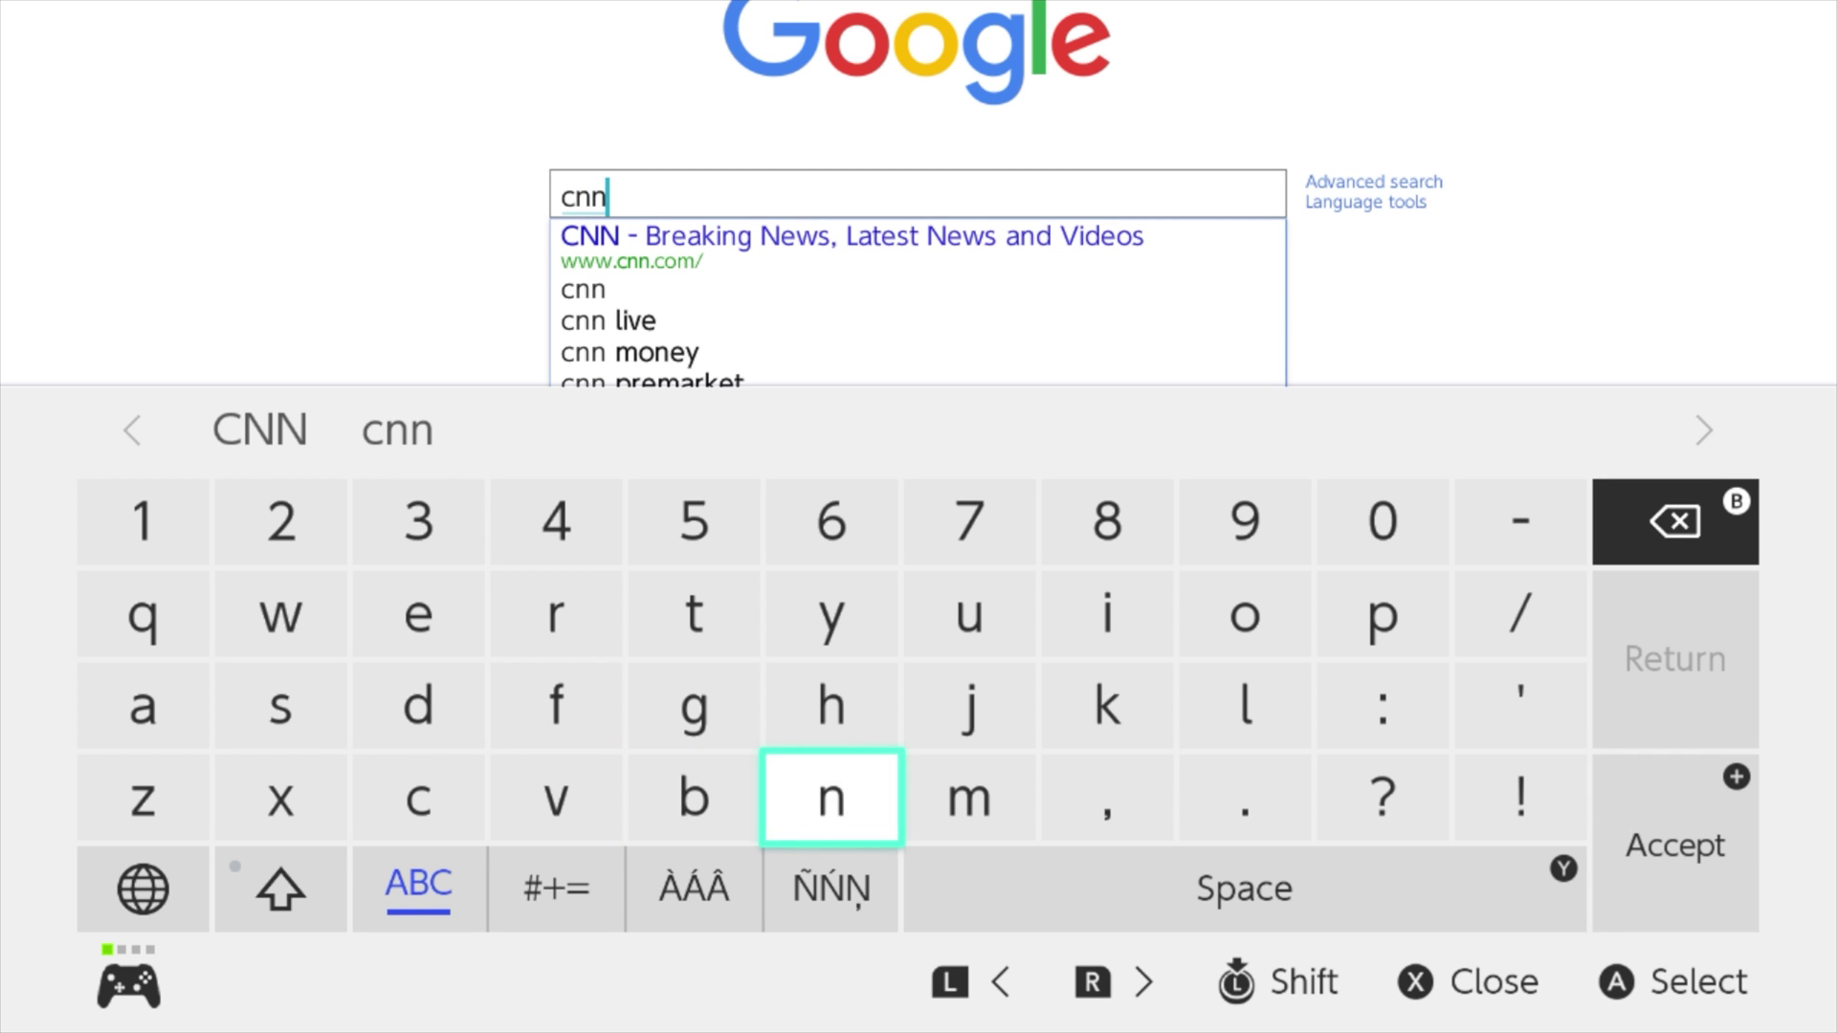
Step: Accept the cnn query to open the CNN website and browse down its front page
key("Right")
key("Right")
key("Right")
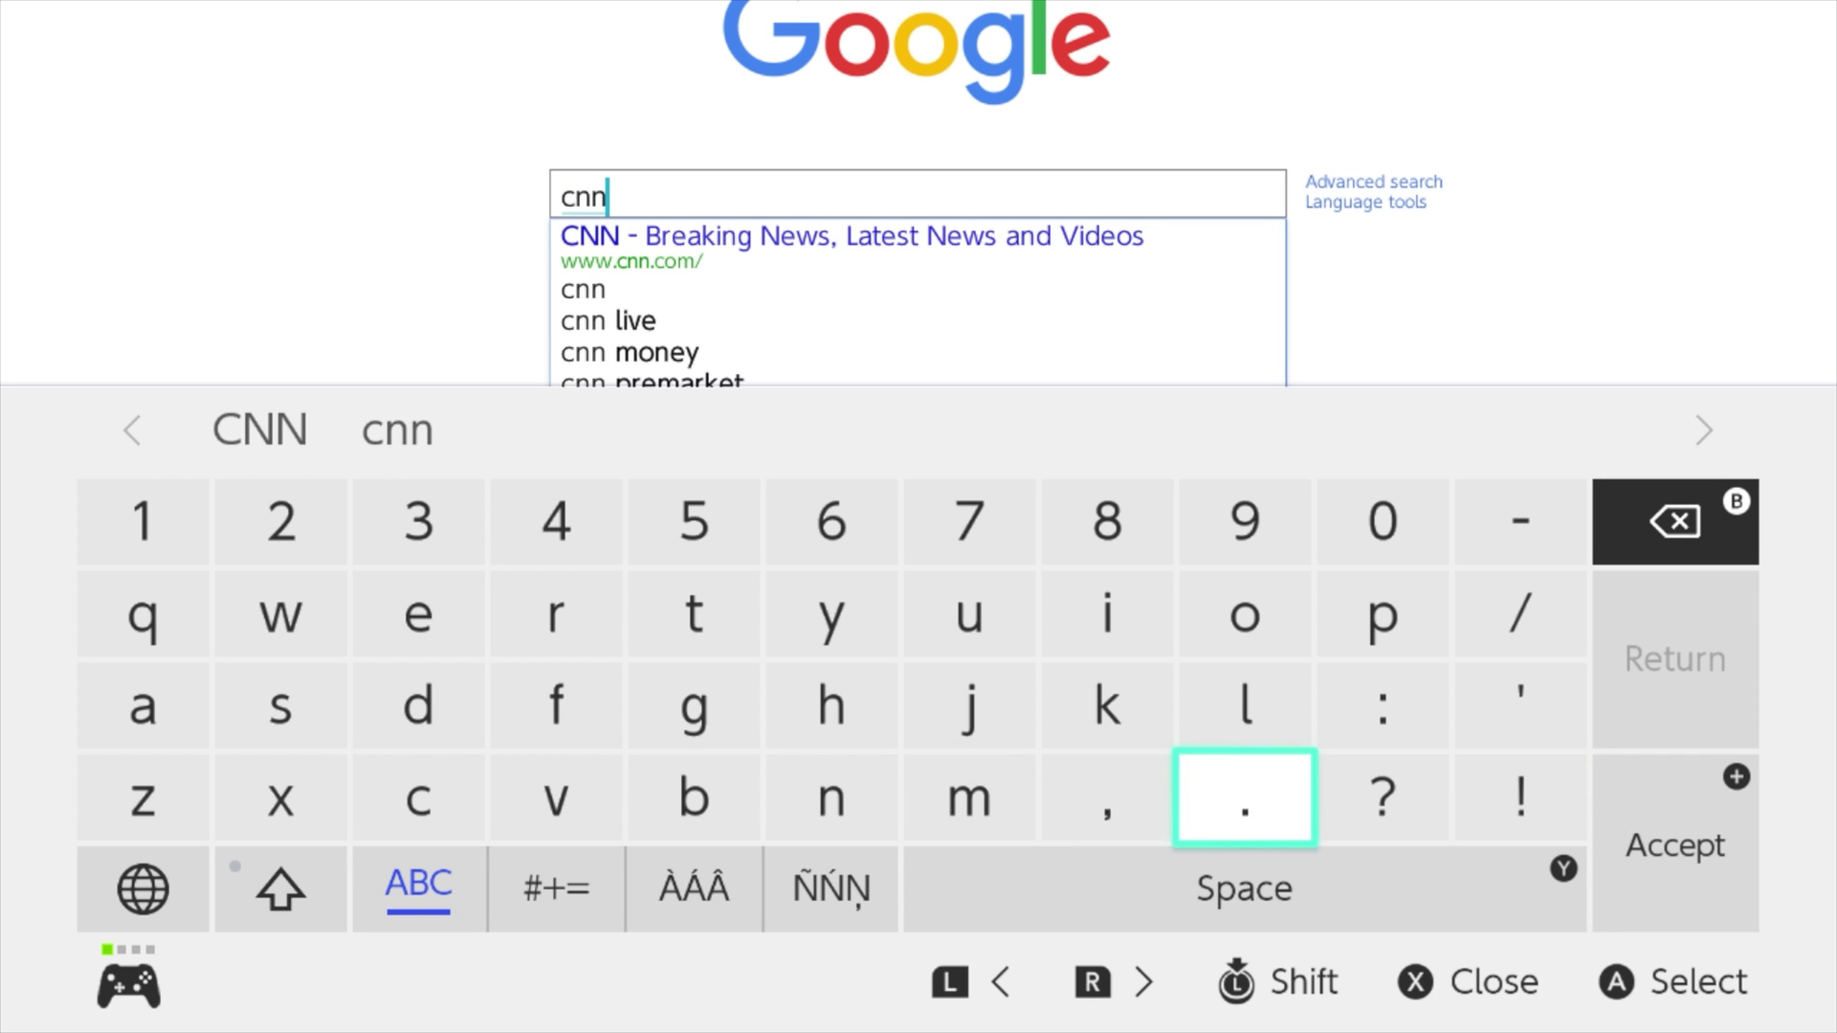
key("Right")
key("Right")
key("Right")
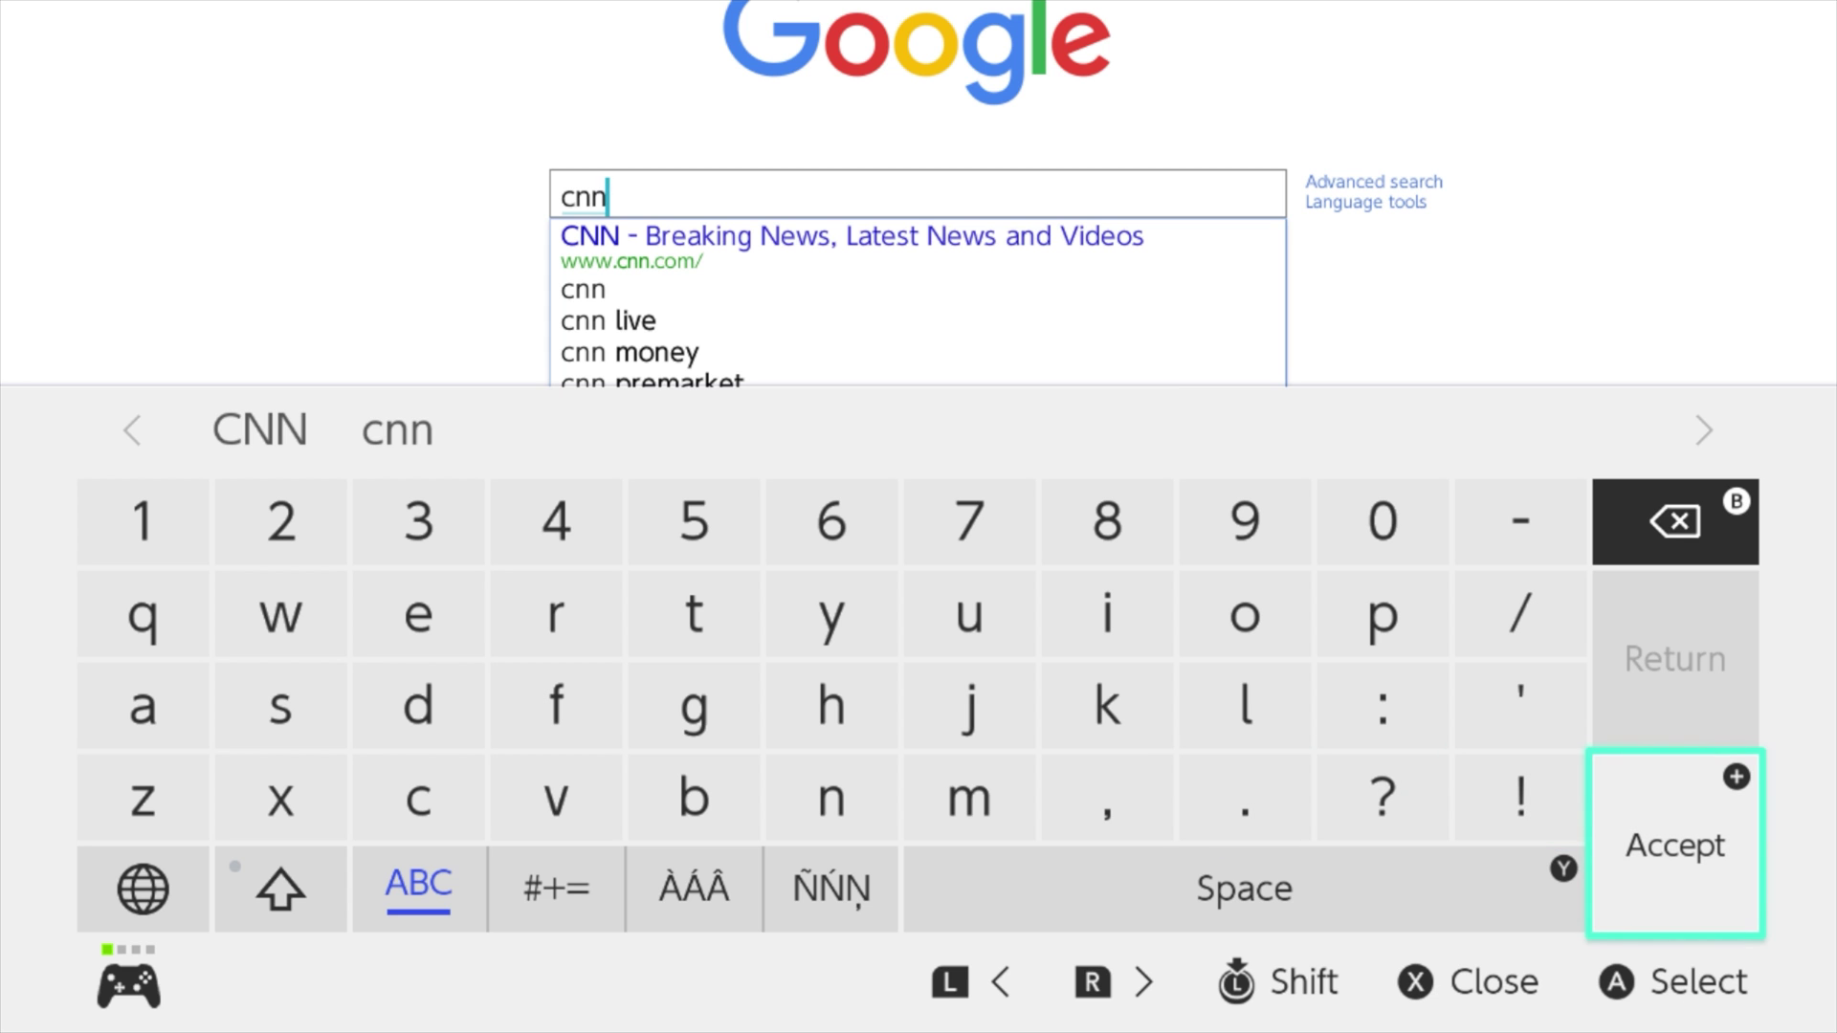
key("Return")
key("Return")
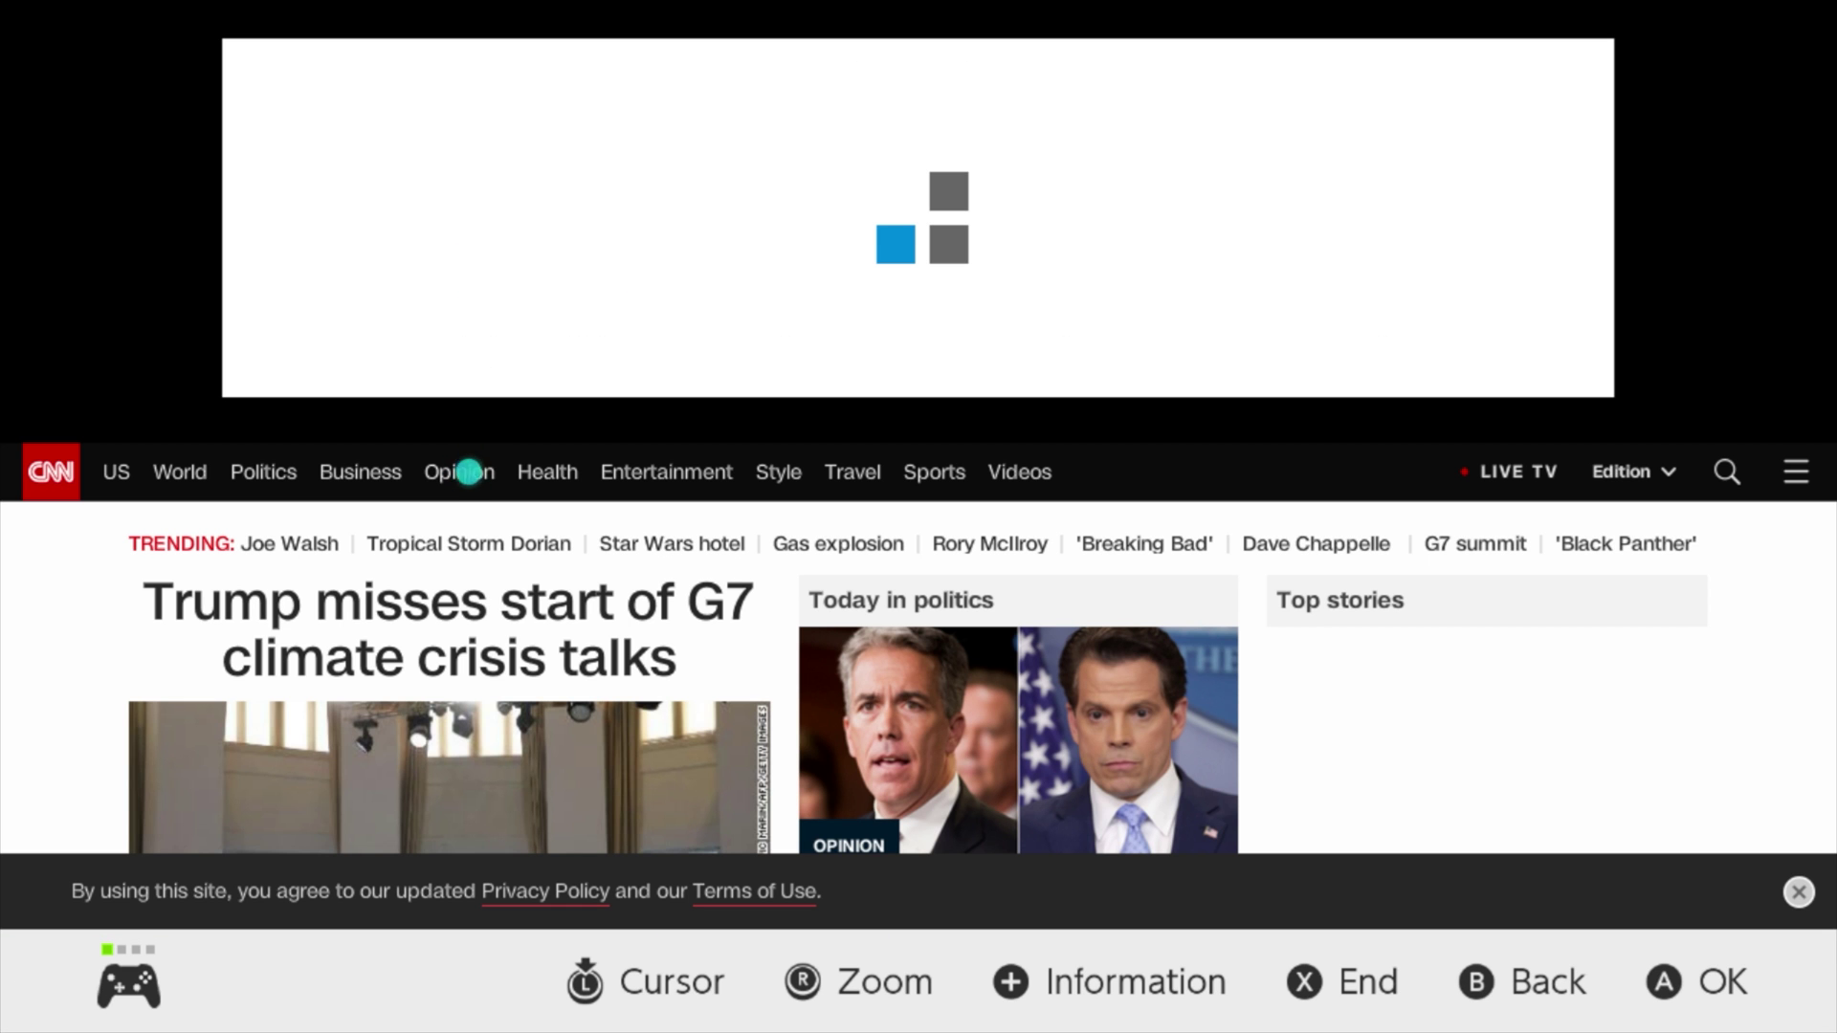
scroll(381, 874, "down", 5)
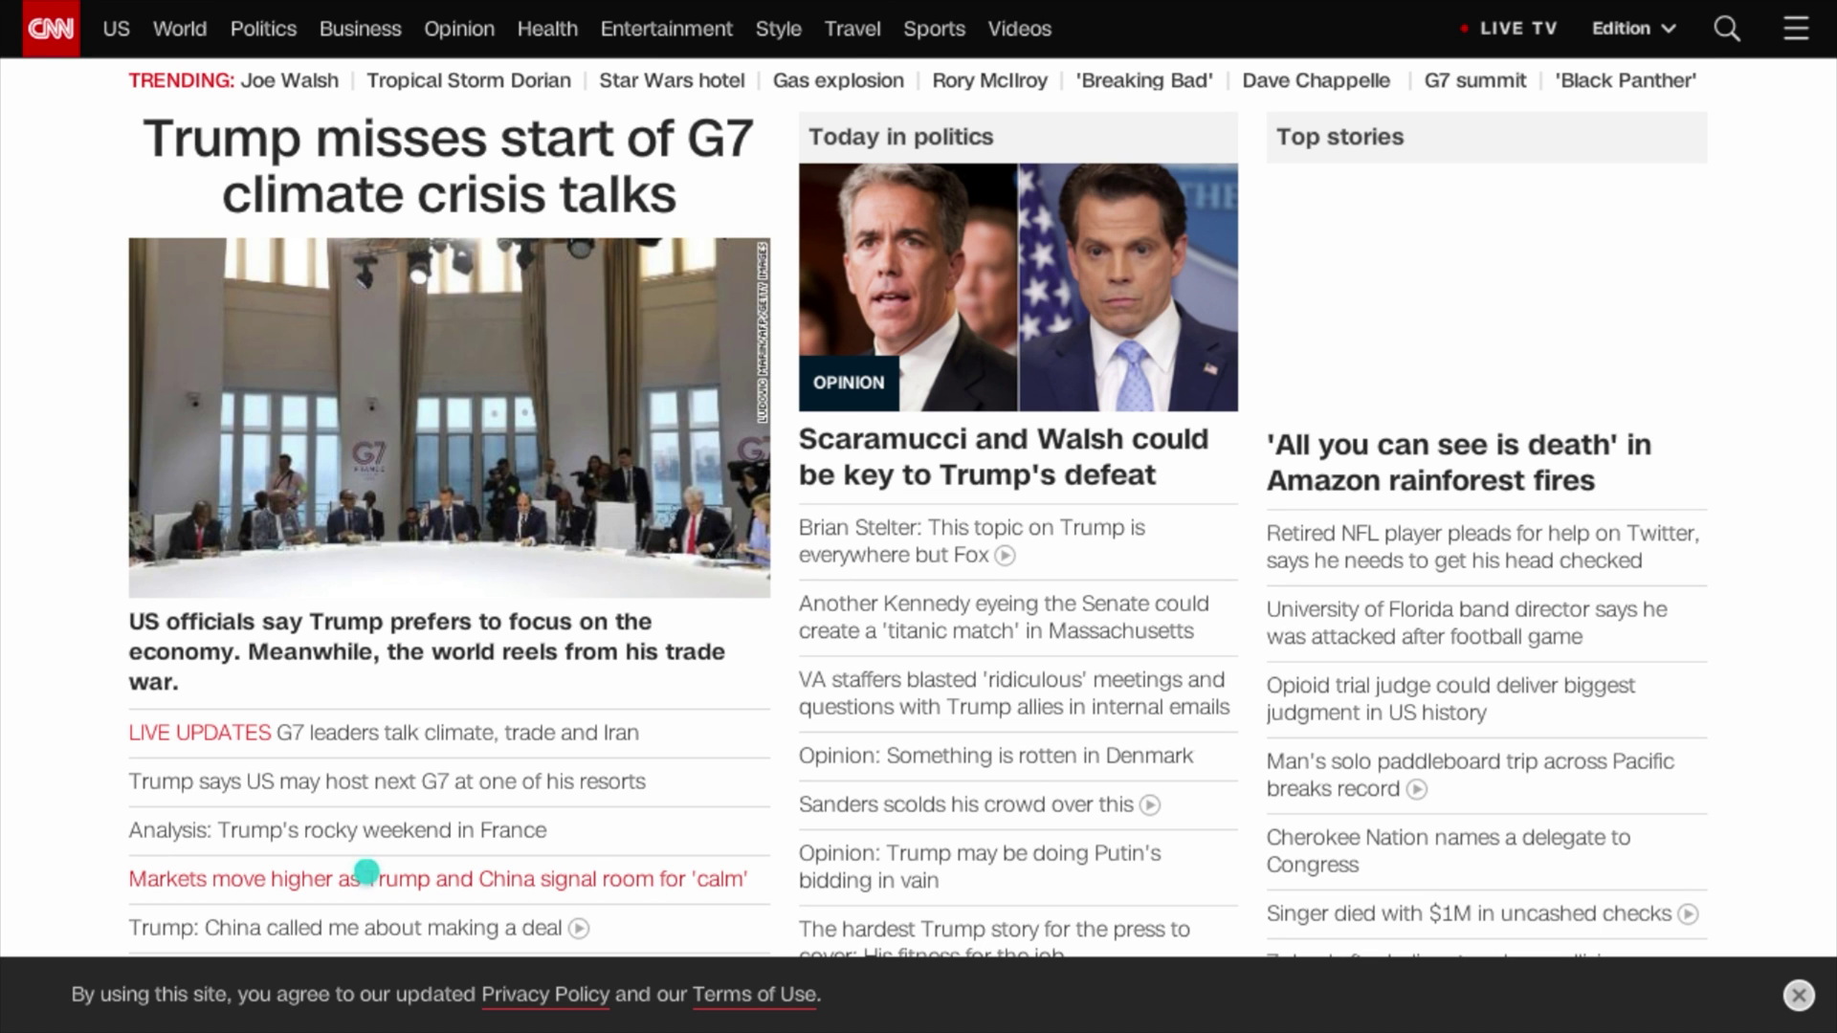
scroll(366, 872, "down", 10)
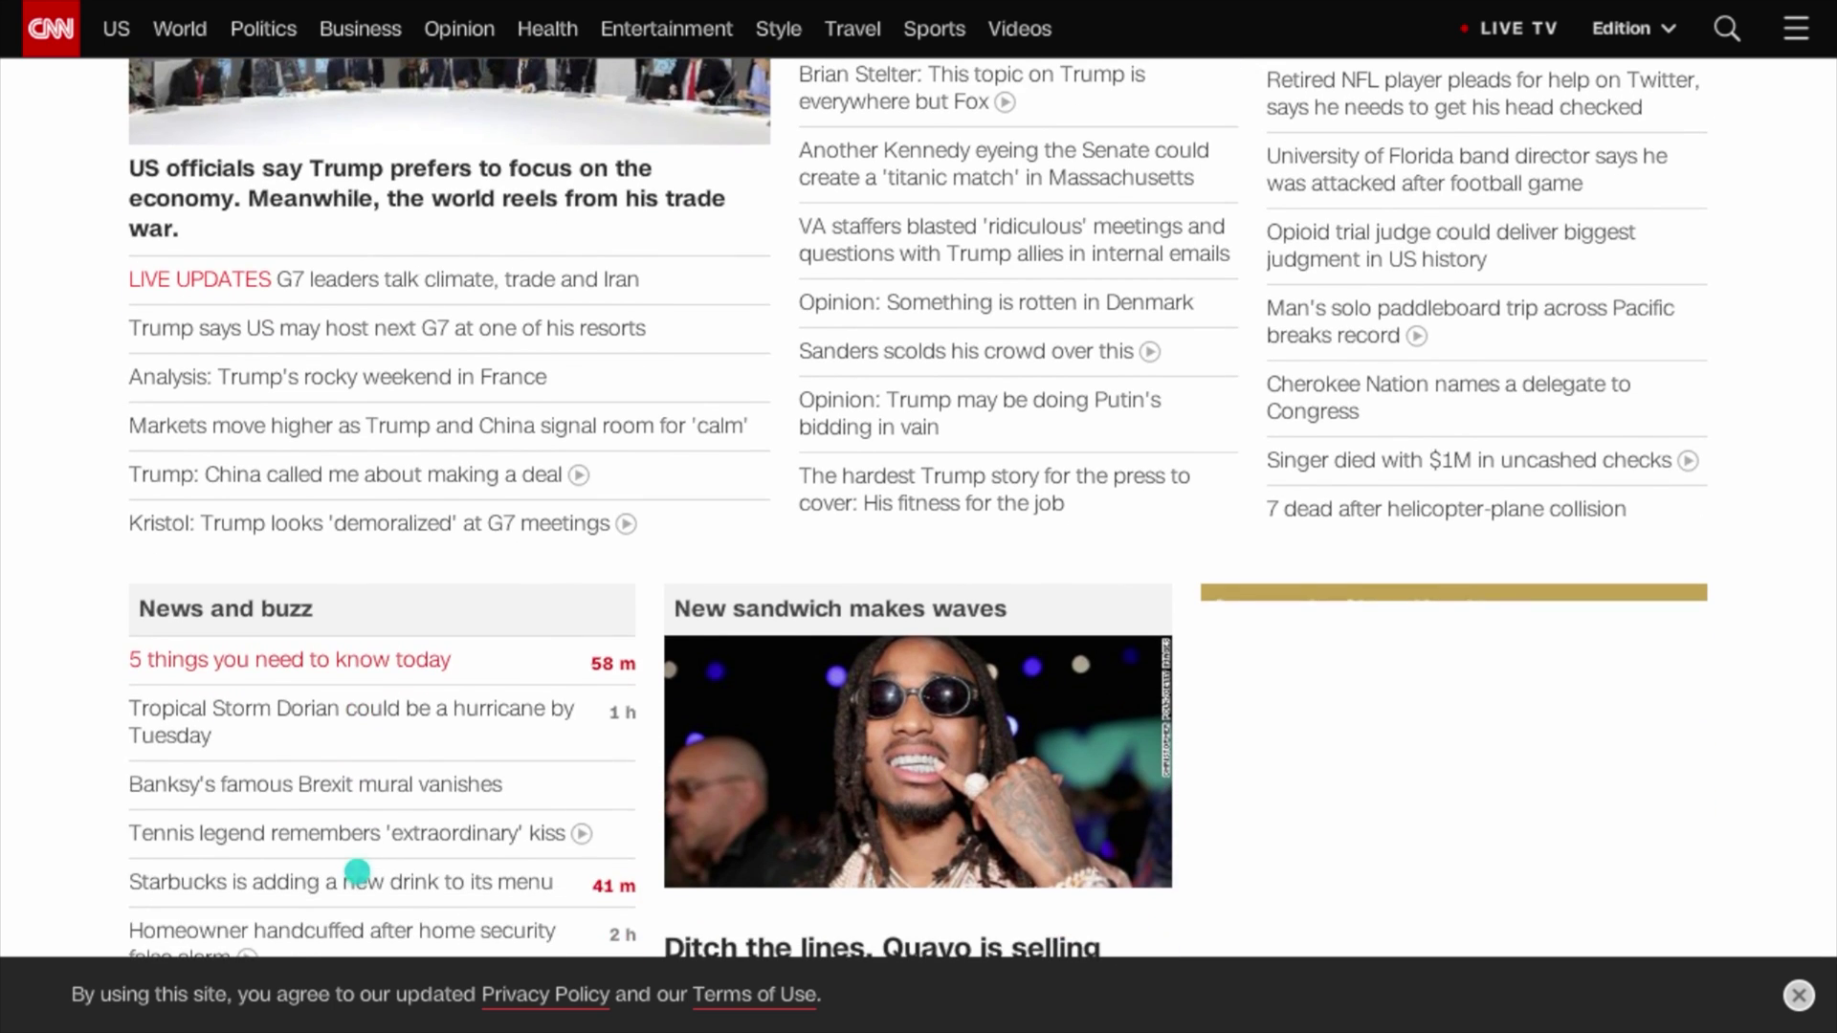
scroll(348, 872, "down", 2)
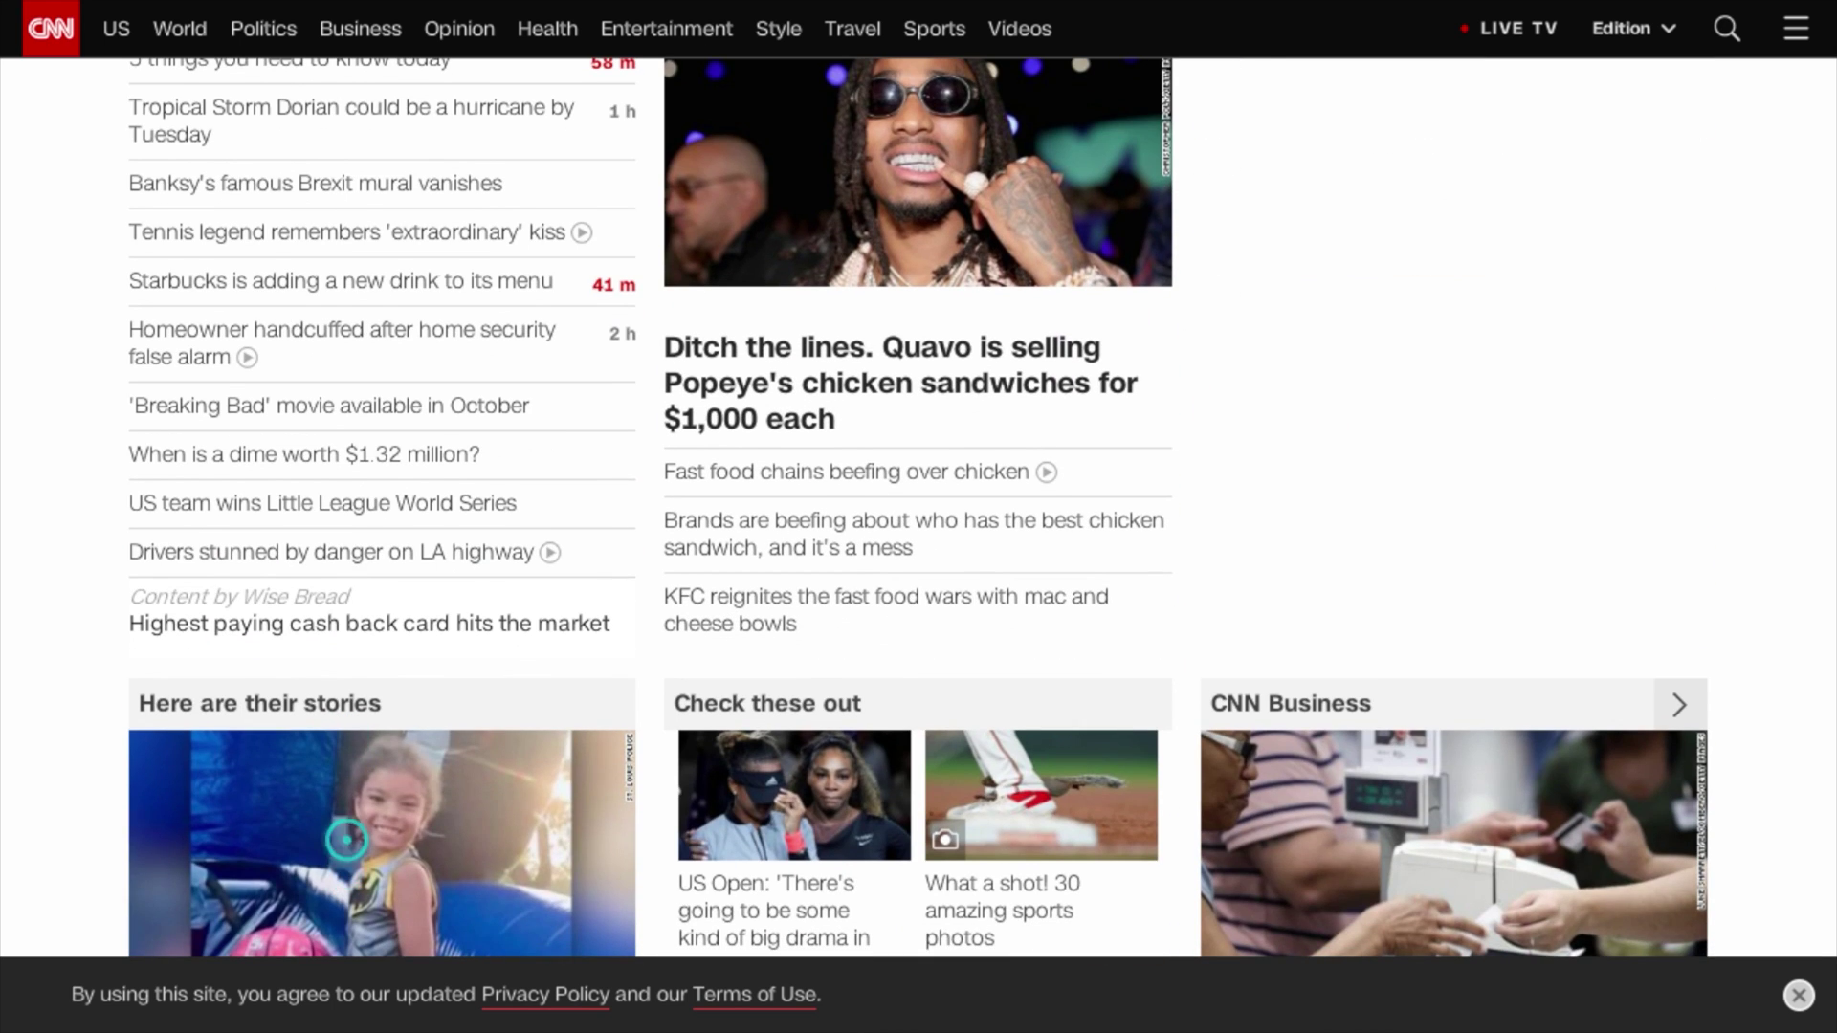
Step: Look further through the CNN front page's story sections and decline reloading the page
scroll(382, 709, "down", 6)
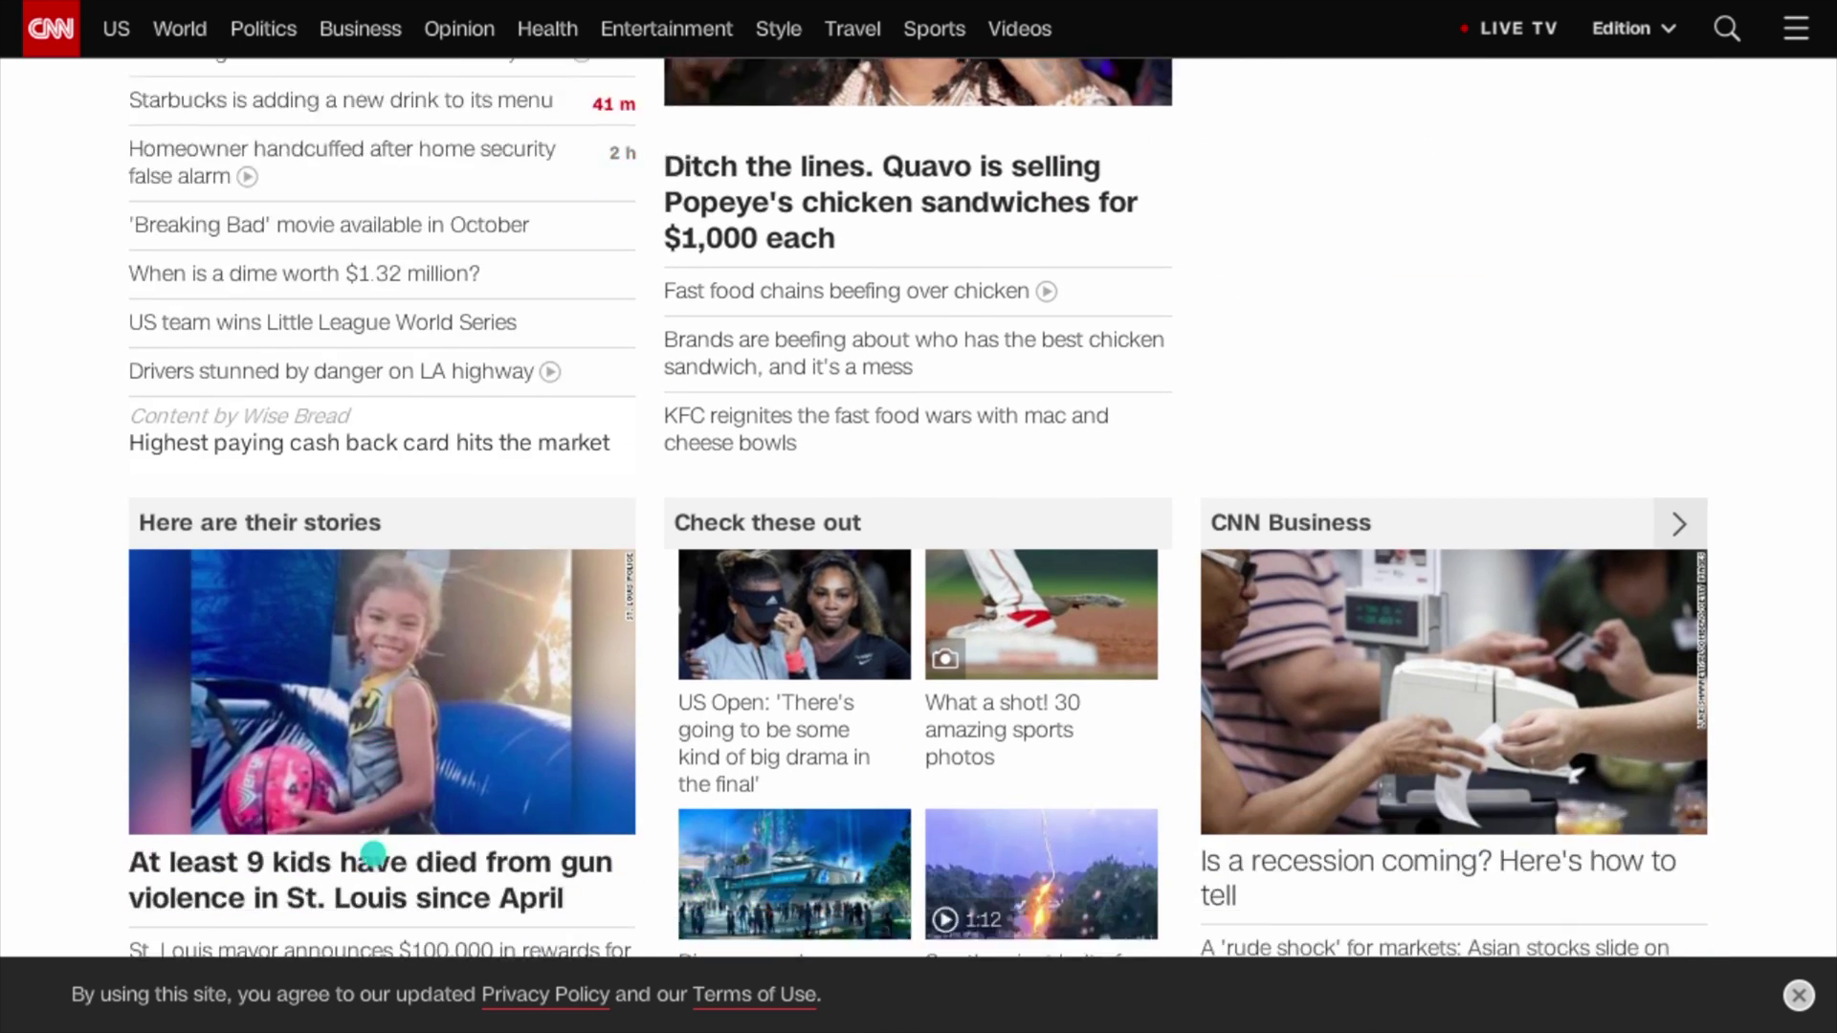
scroll(345, 853, "down", 3)
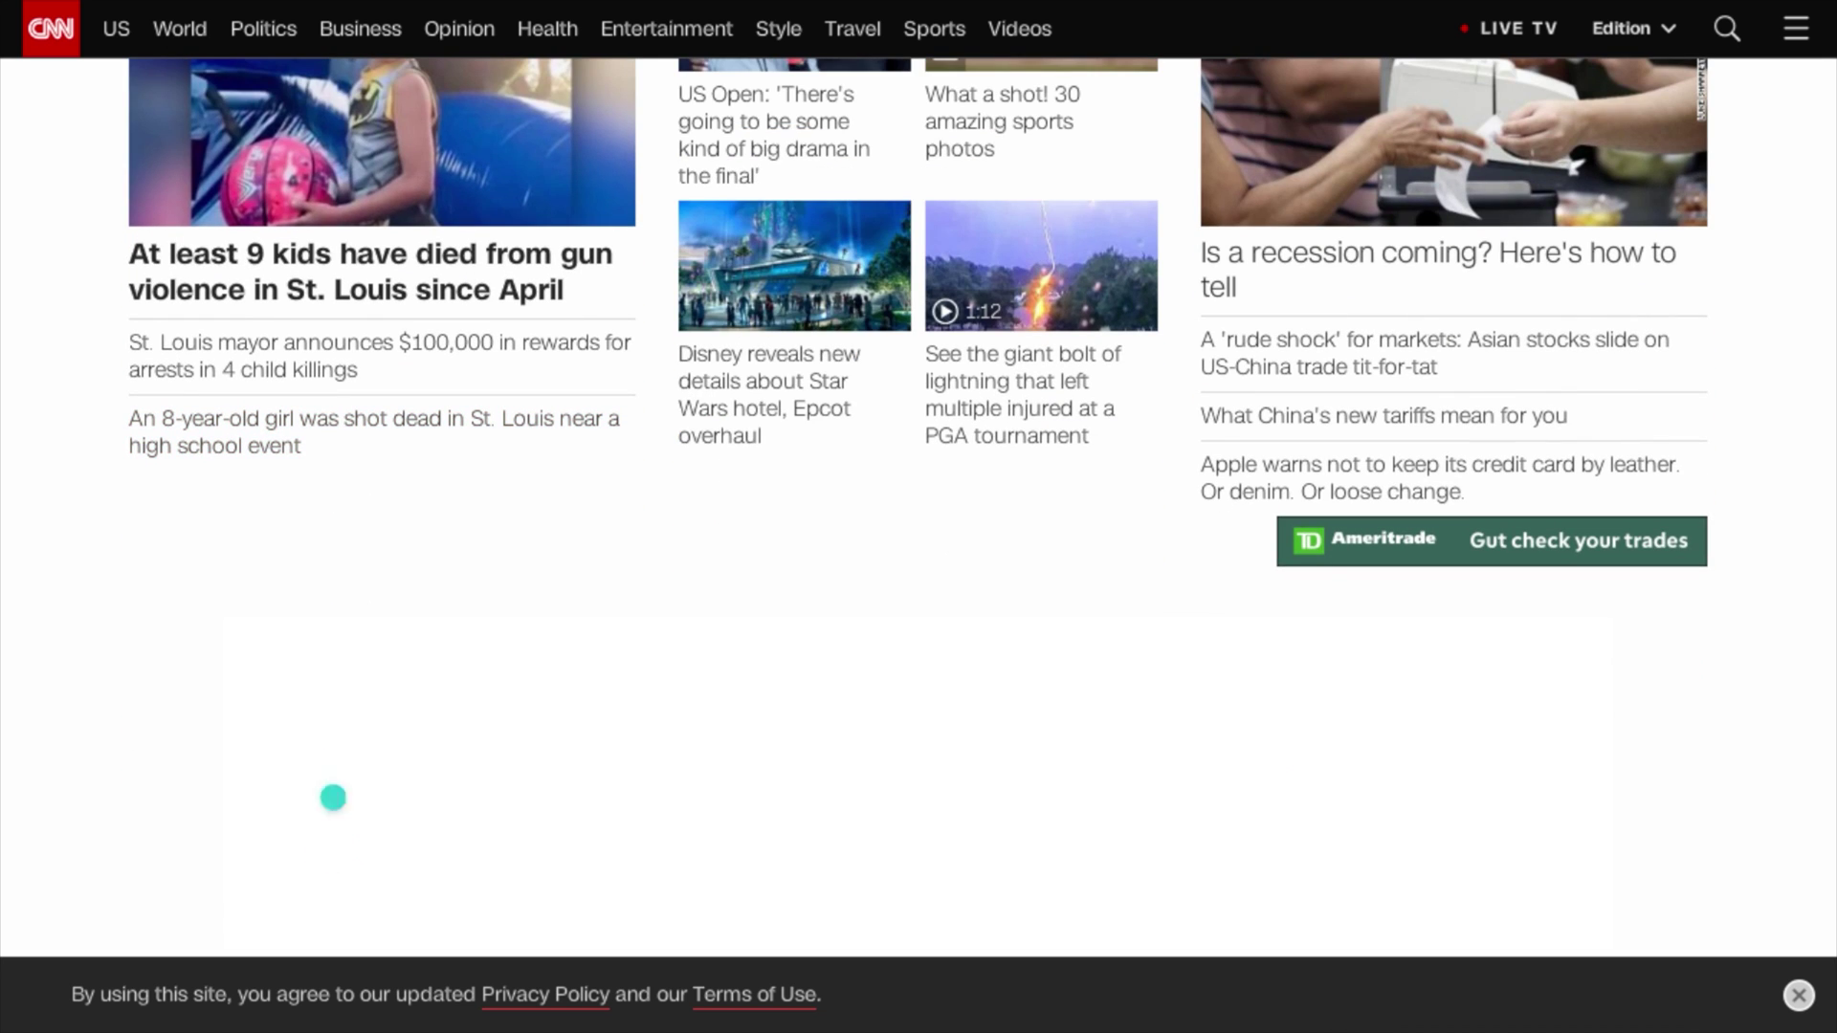
scroll(472, 156, "up", 5)
scroll(490, 156, "up", 5)
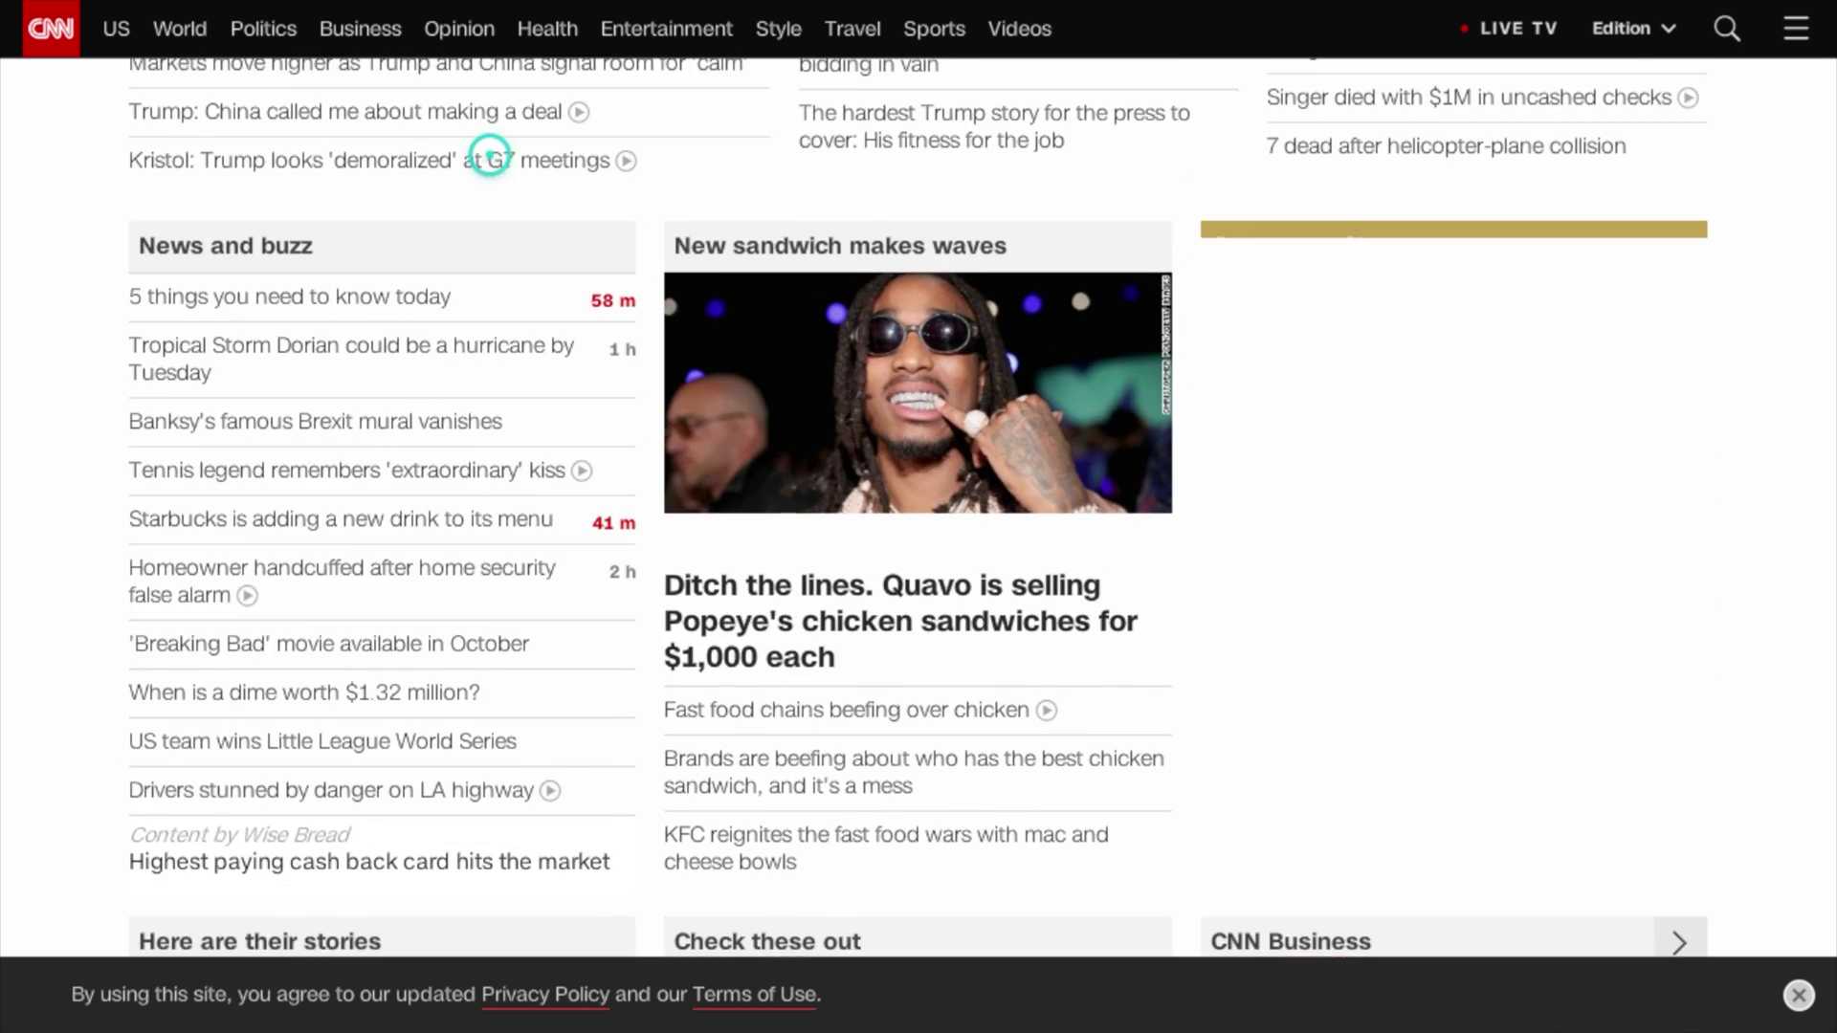
scroll(491, 156, "up", 4)
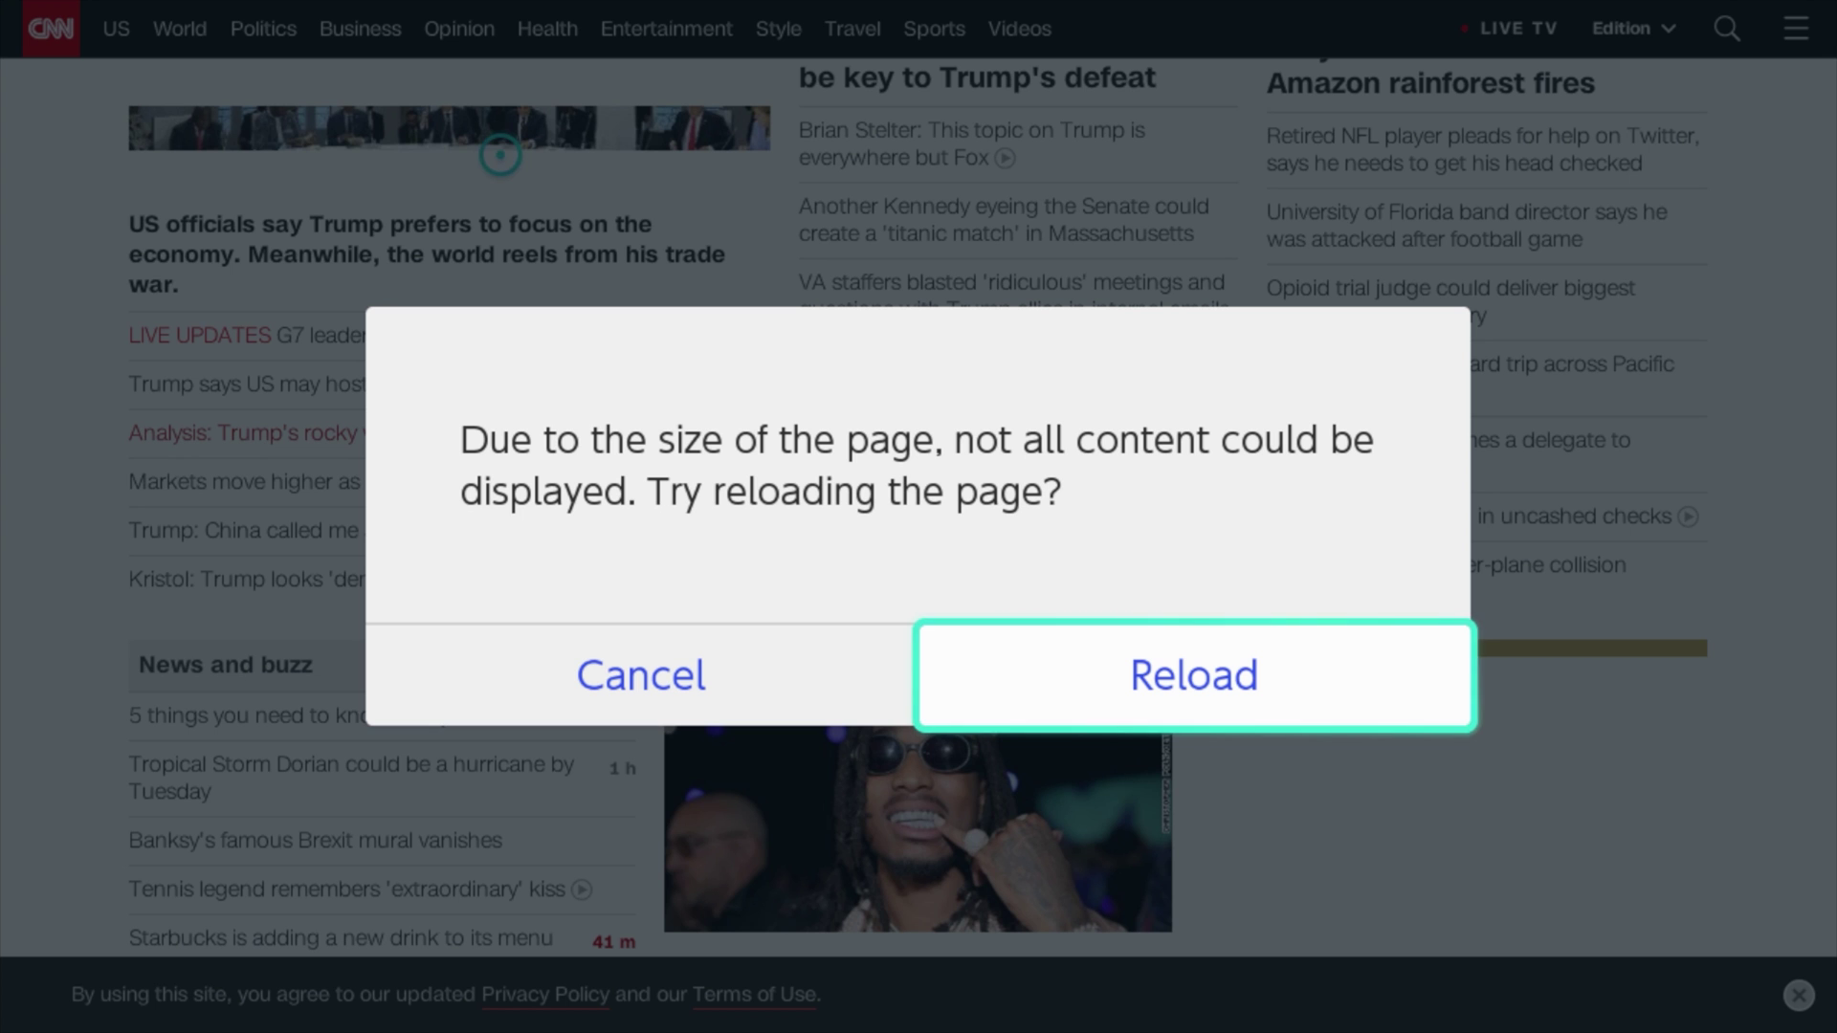
key("Left")
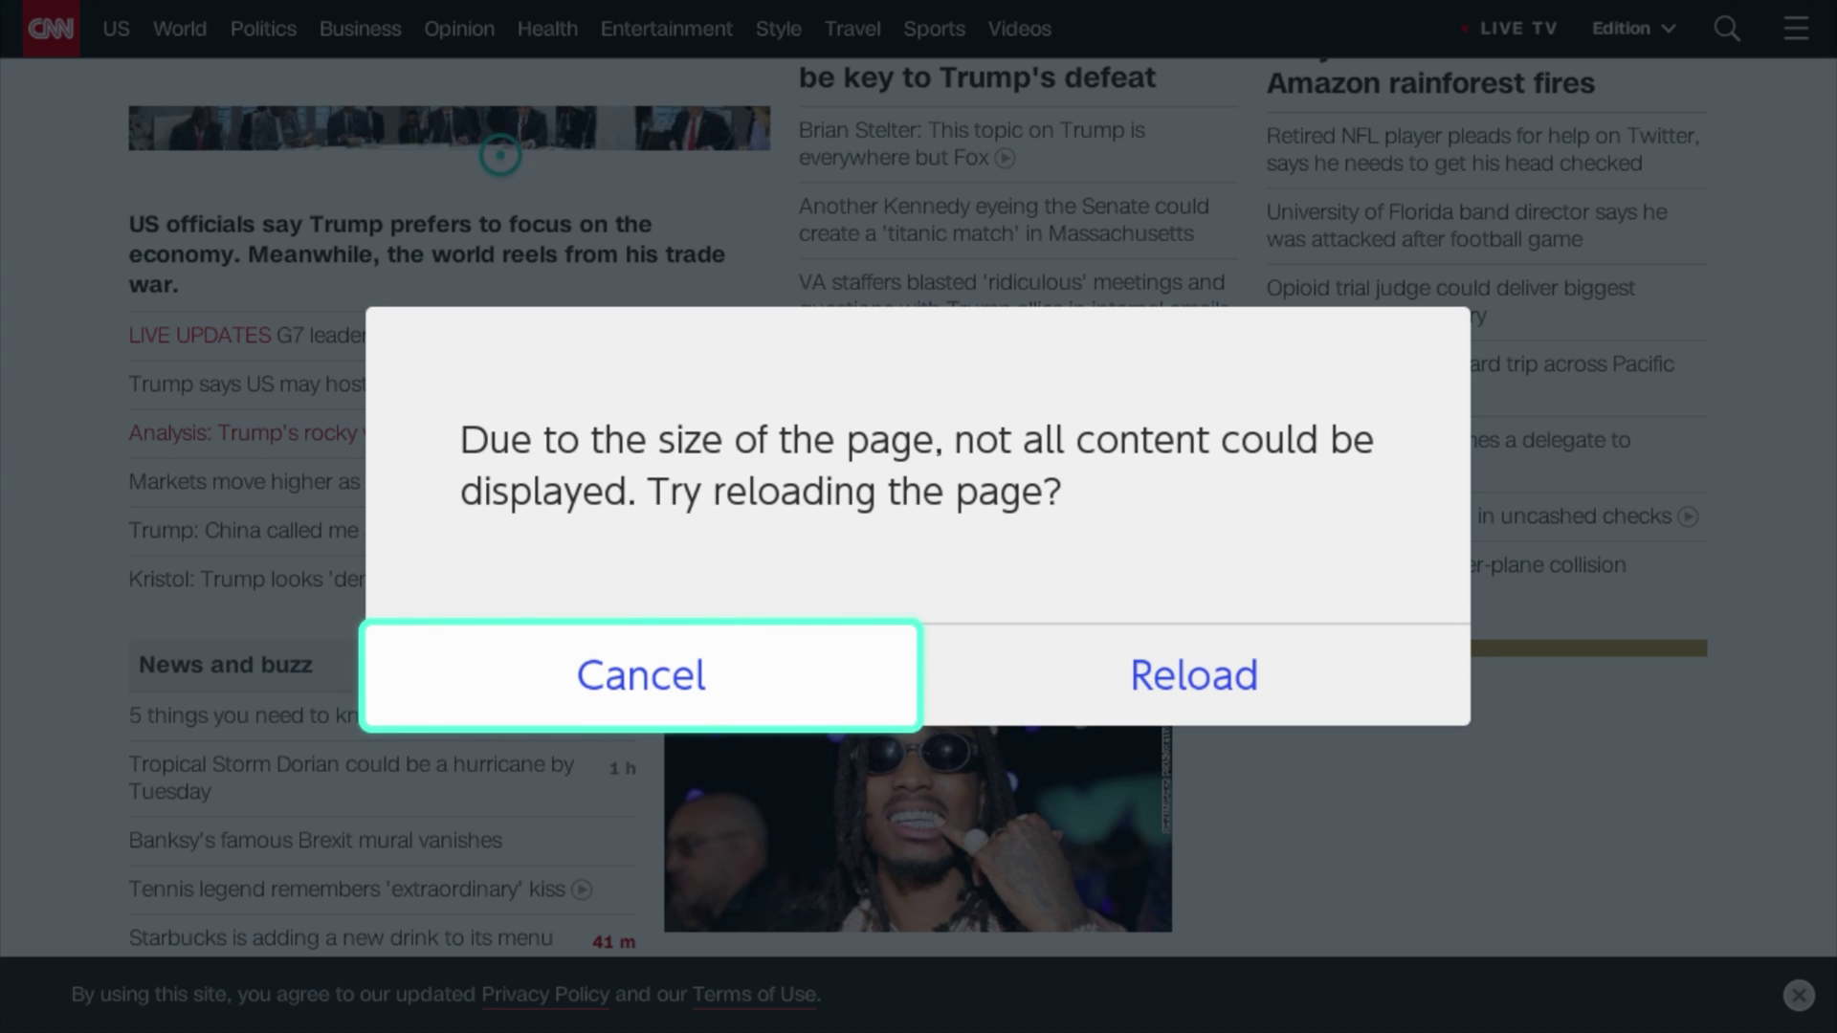
key("Return")
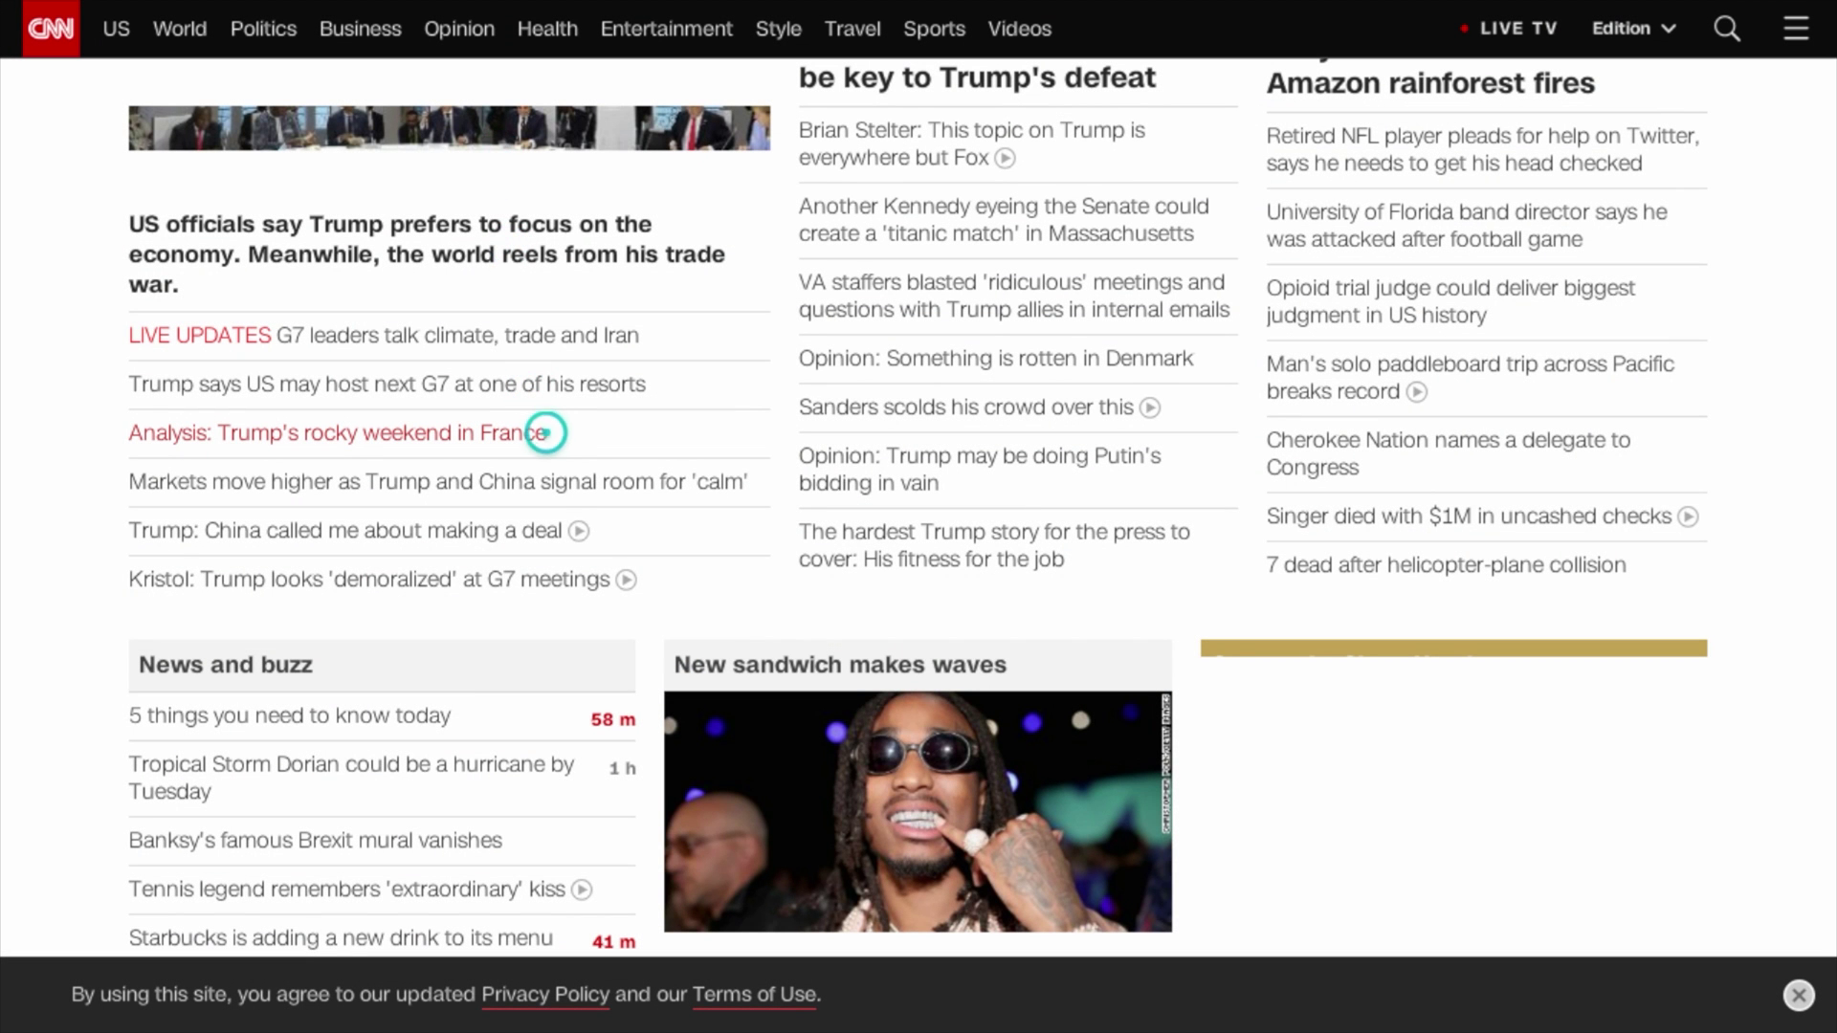
Step: Open the CNN story about the man's solo paddleboard trip across the Pacific, look through it and try its video area
scroll(594, 873, "down", 2)
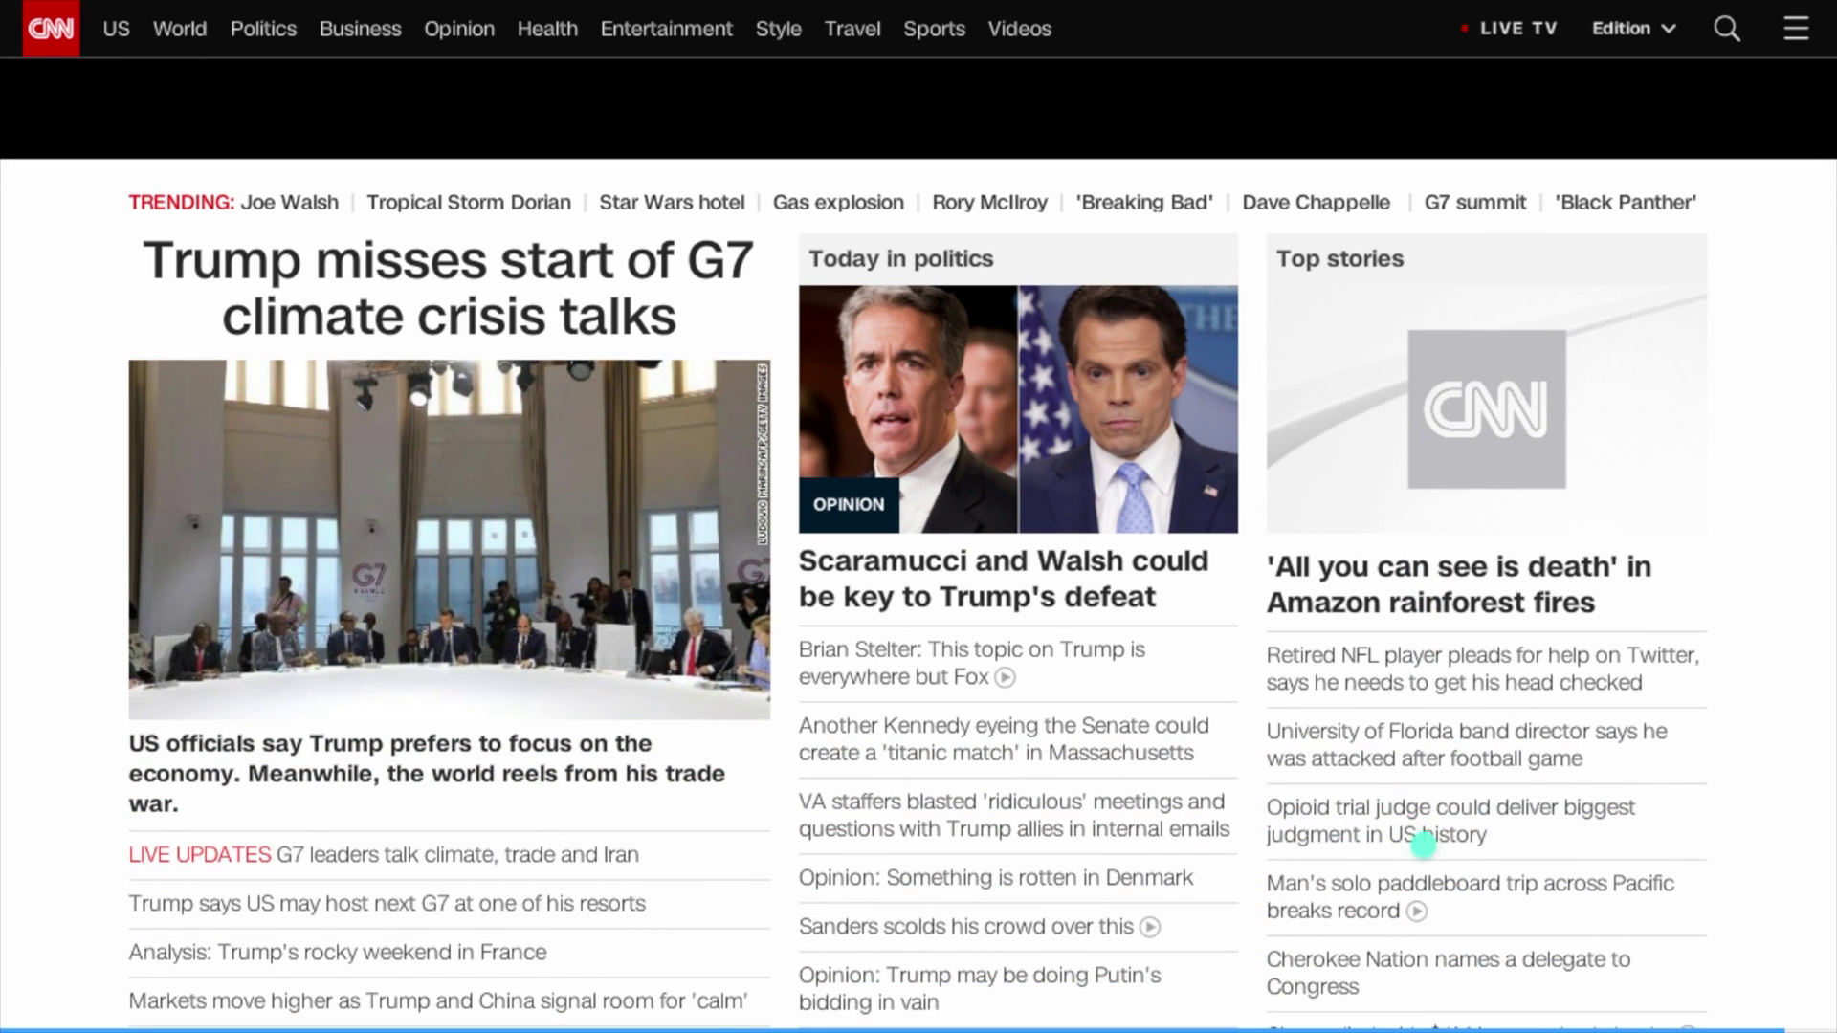
scroll(1424, 843, "down", 2)
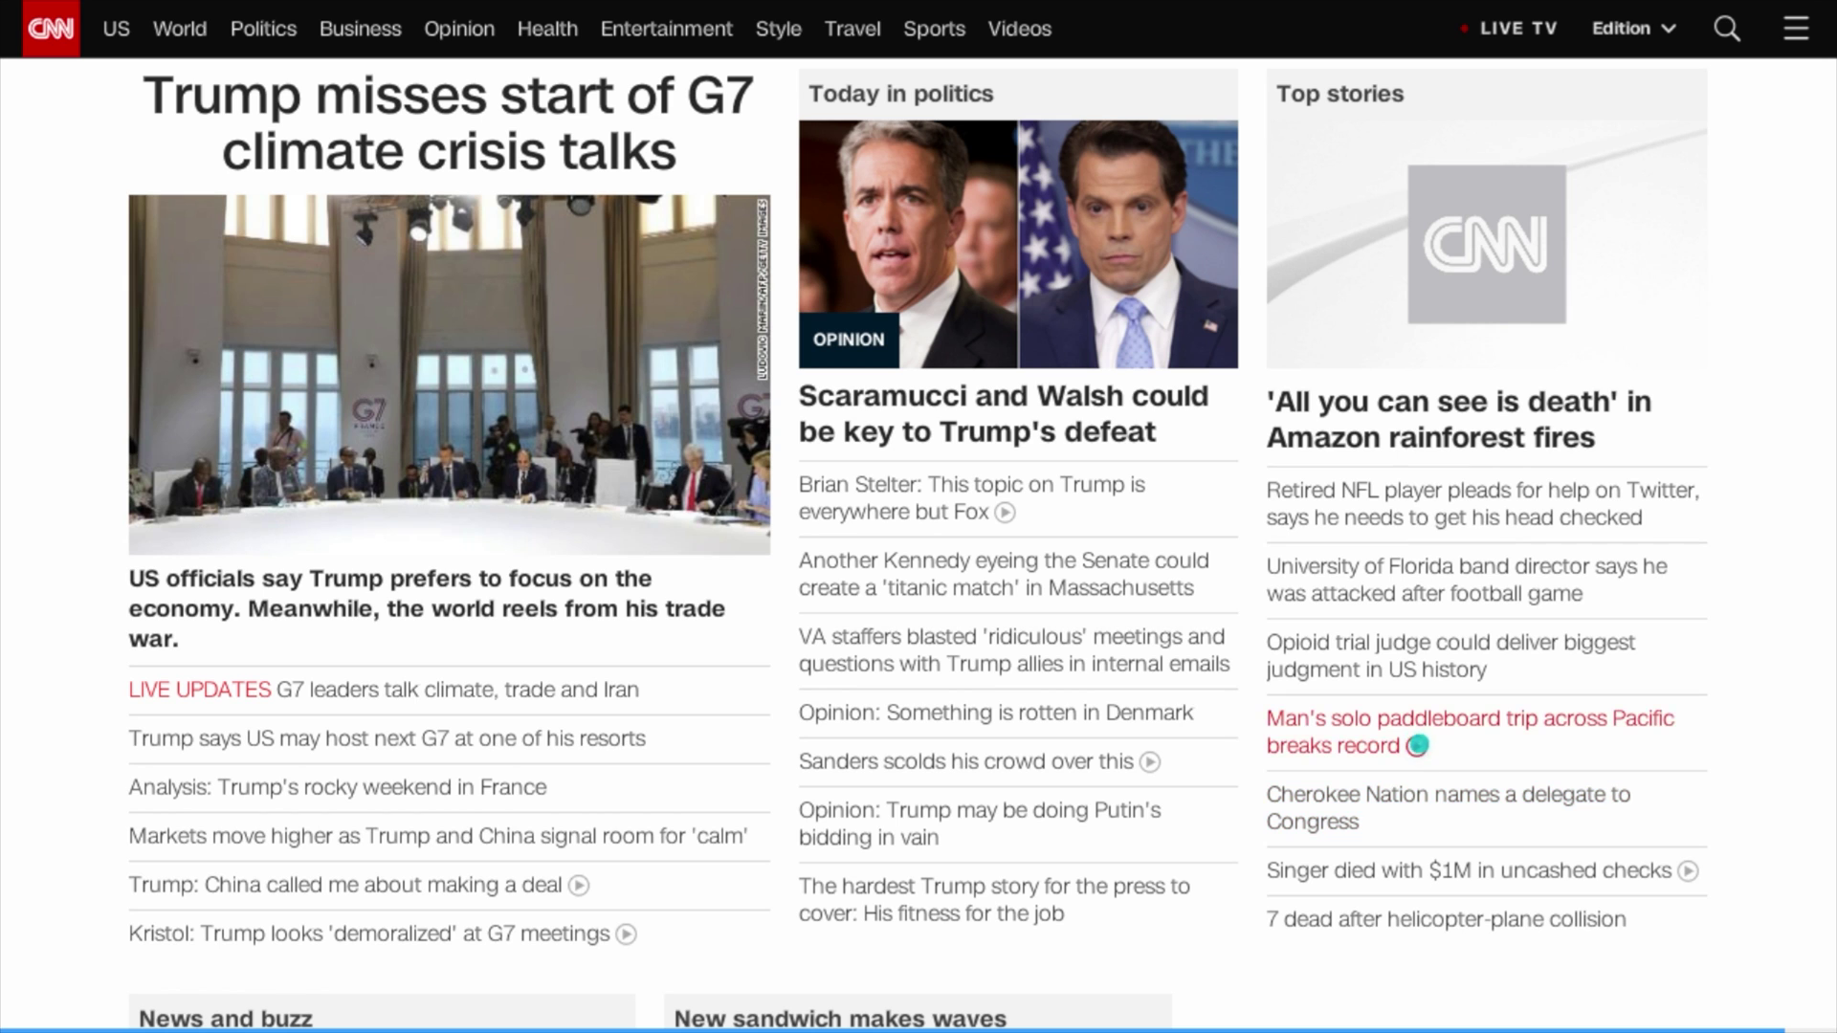
left_click(1416, 745)
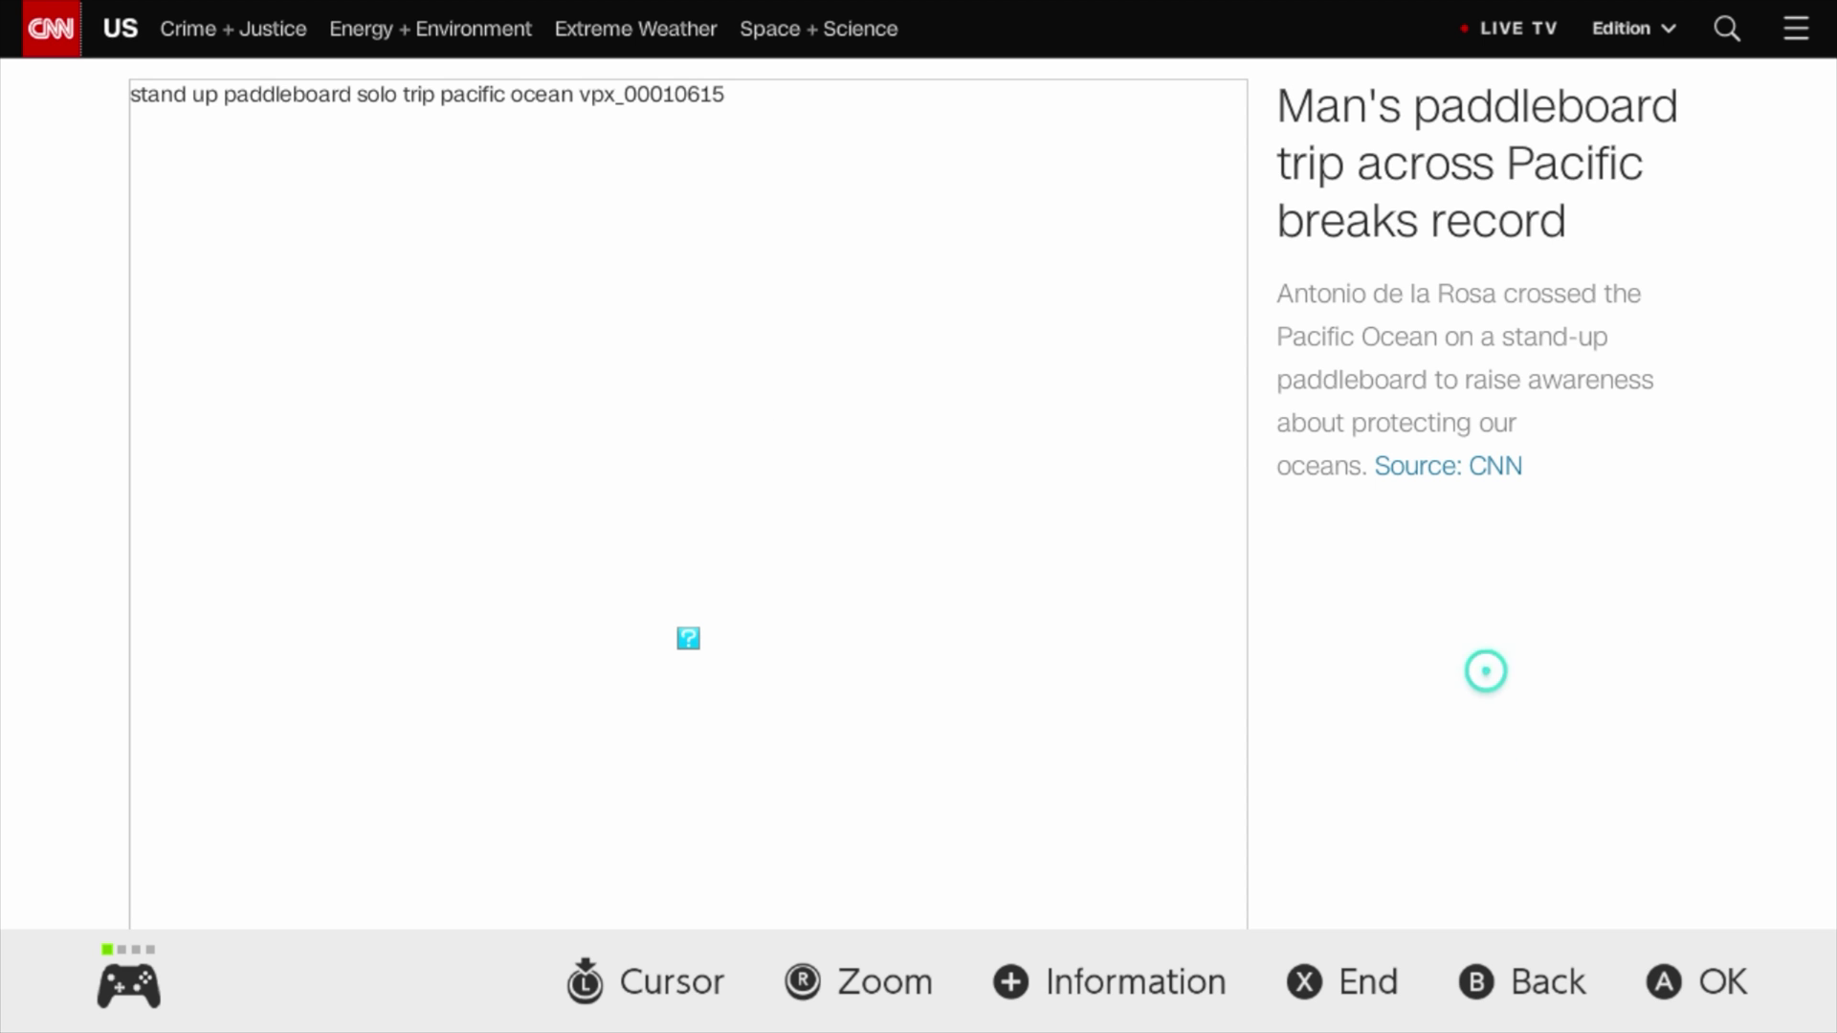
scroll(1435, 874, "down", 8)
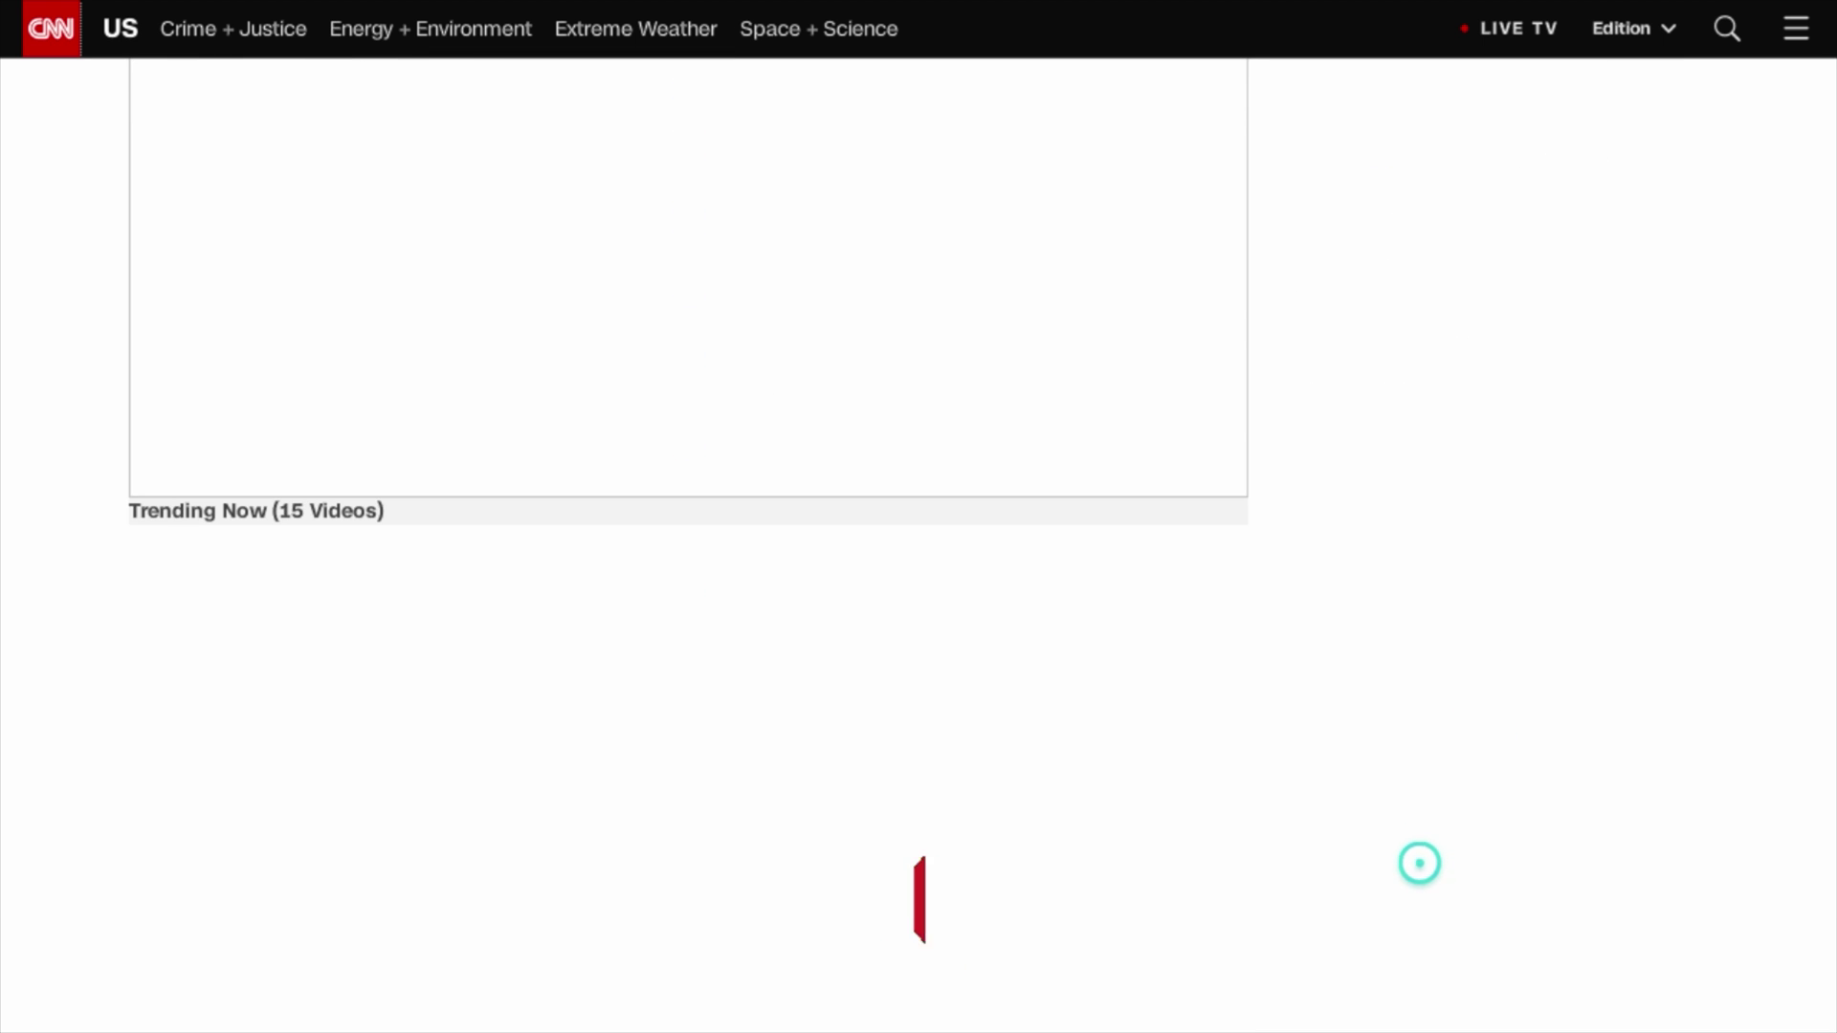
scroll(1320, 852, "down", 5)
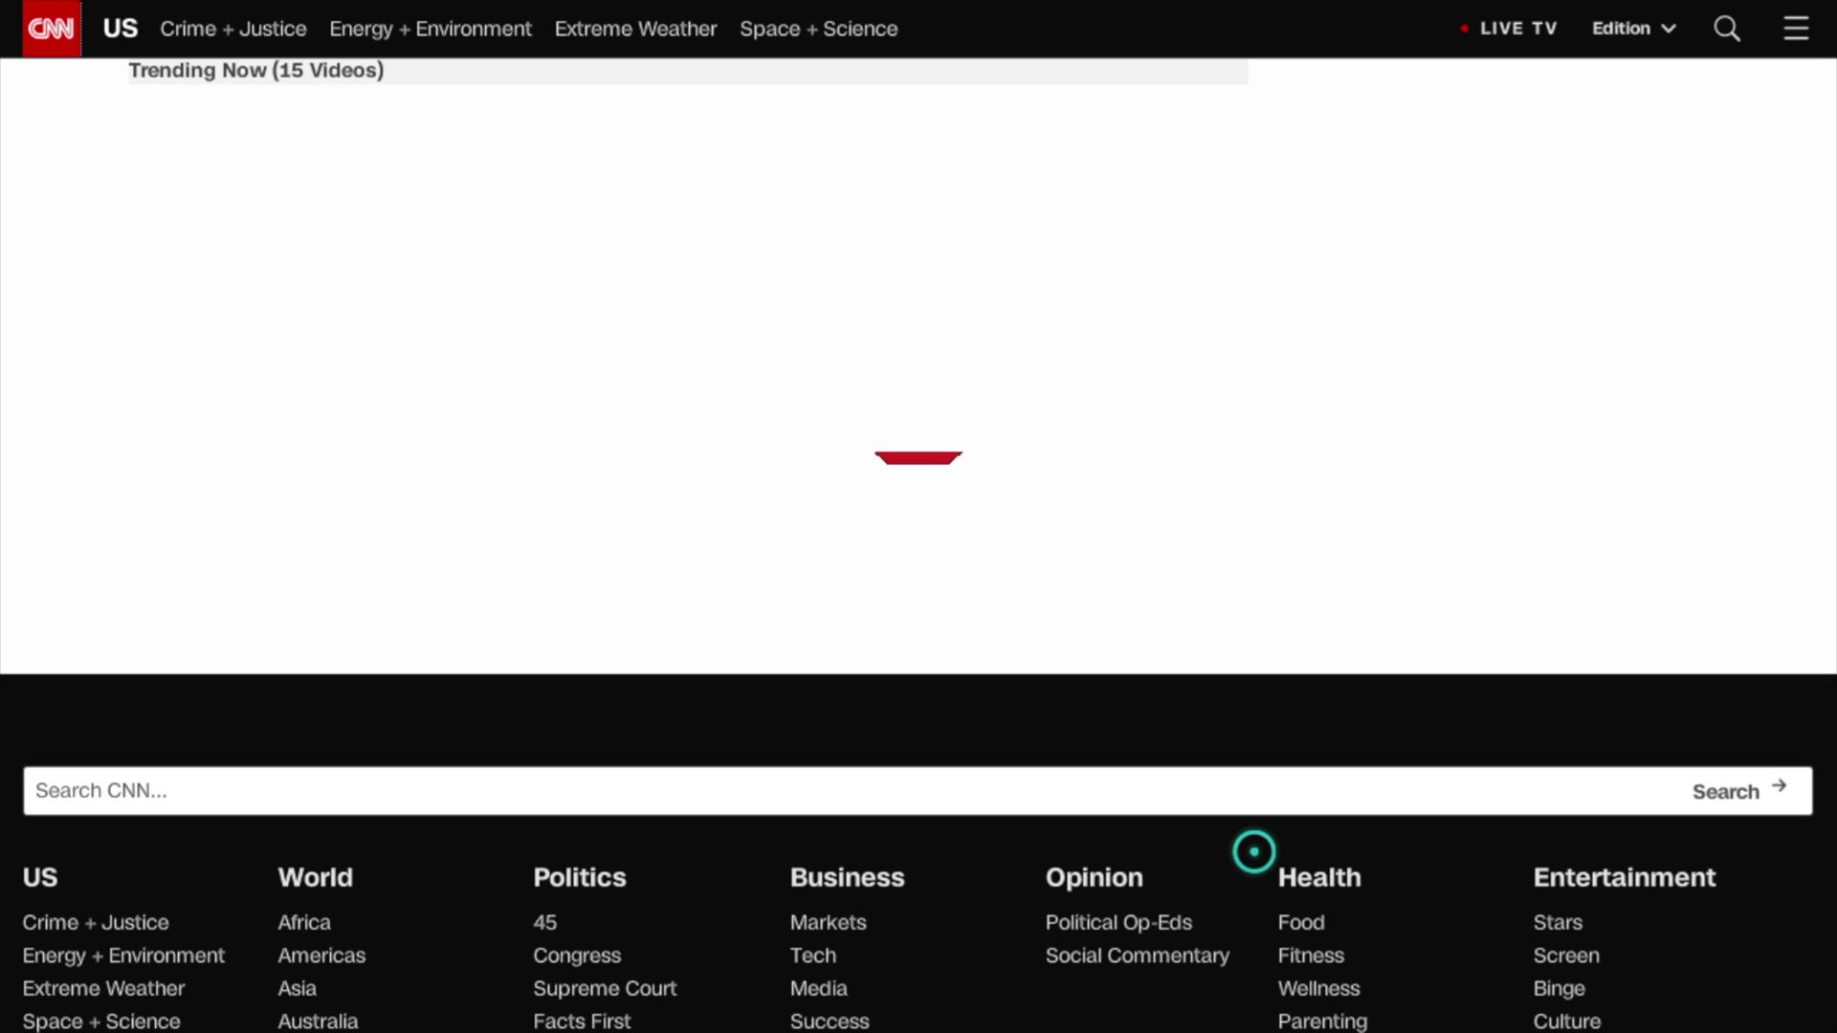
scroll(1295, 180, "up", 7)
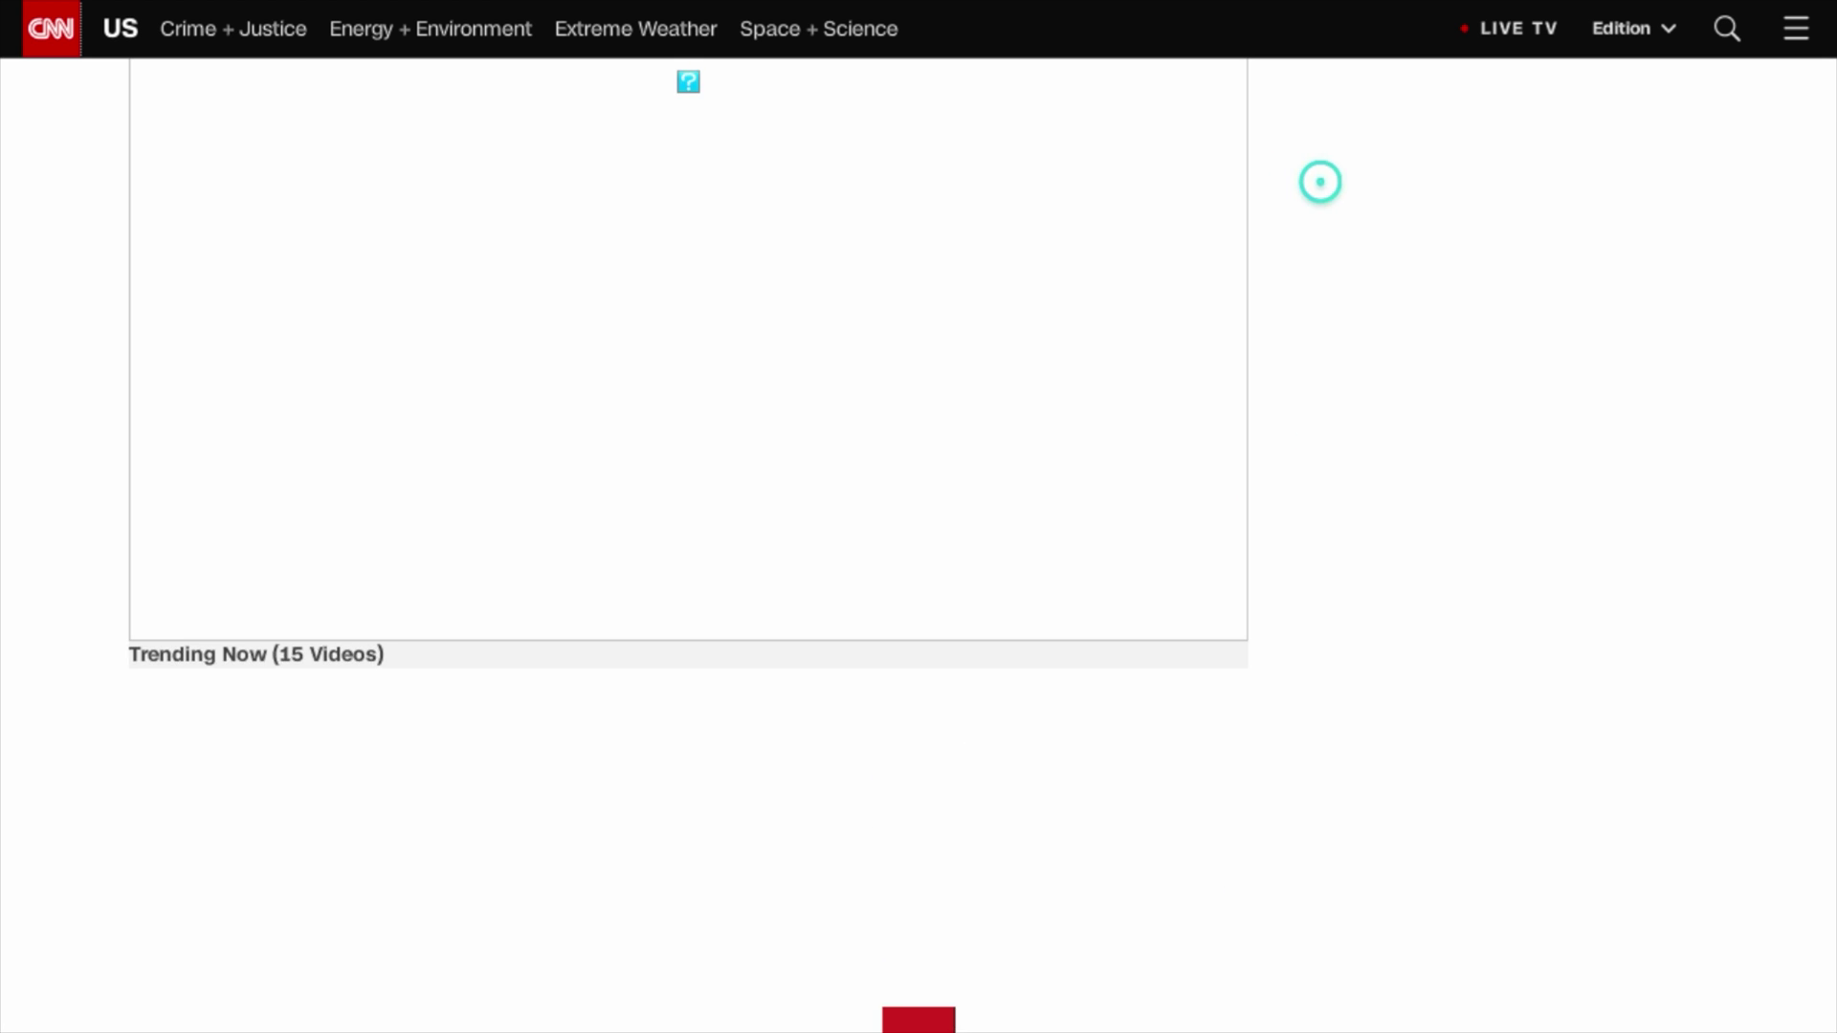
scroll(1320, 182, "up", 6)
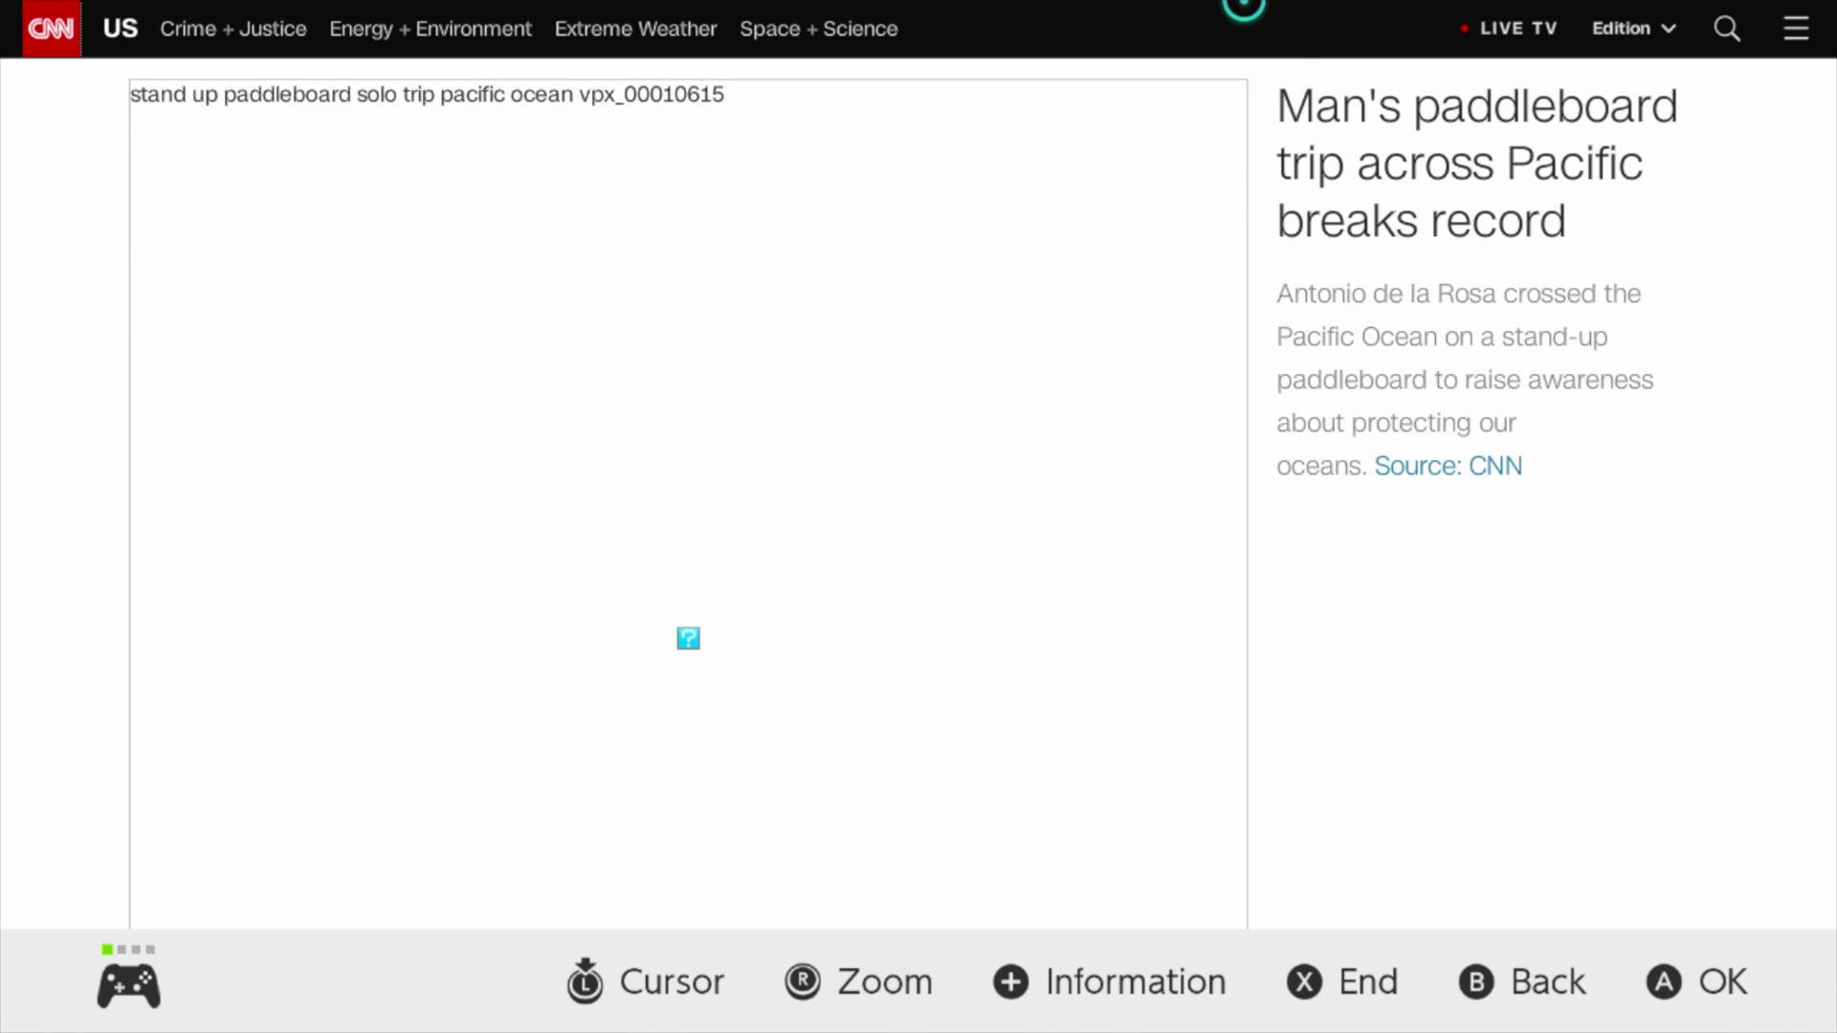
left_click(704, 372)
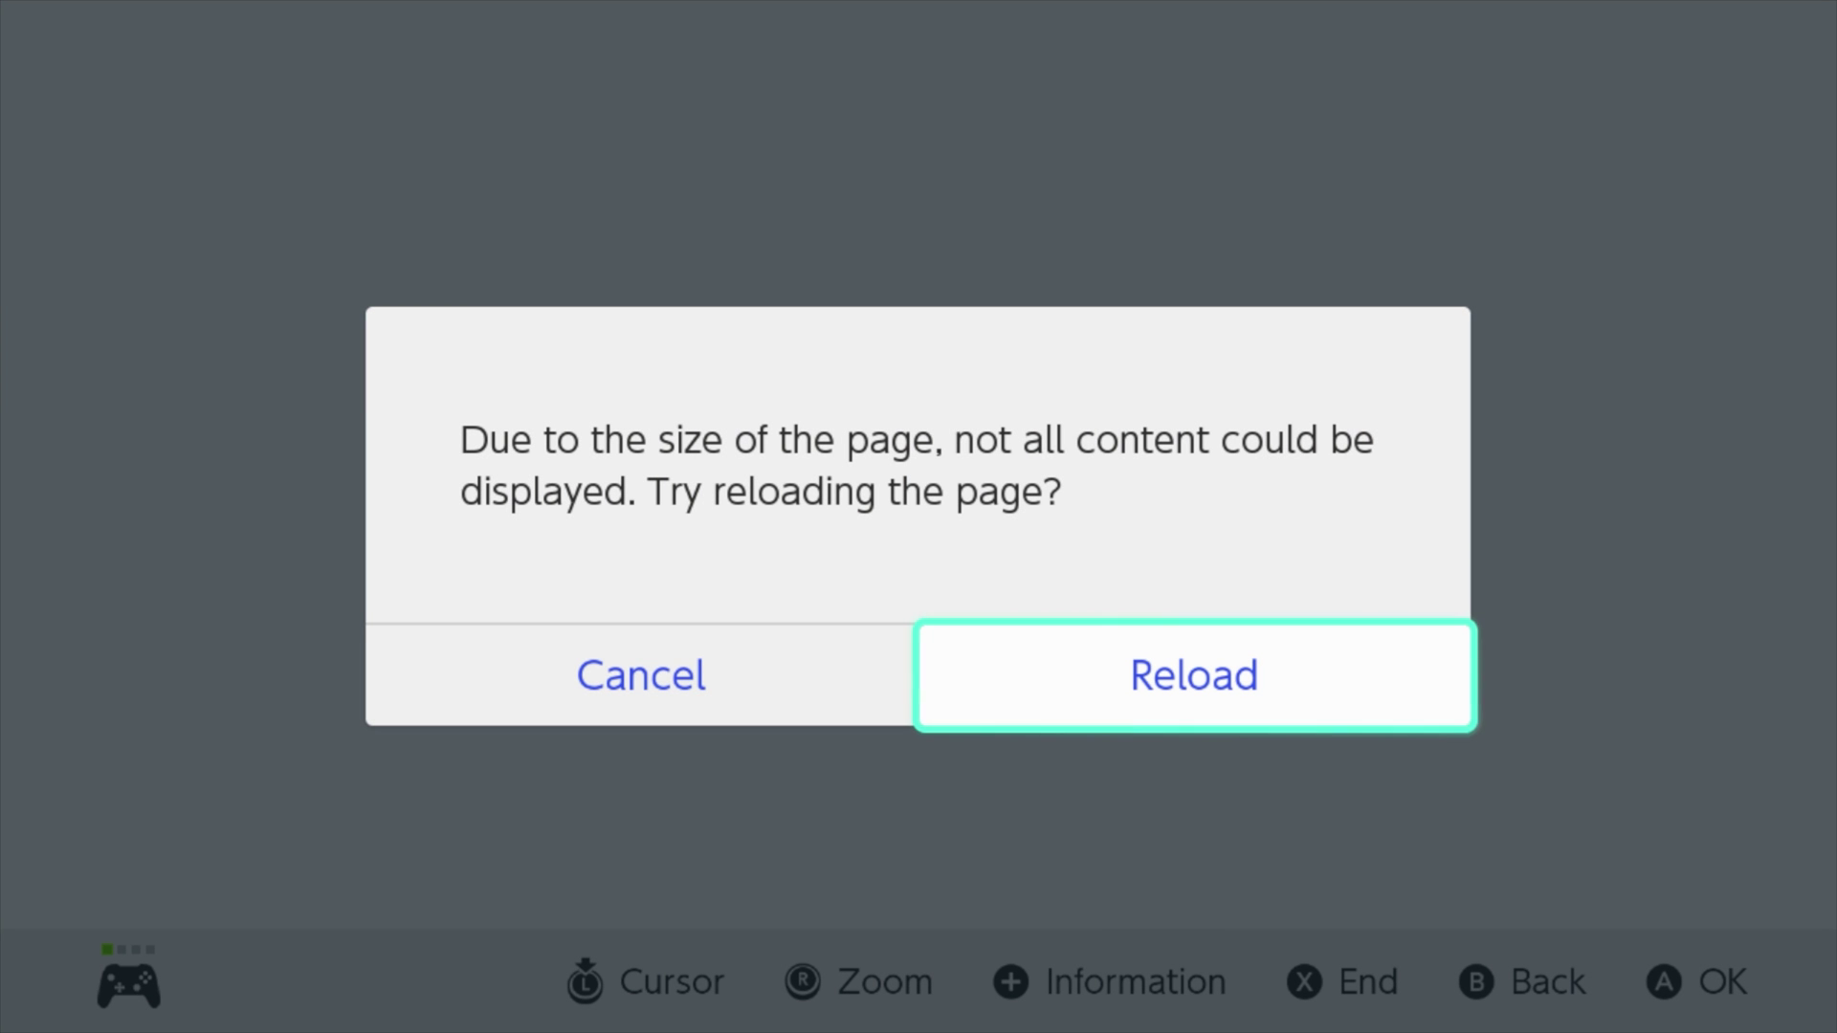
Step: Decline reloading the page and close the browser to return to the HOME Menu
key("Left")
key("Return")
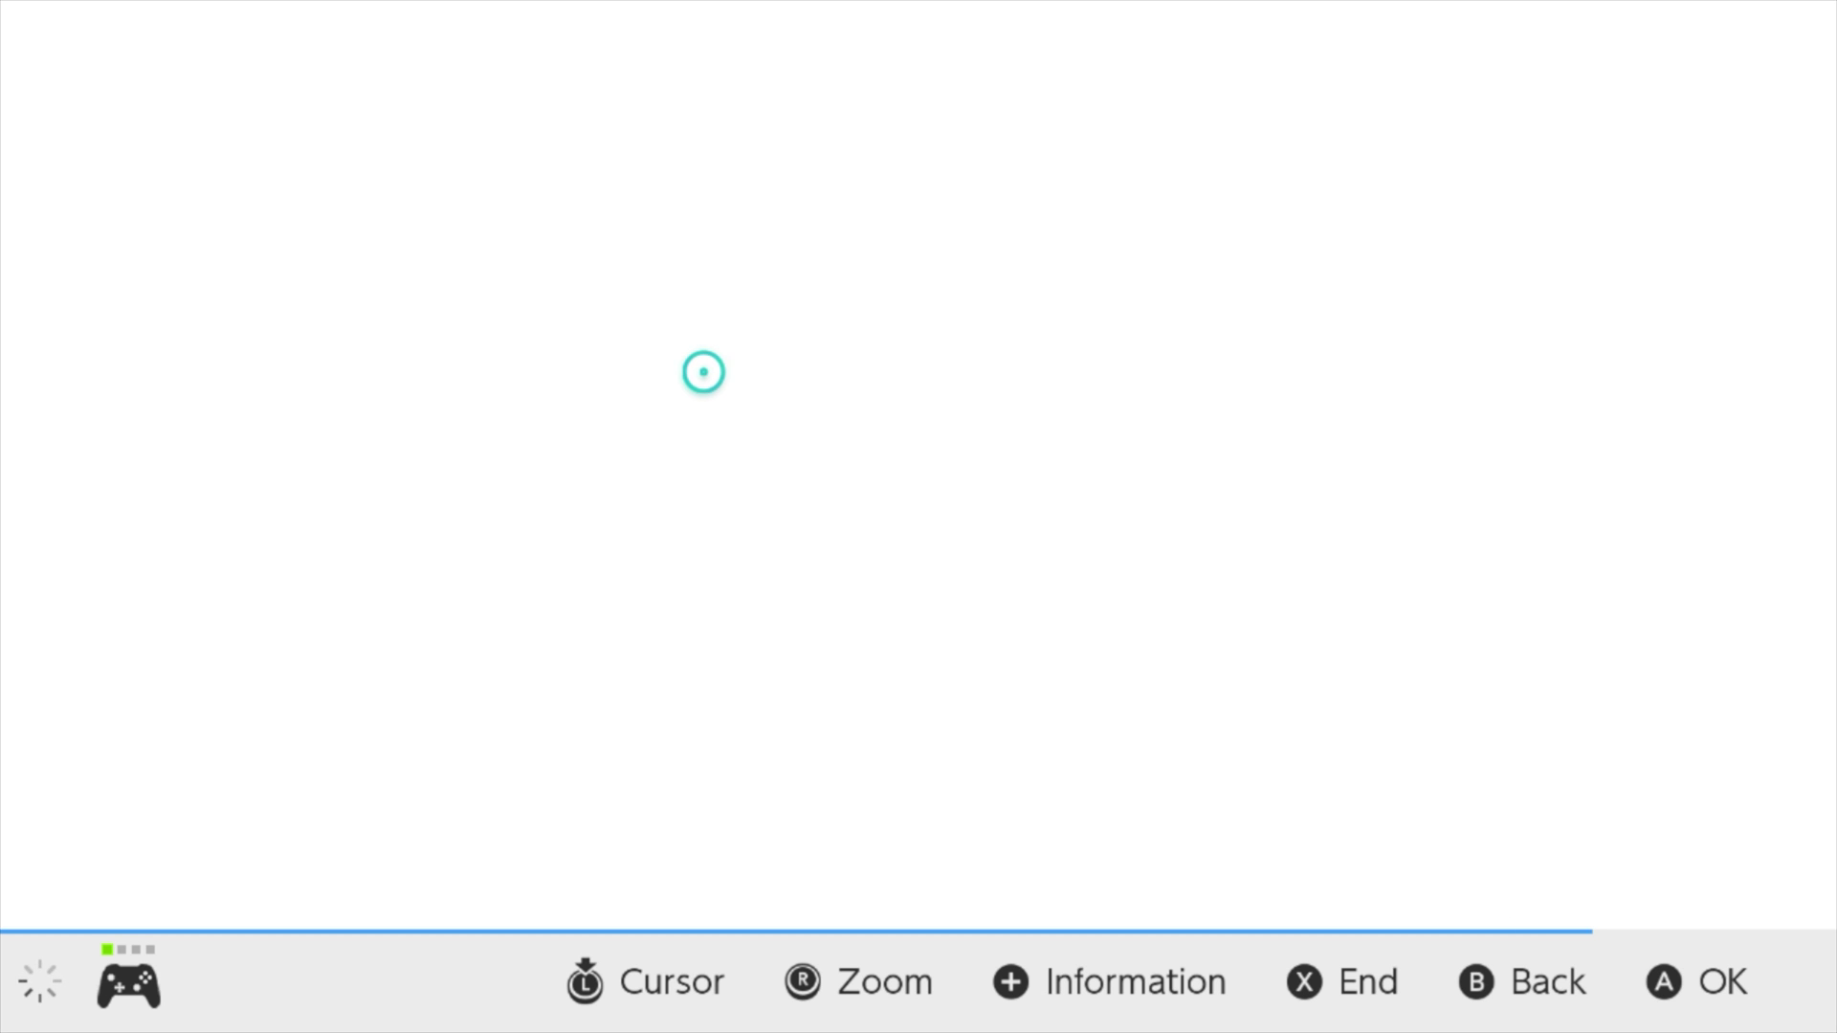
key("Escape")
key("Right")
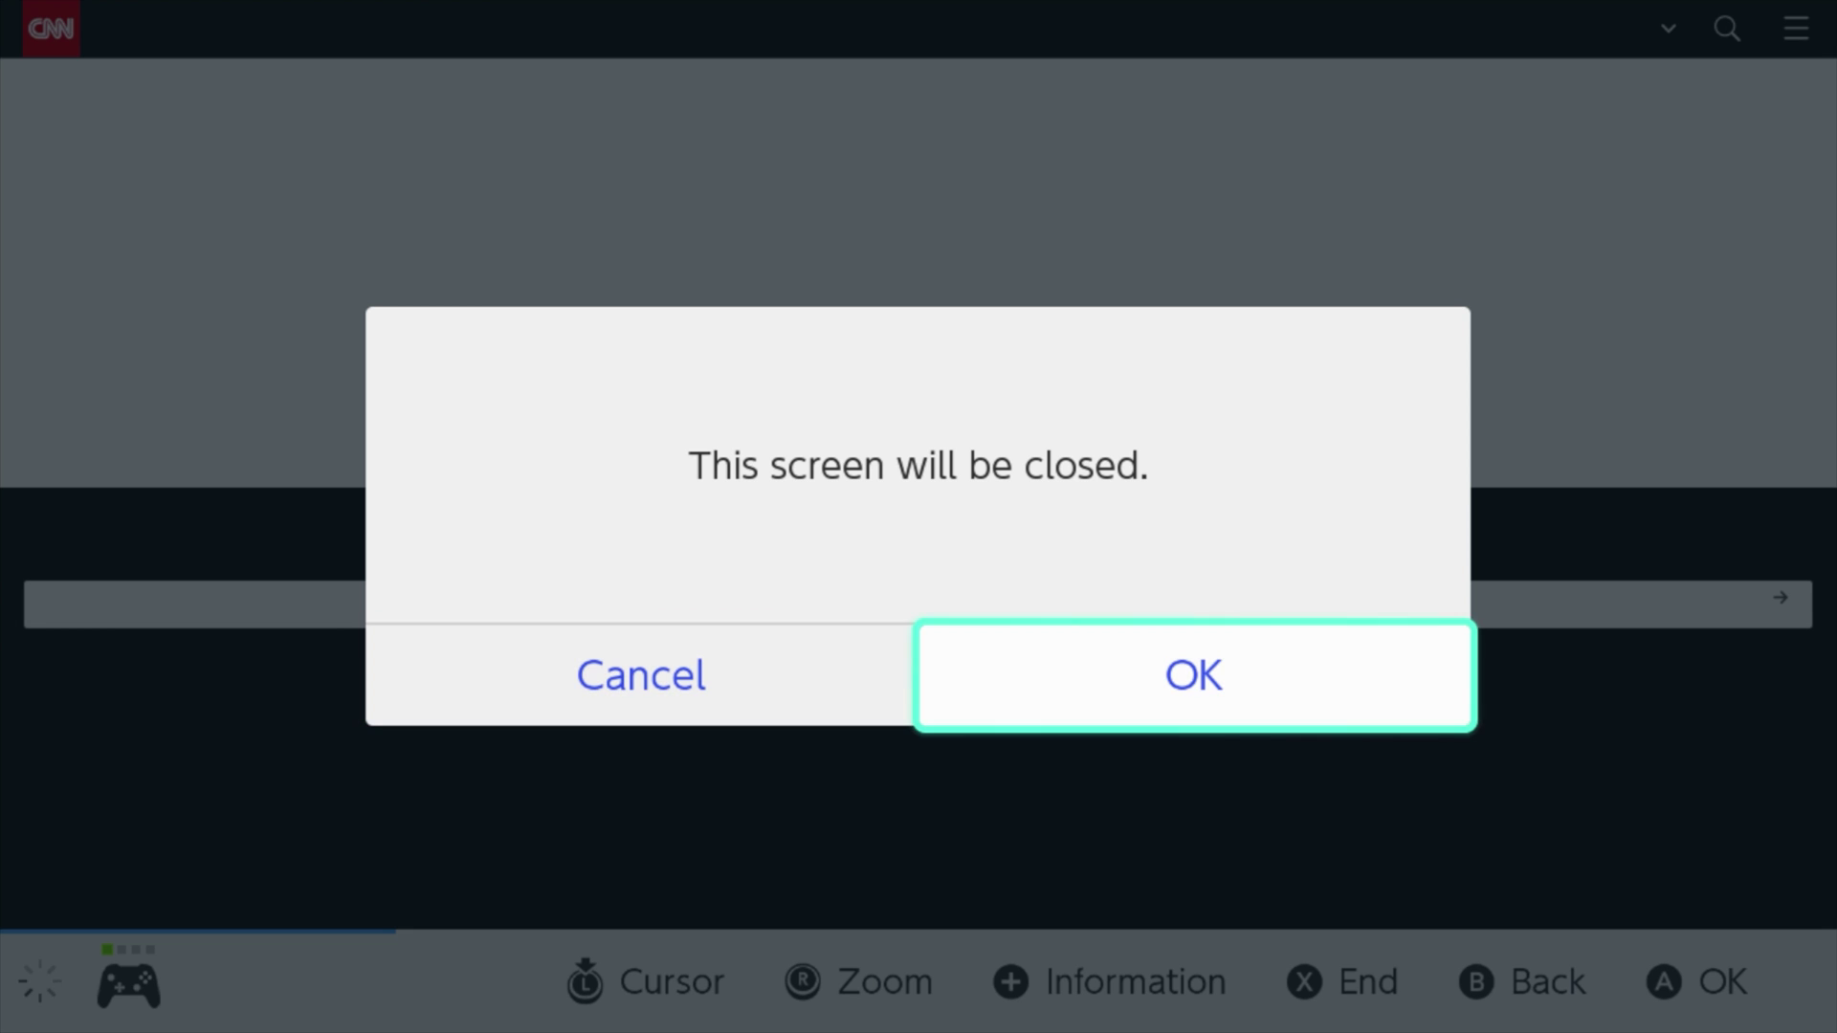
key("Return")
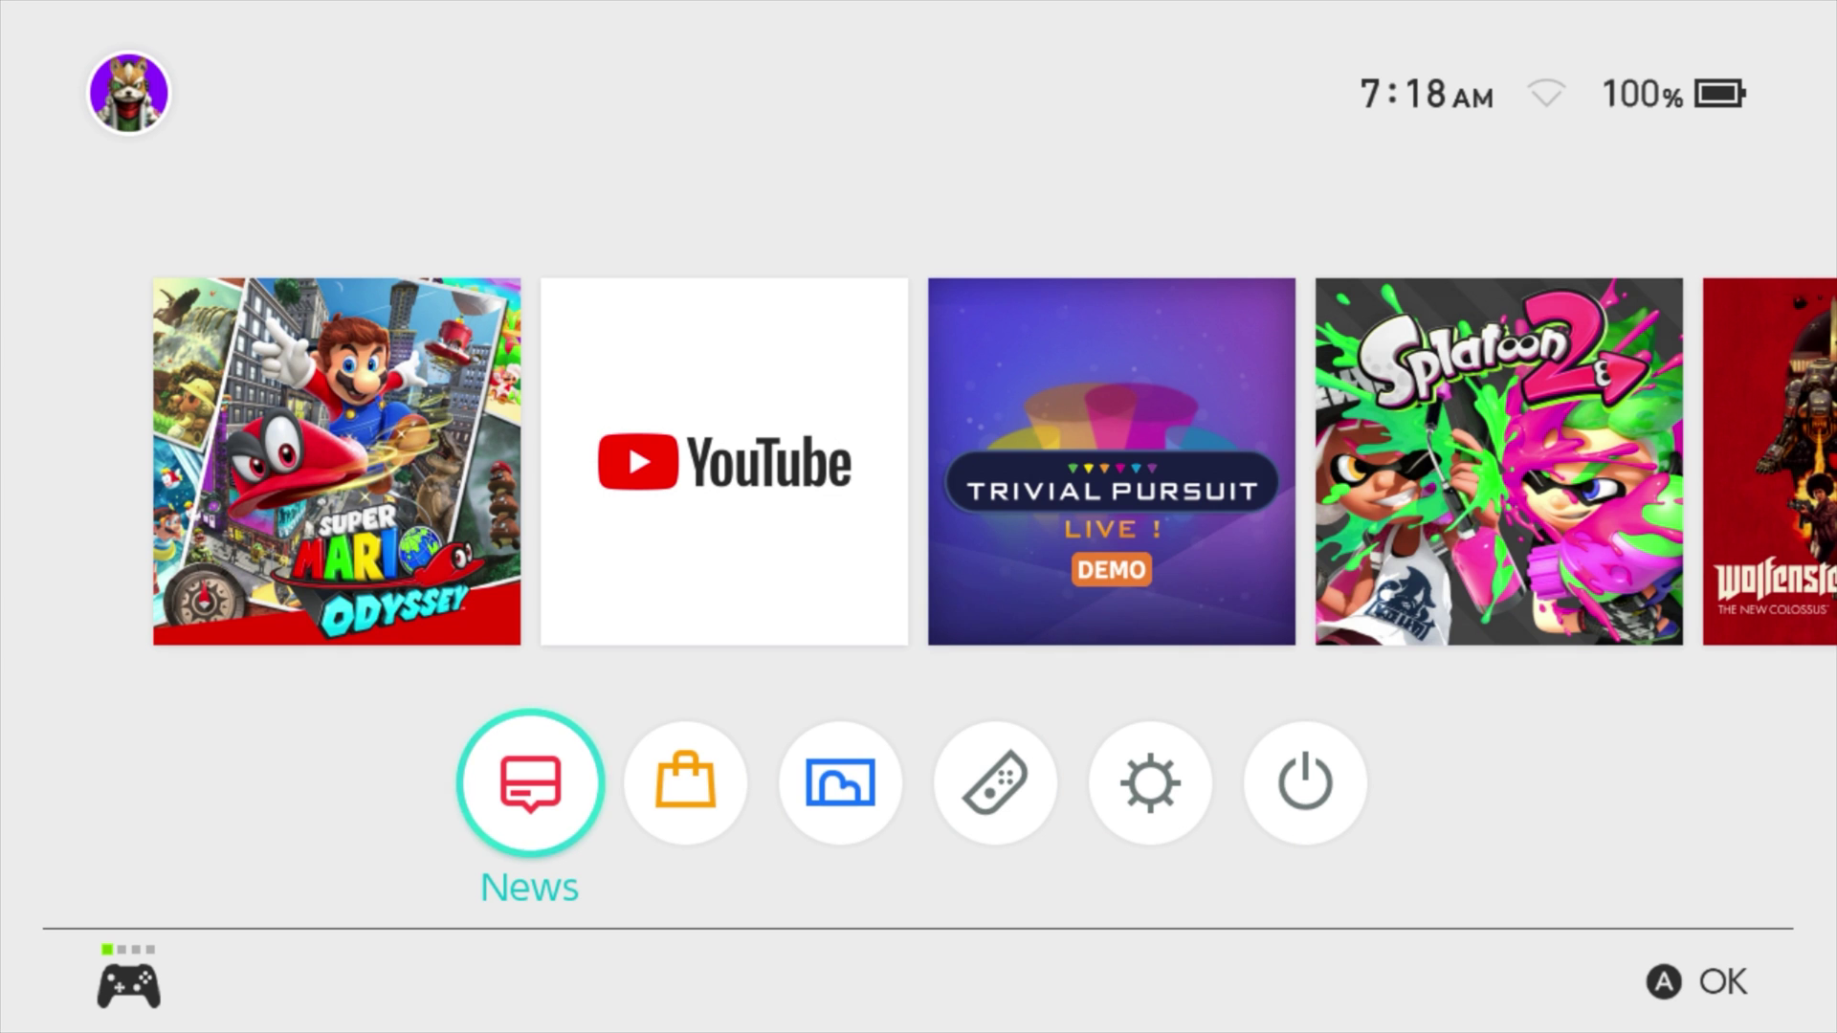
Step: Reopen the SwitchBru DNS page through News and continue to Google's image search
key("Return")
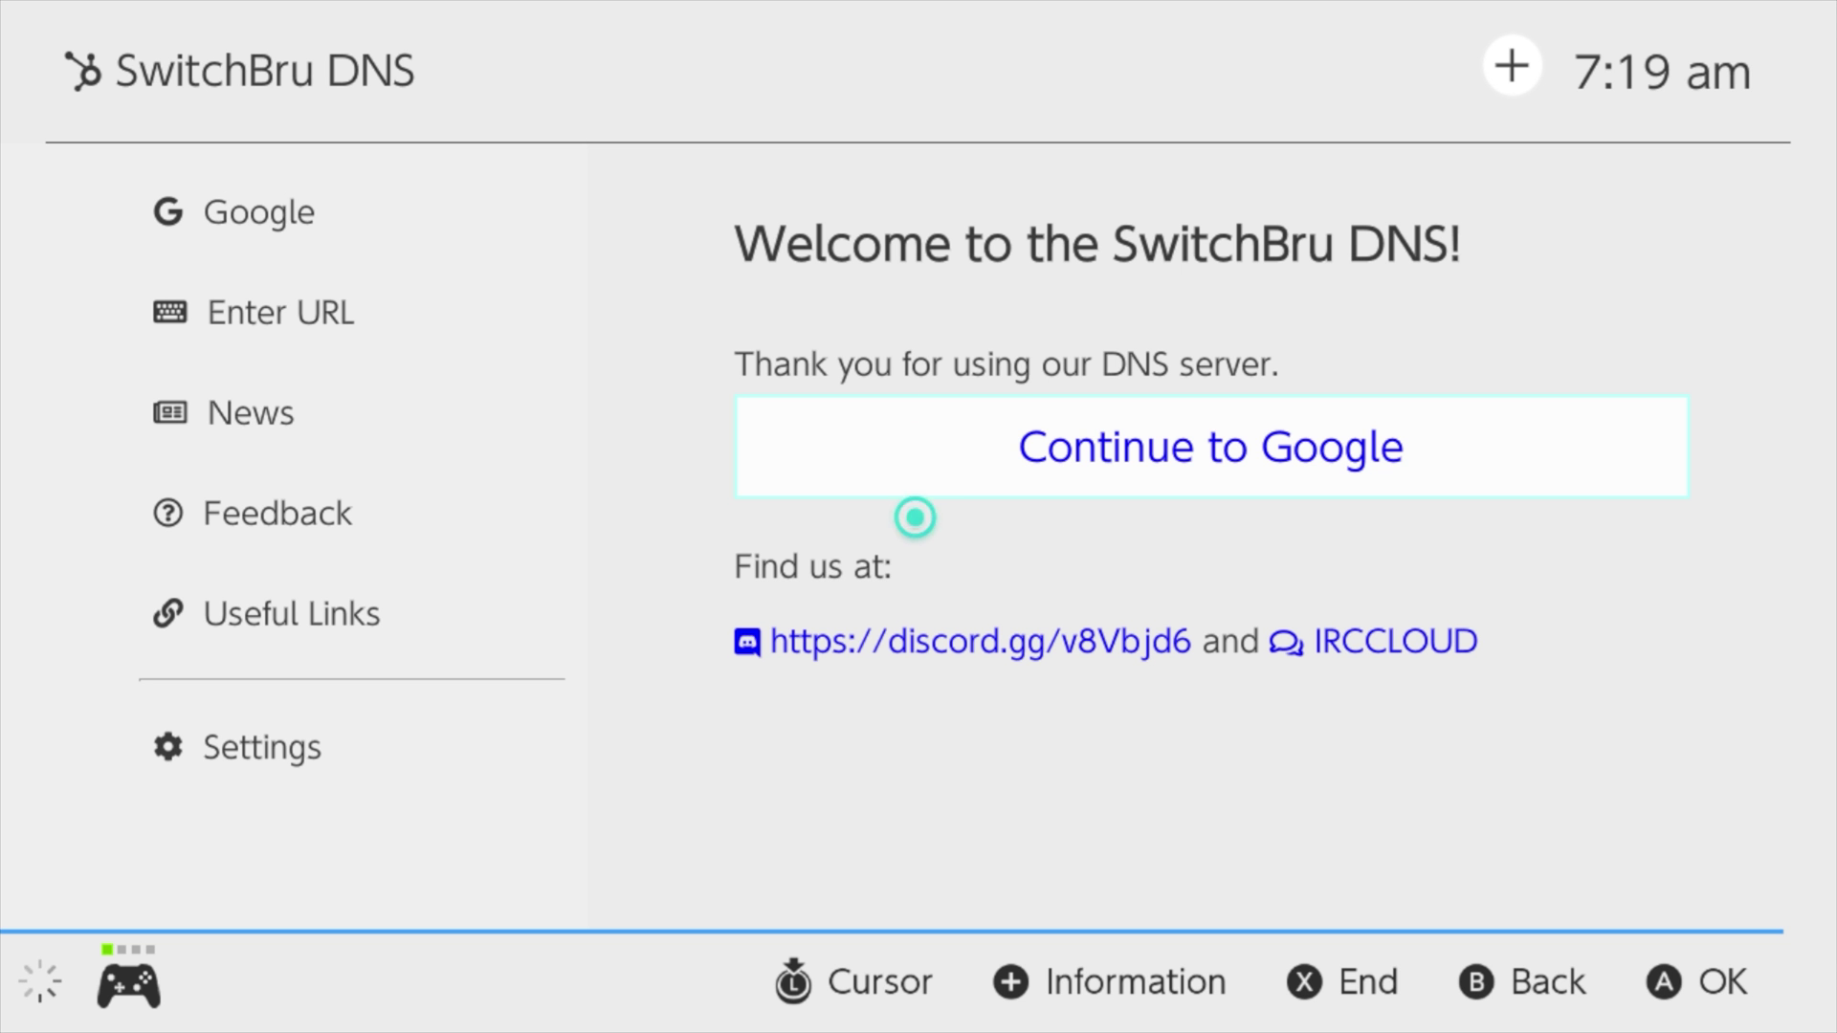
left_click(924, 470)
left_click(928, 464)
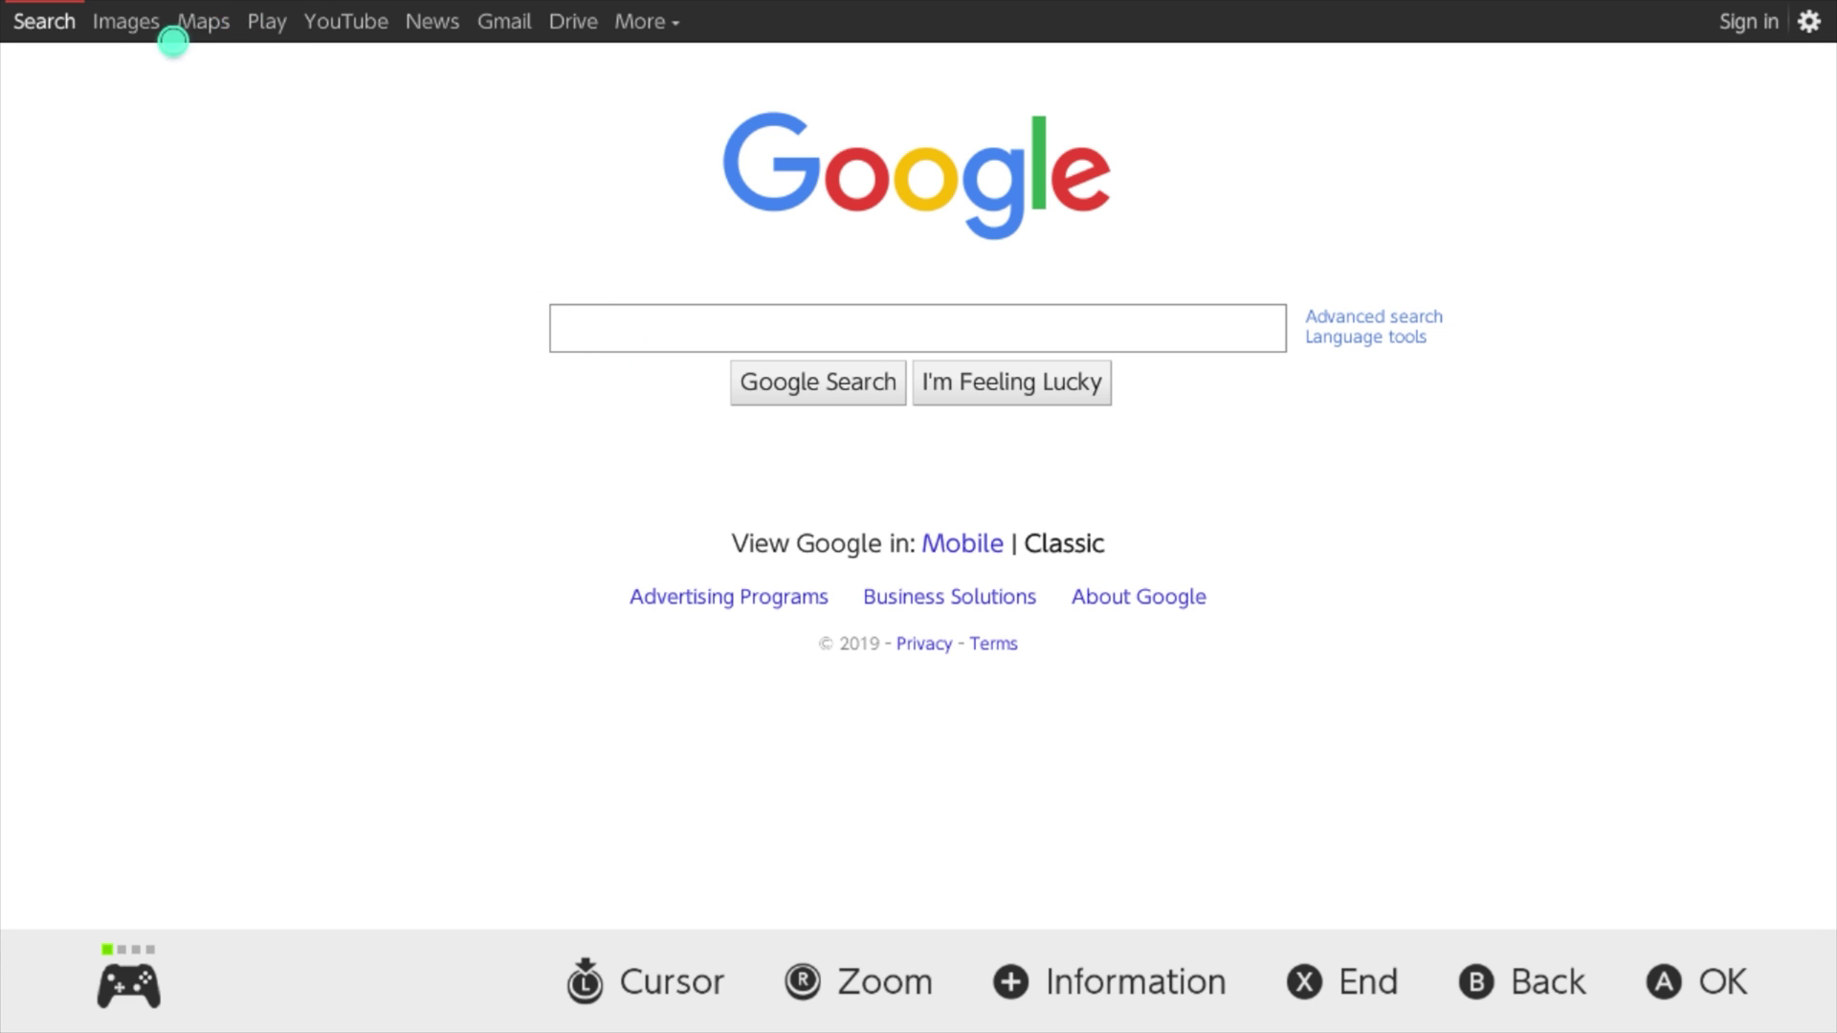
left_click(142, 28)
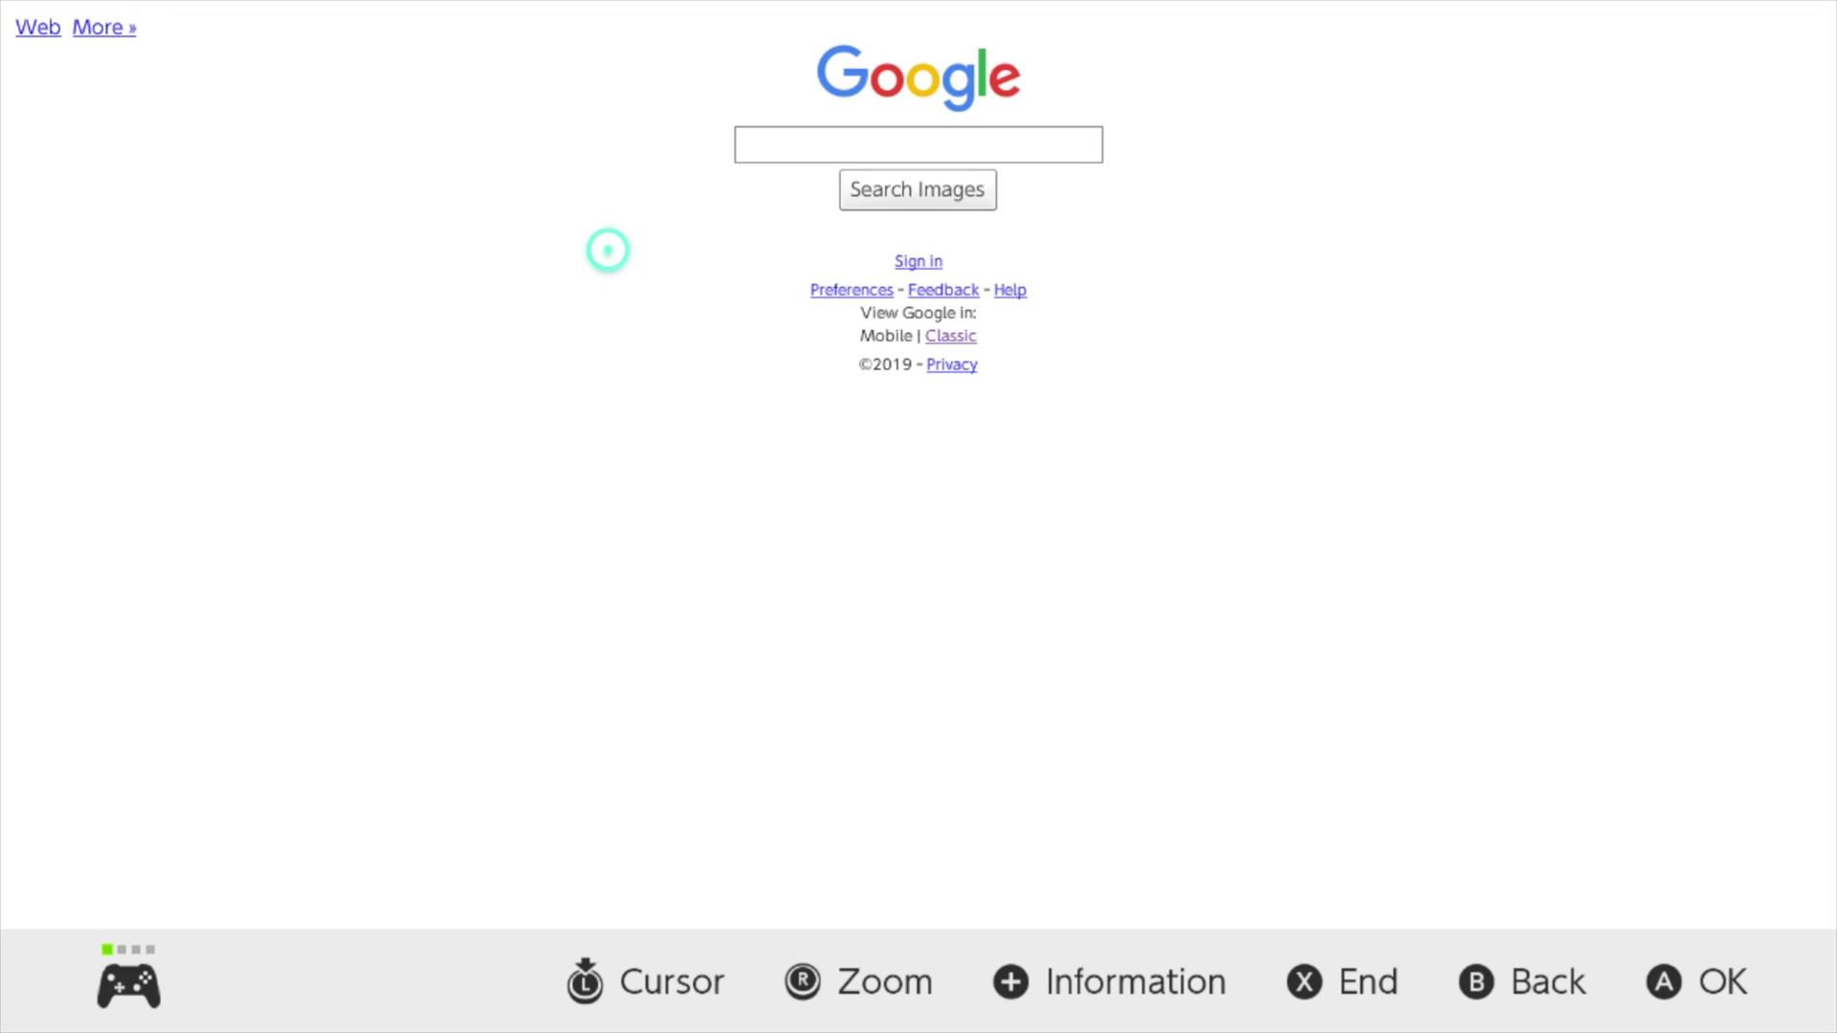
Step: Search Google Images for "dogs" using the on-screen keyboard
left_click(801, 150)
key("Down")
key("Down")
key("Down")
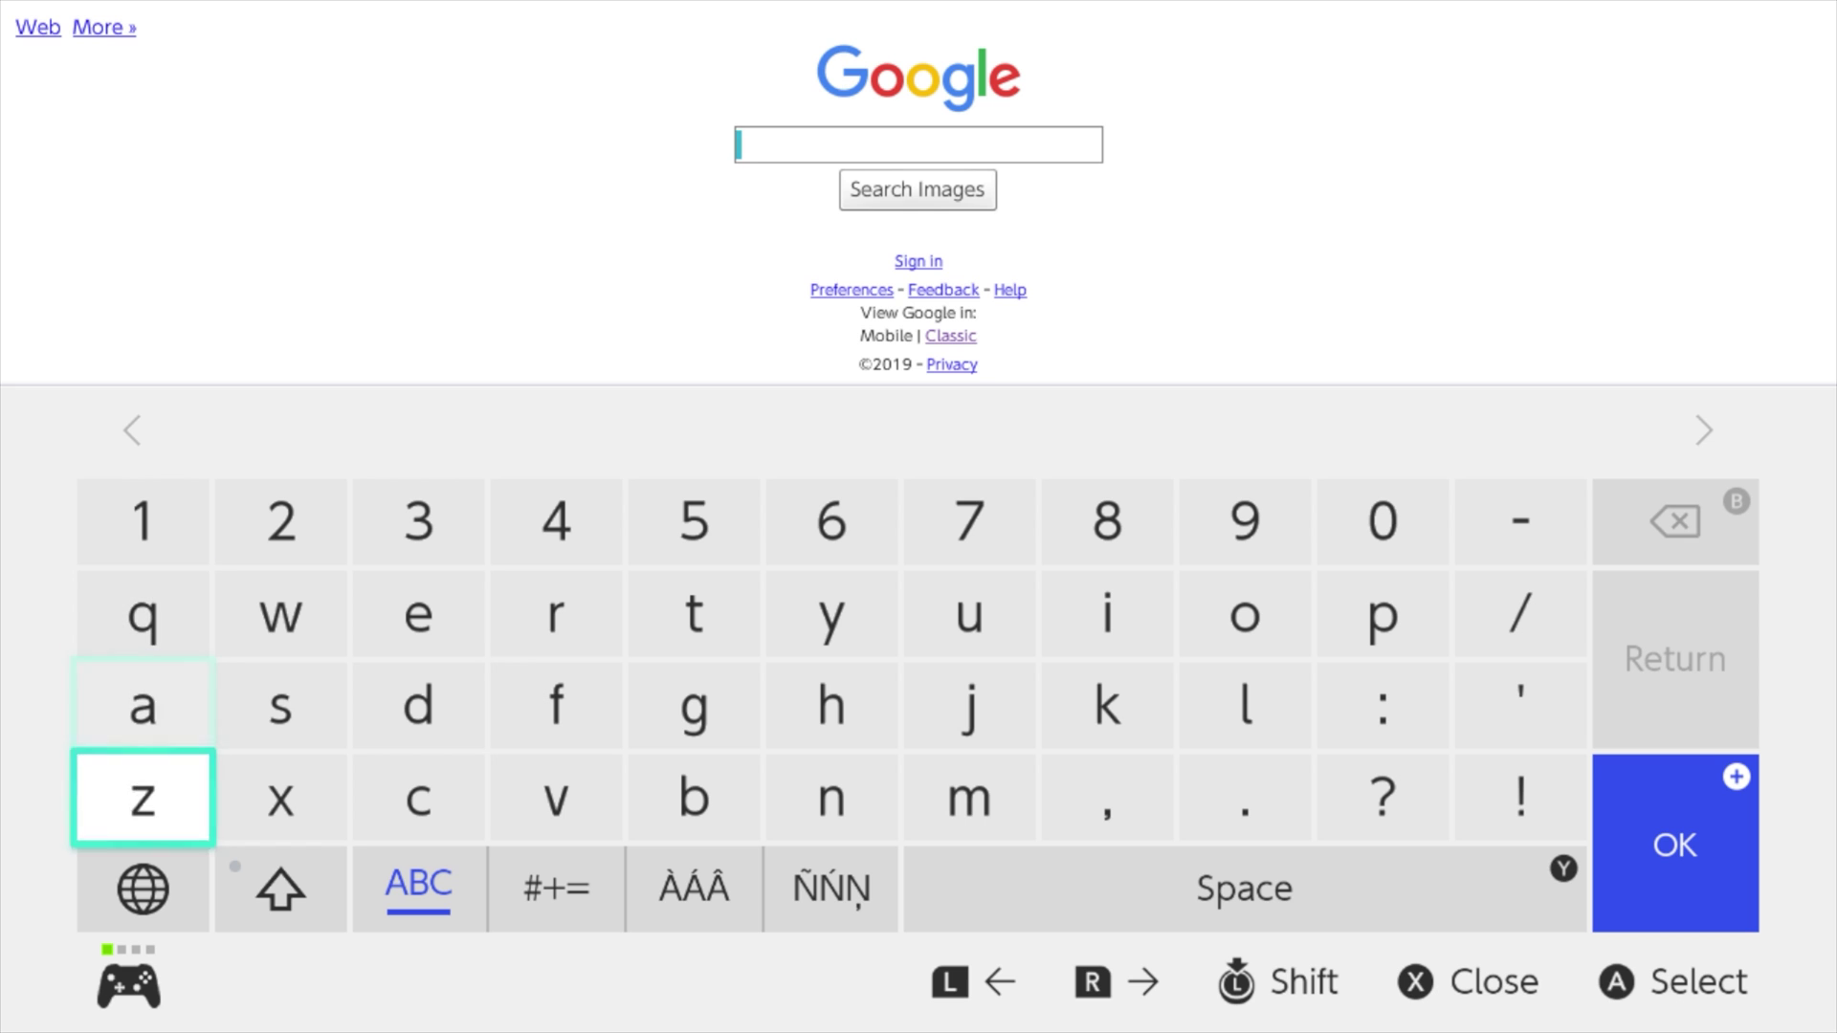
key("Right")
key("Up")
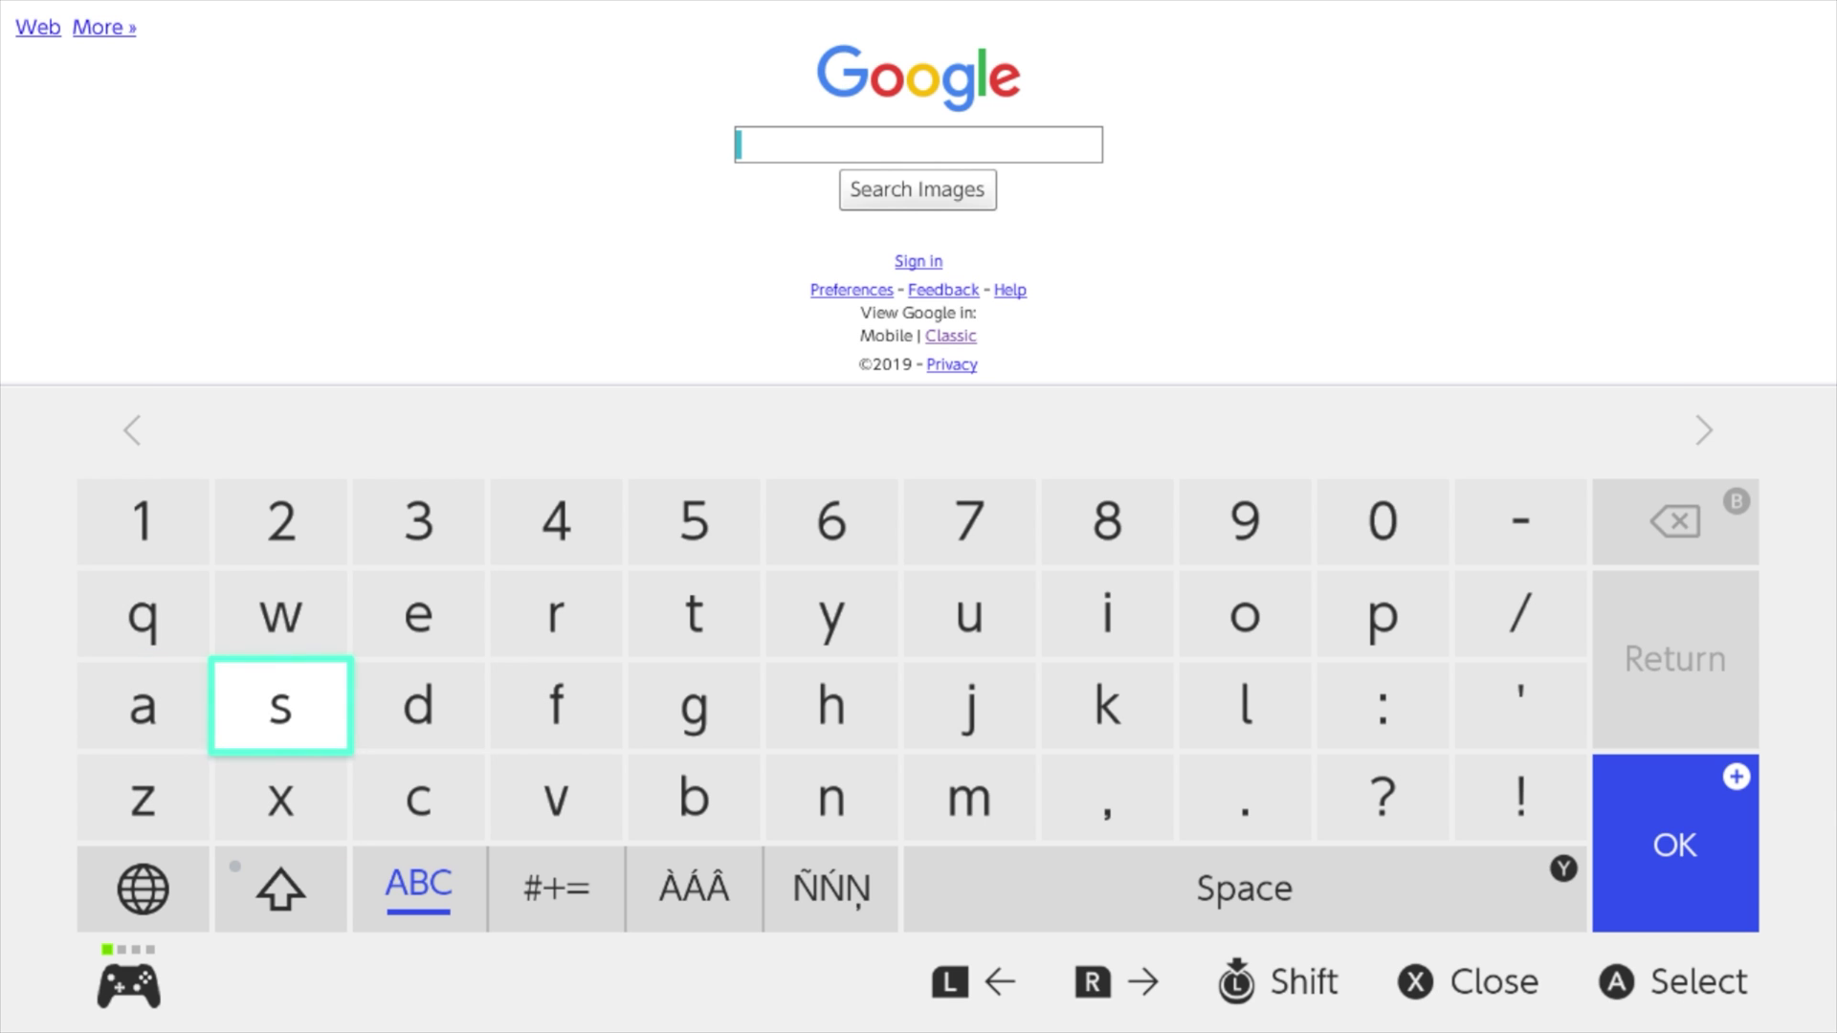
key("Right")
type("d")
key("Right")
key("Right")
key("Right")
key("Right")
key("Right")
key("Right")
key("Right")
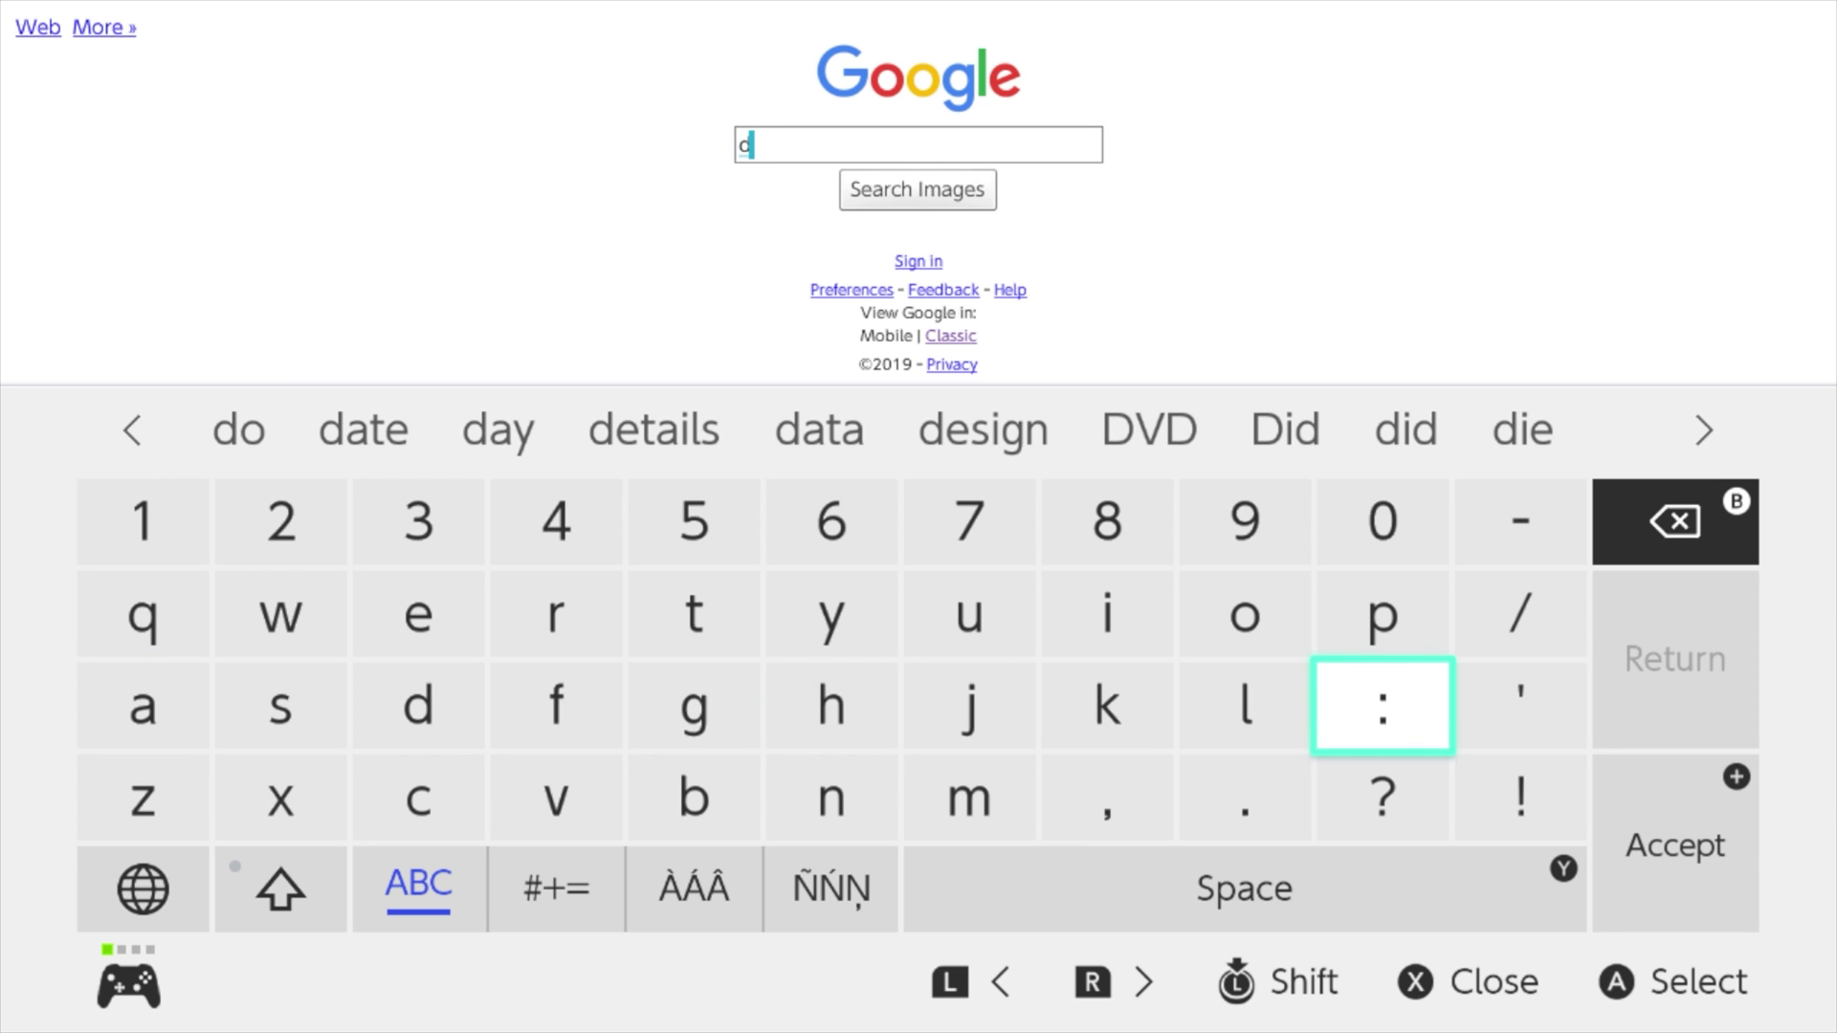
key("Left")
key("Up")
type("o")
key("Left")
key("Left")
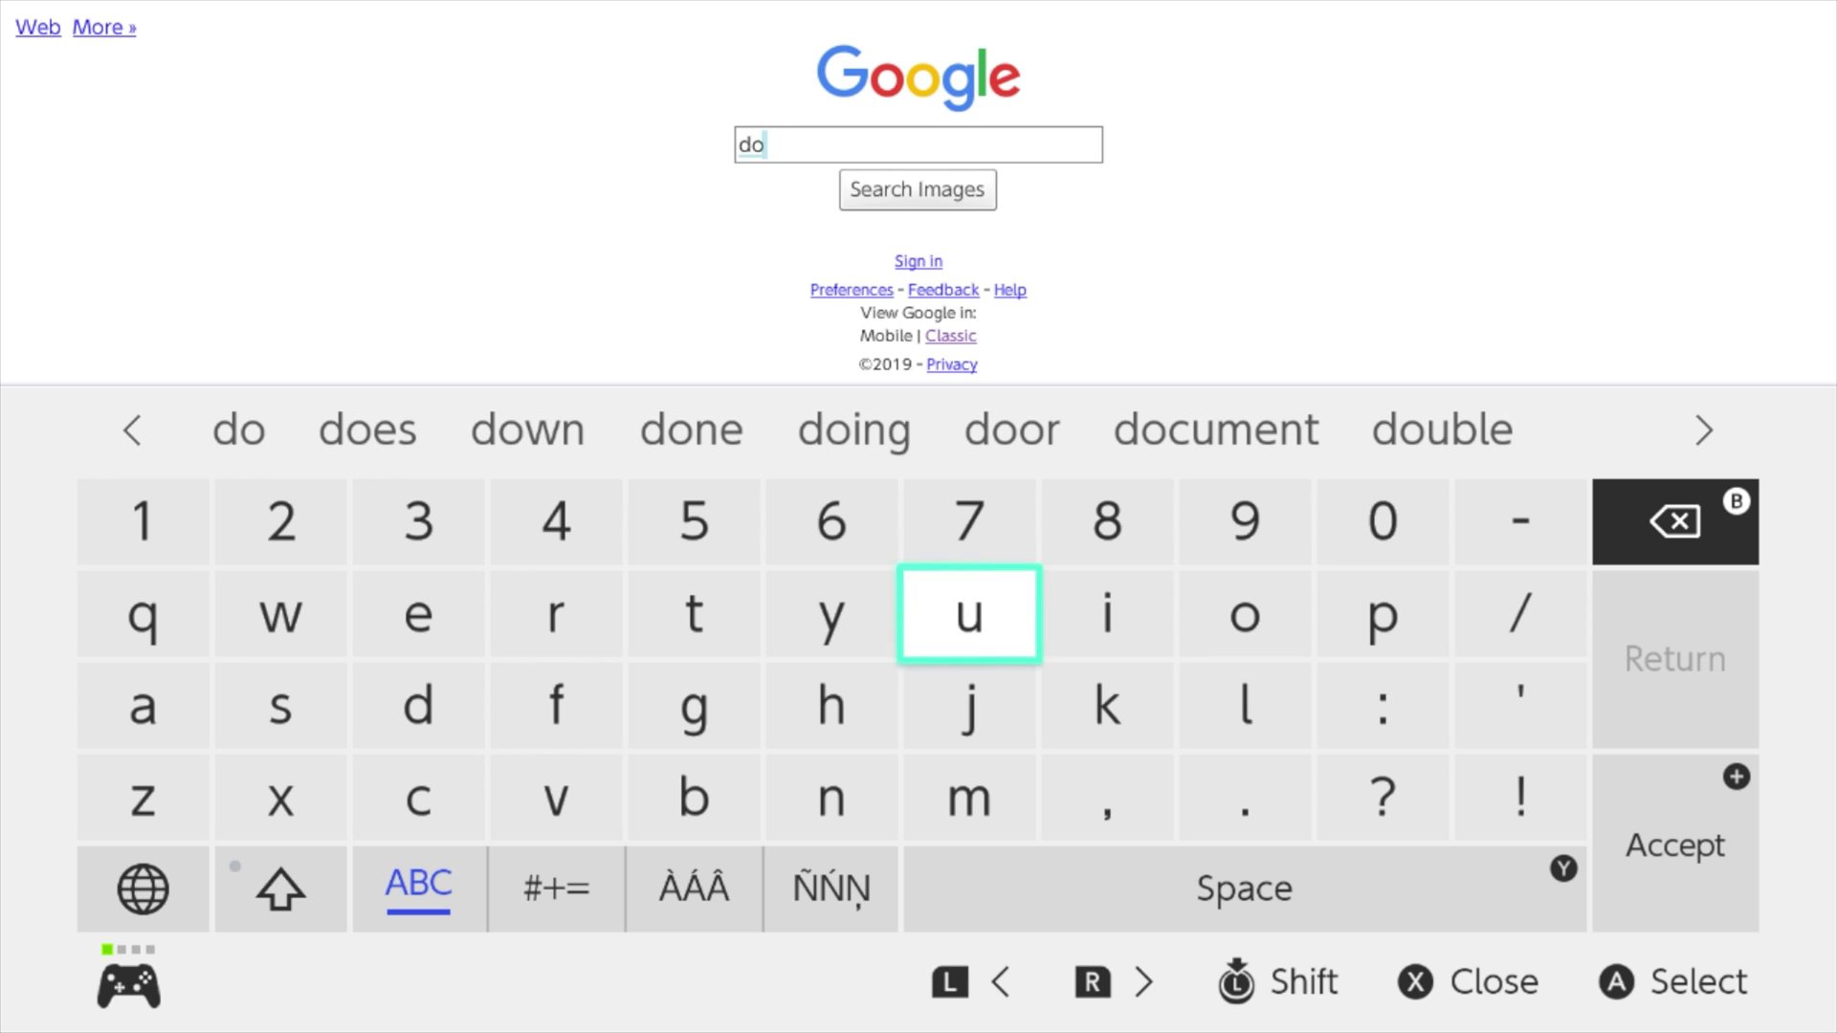
key("Left")
key("Left")
key("Down")
type("g")
key("Left")
key("Left")
key("Left")
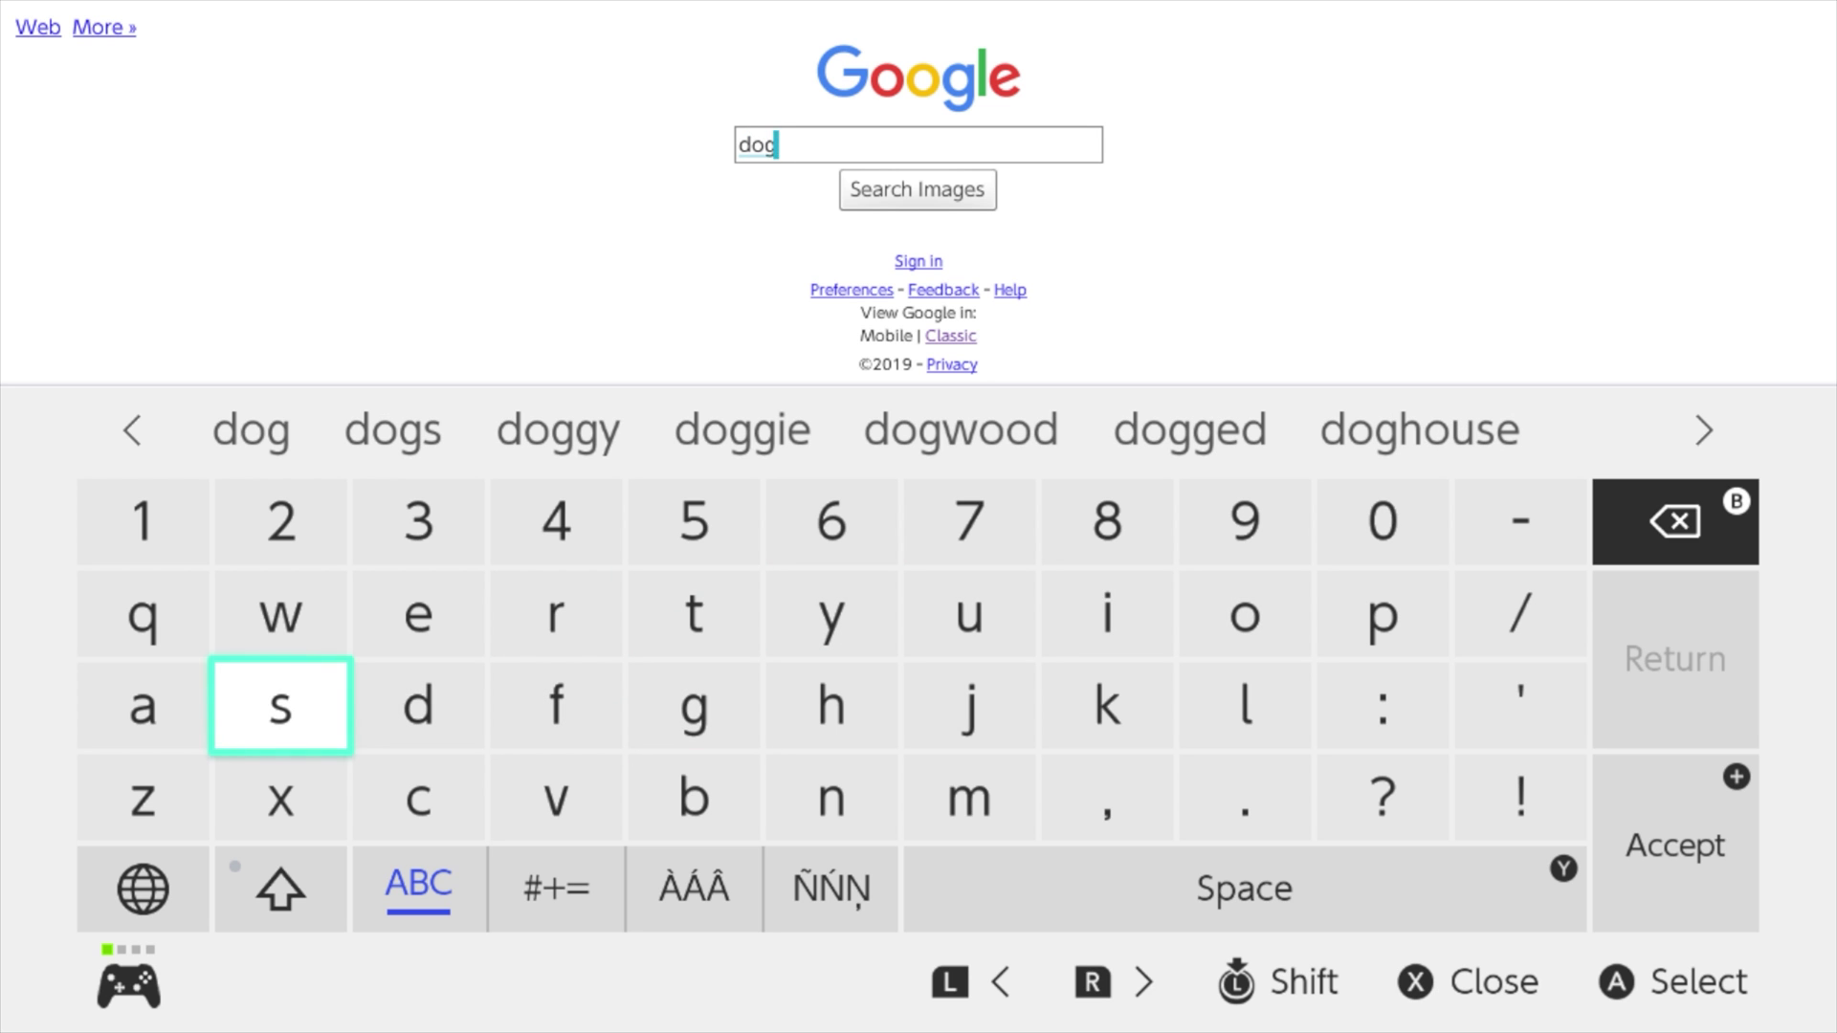
type("s")
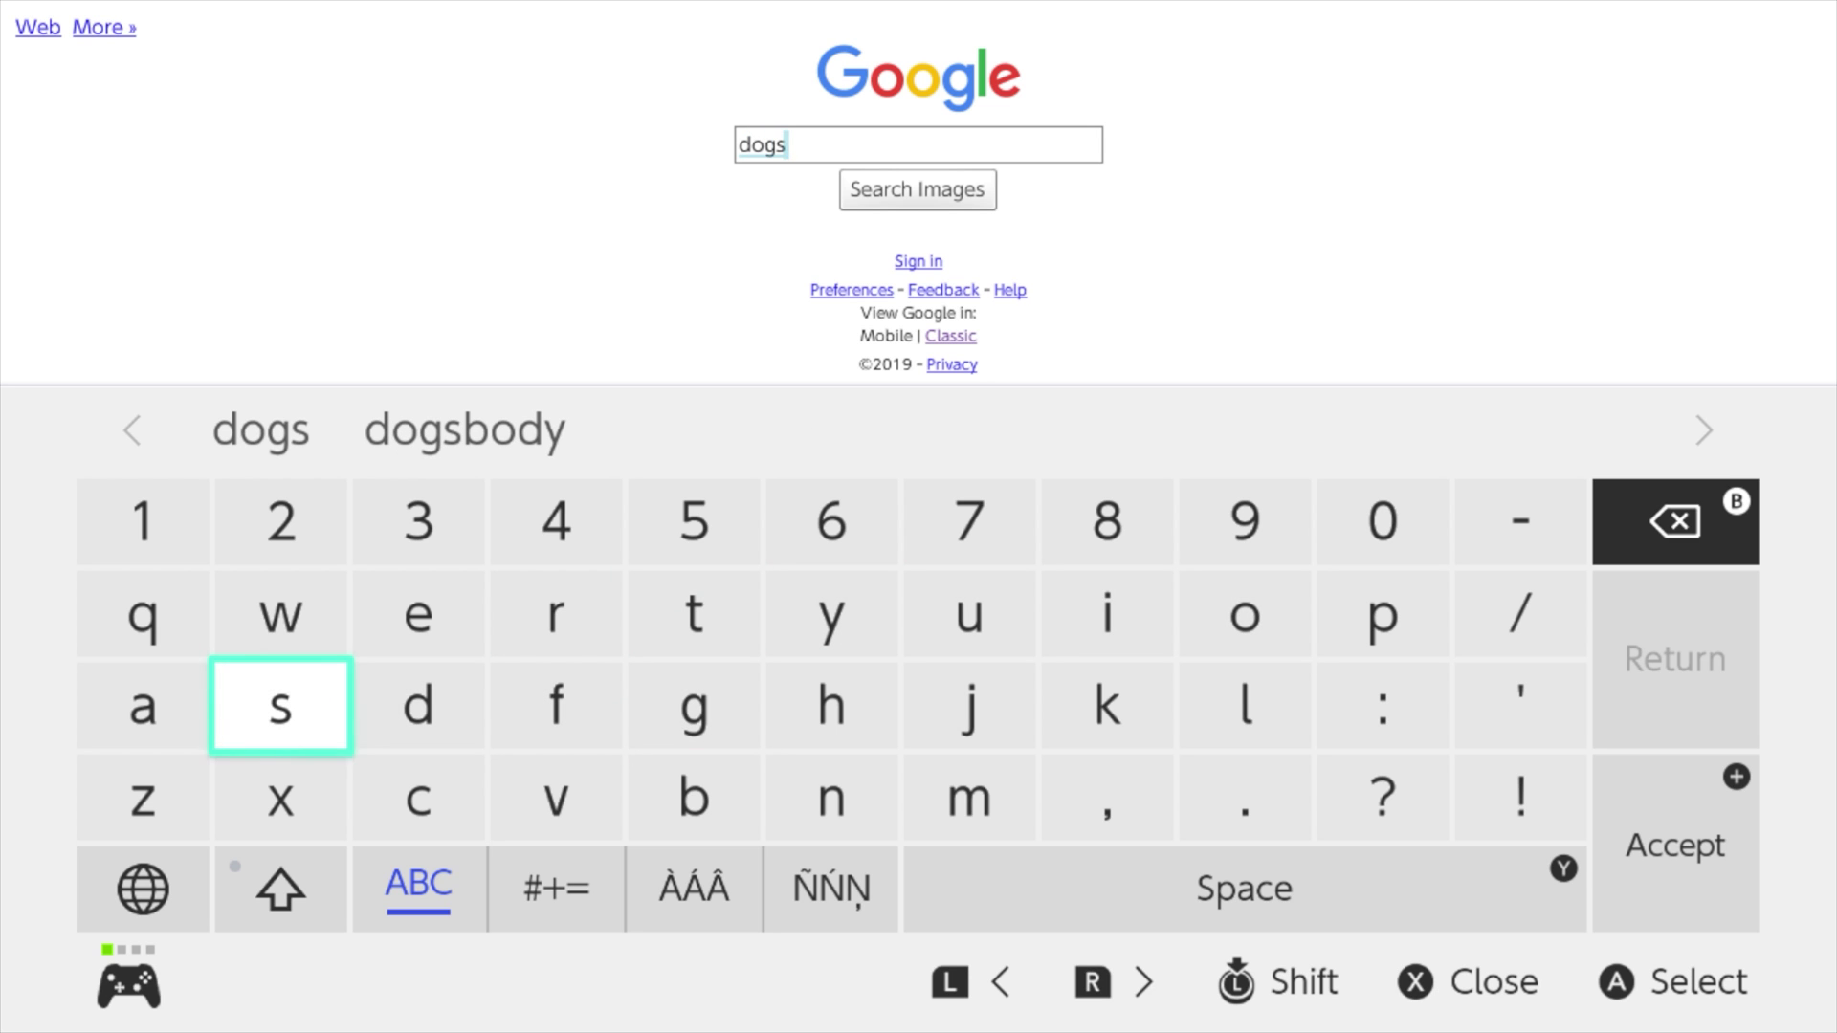
key("Return")
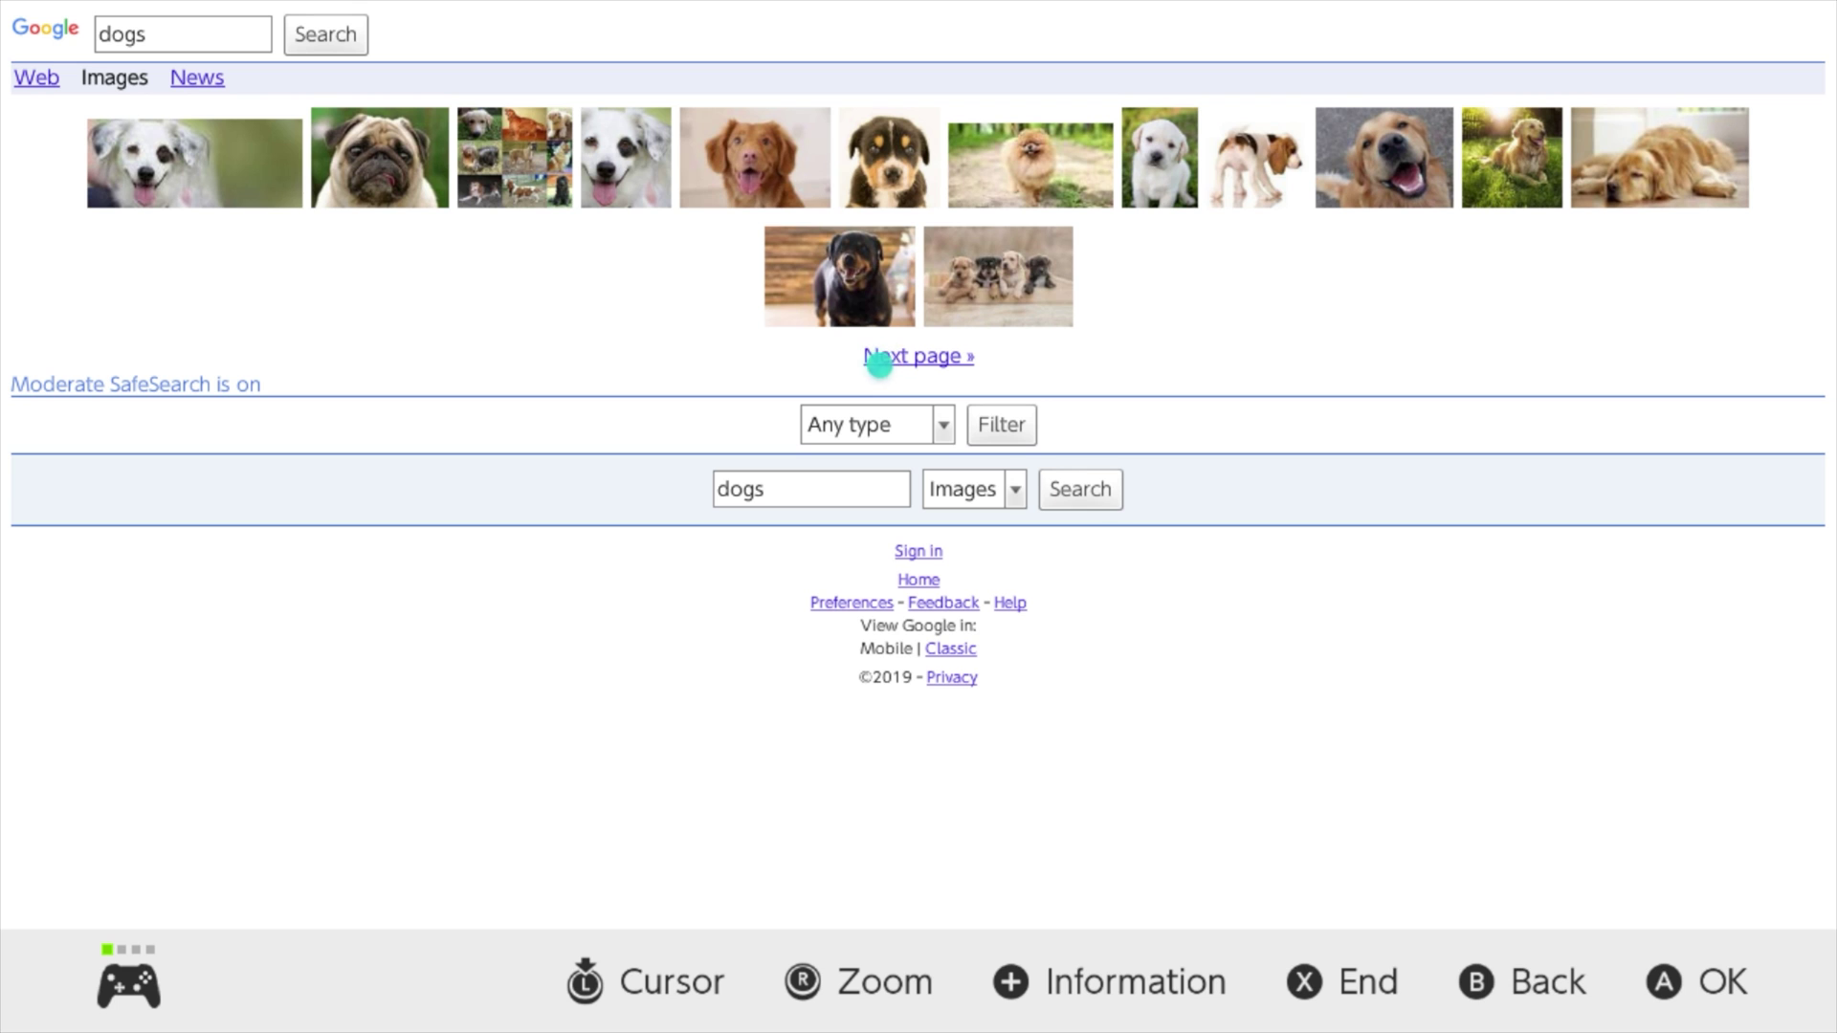
Step: Go to the second page of dog image results and open the golden puppy picture from santansun.com at full size
left_click(897, 356)
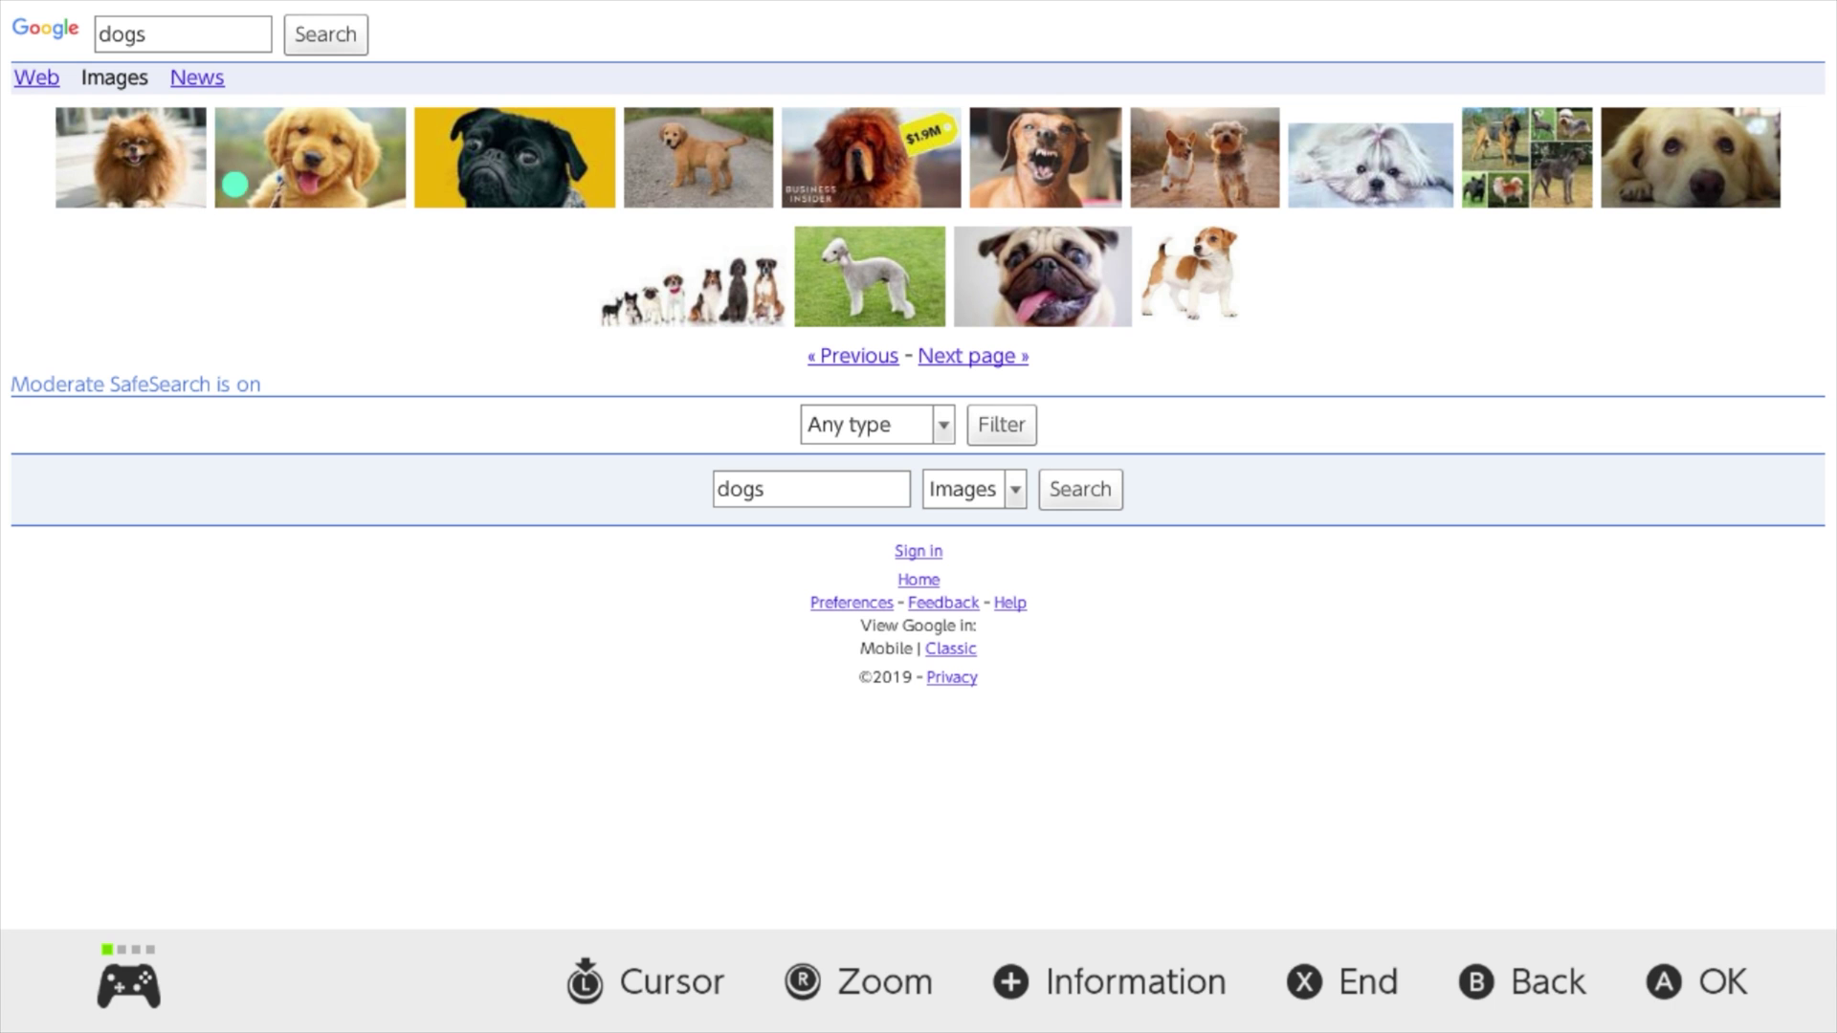
left_click(270, 179)
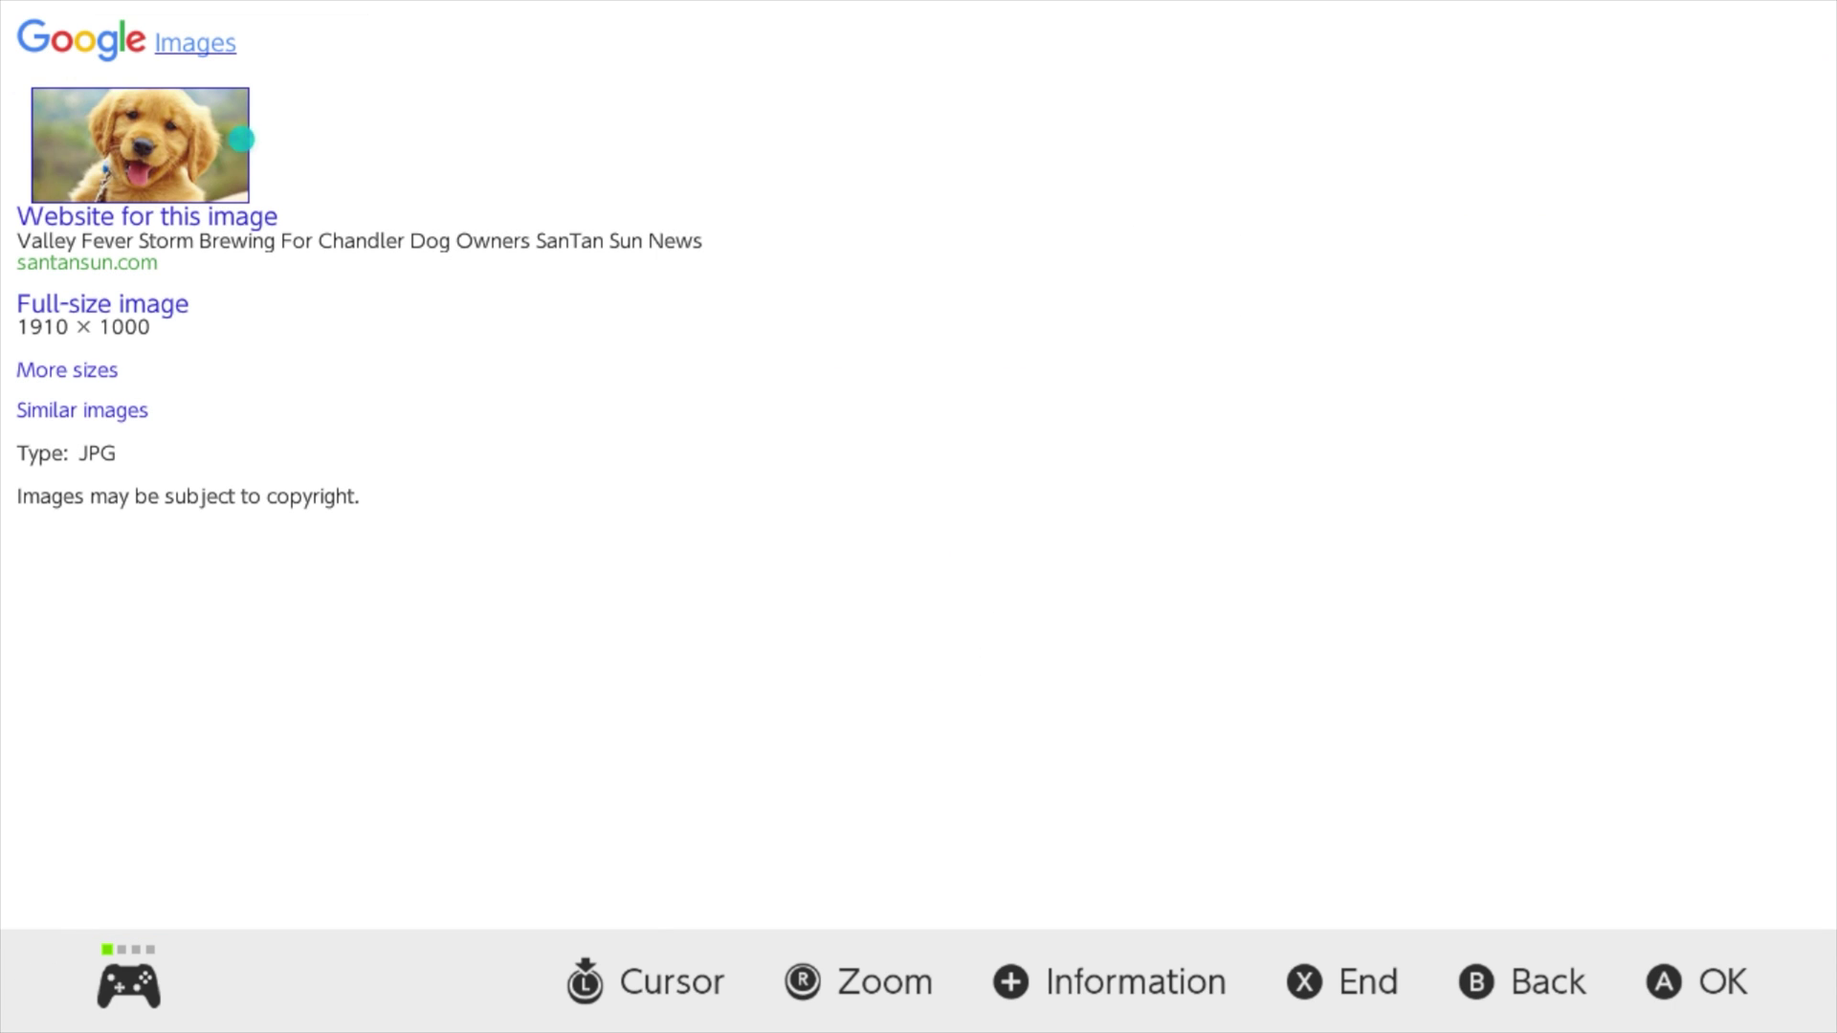
left_click(206, 131)
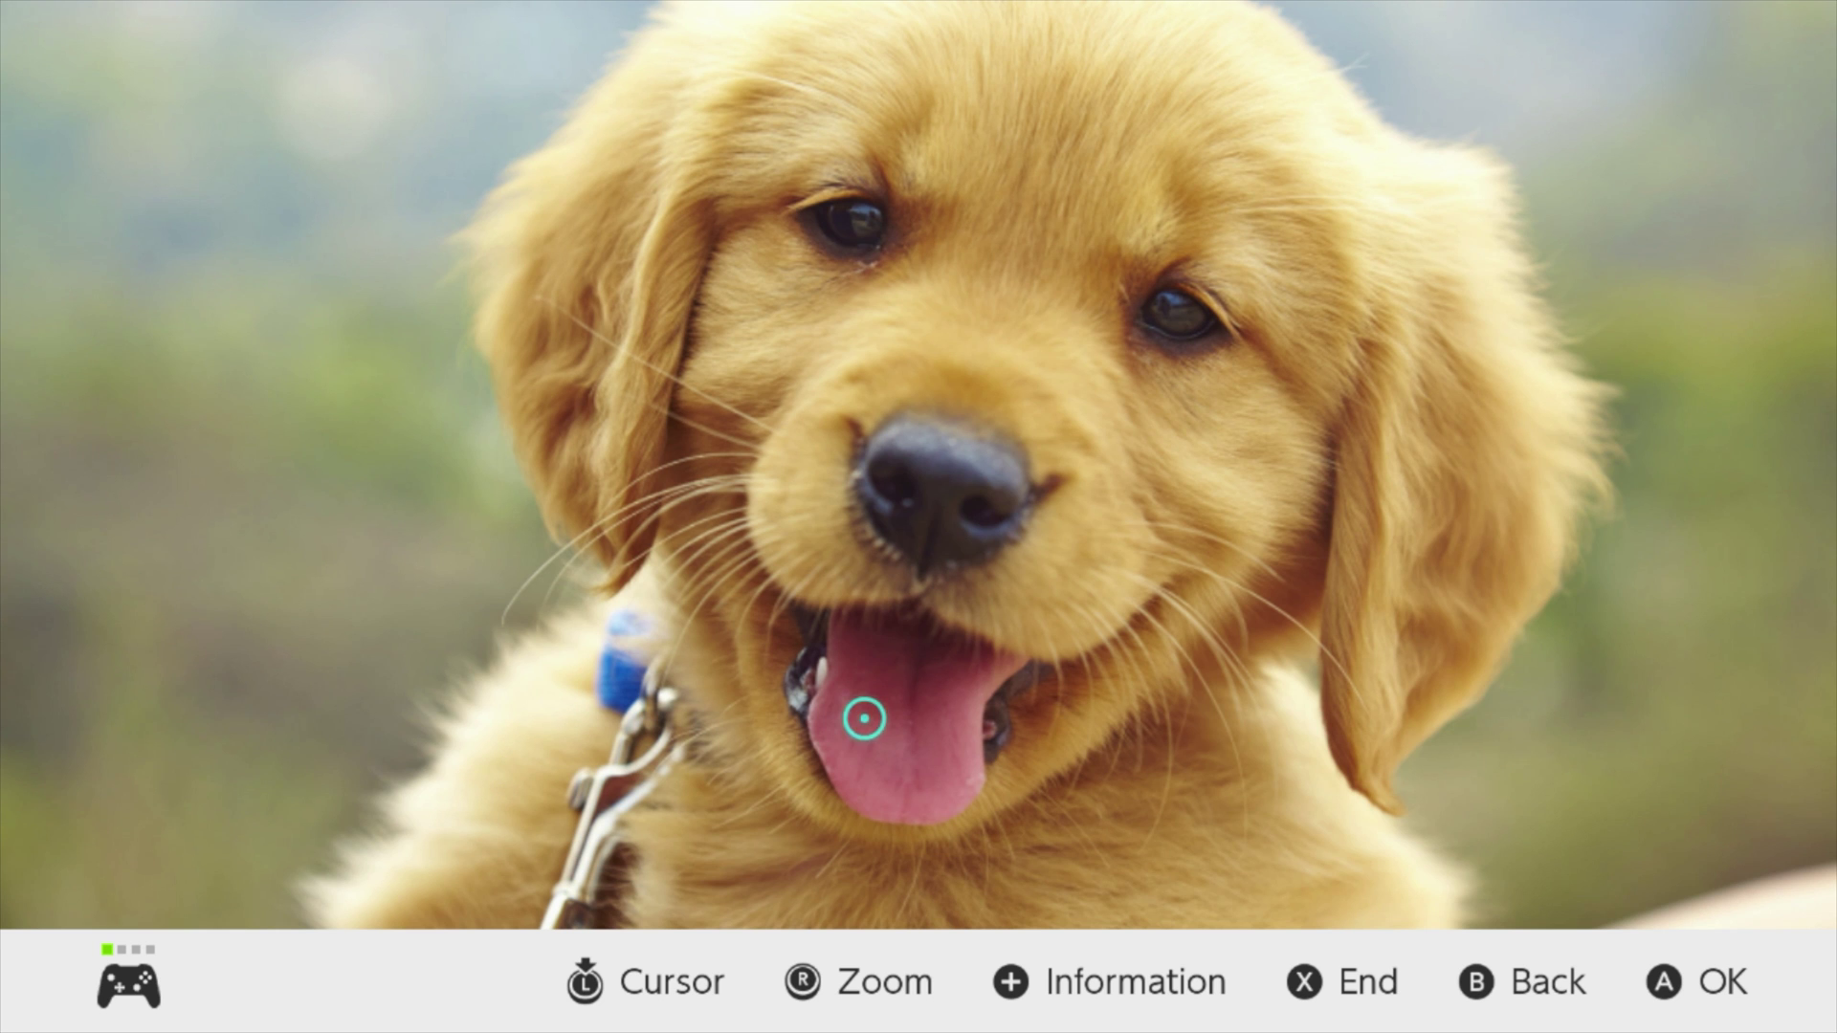
Step: Go back from the full-size puppy picture to the first page of dog image results
key("alt+Left")
key("alt+Left")
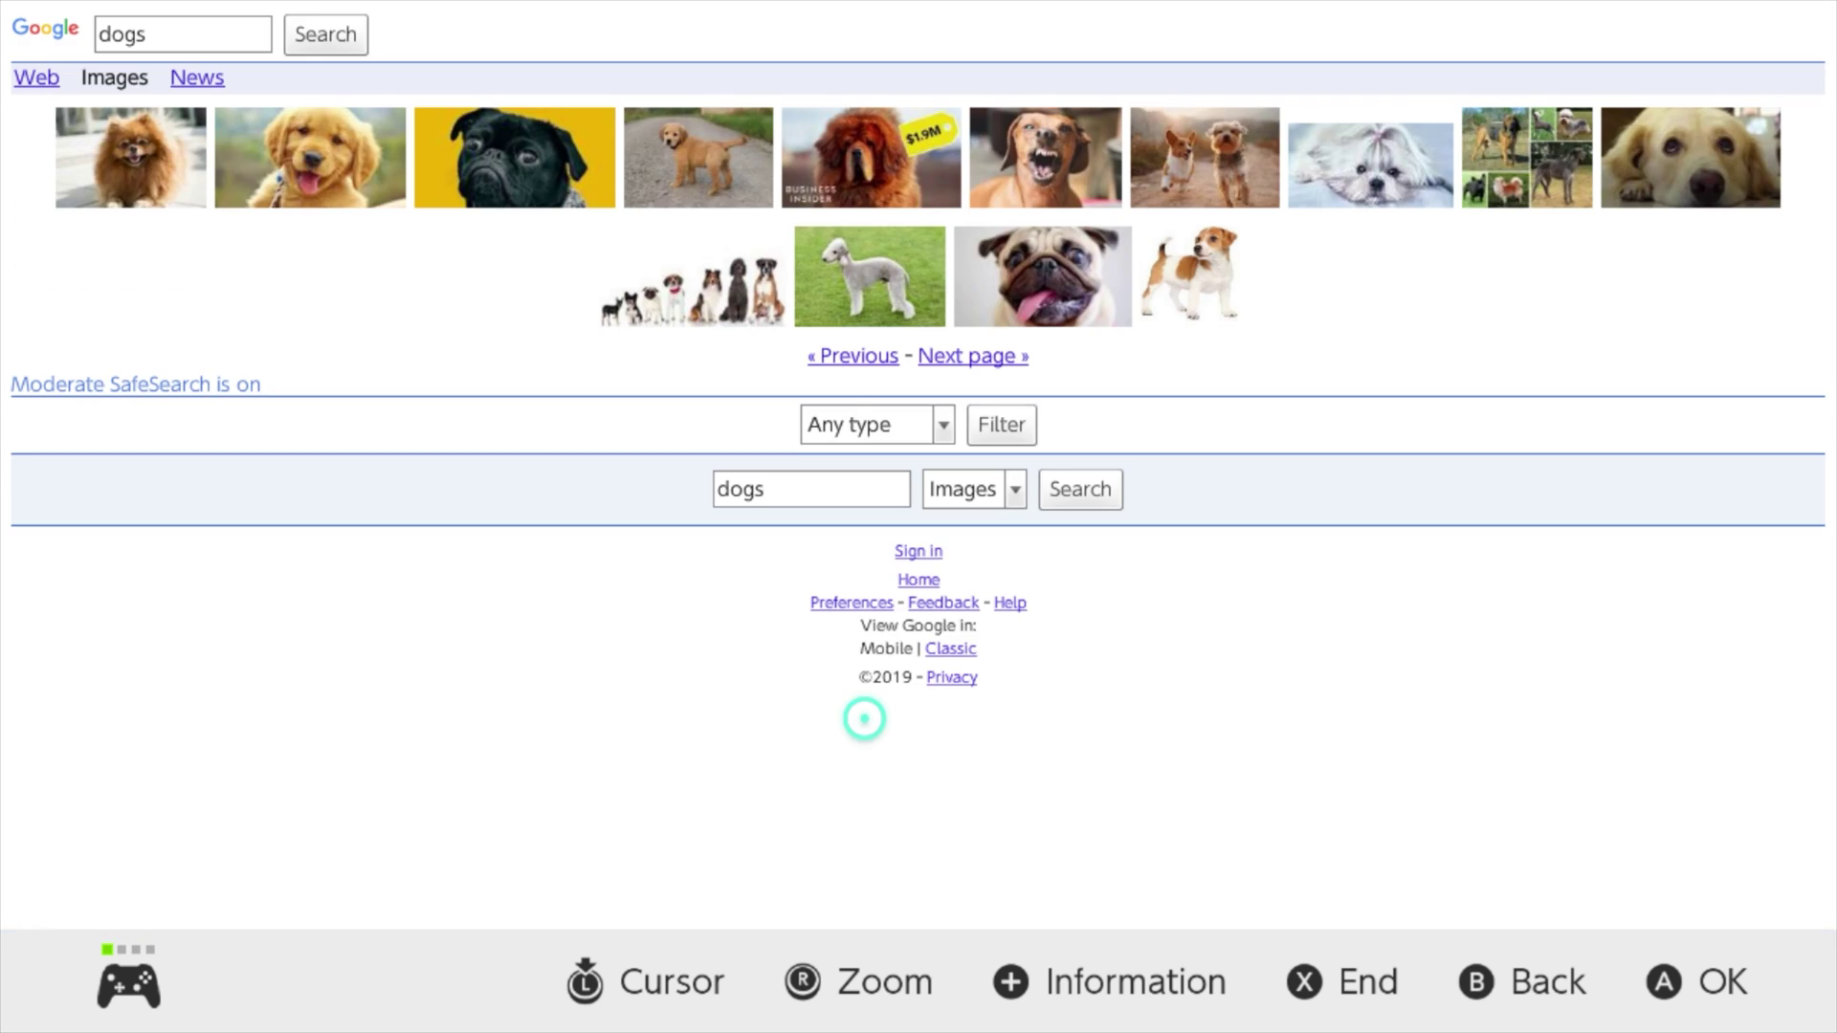
key("alt+Left")
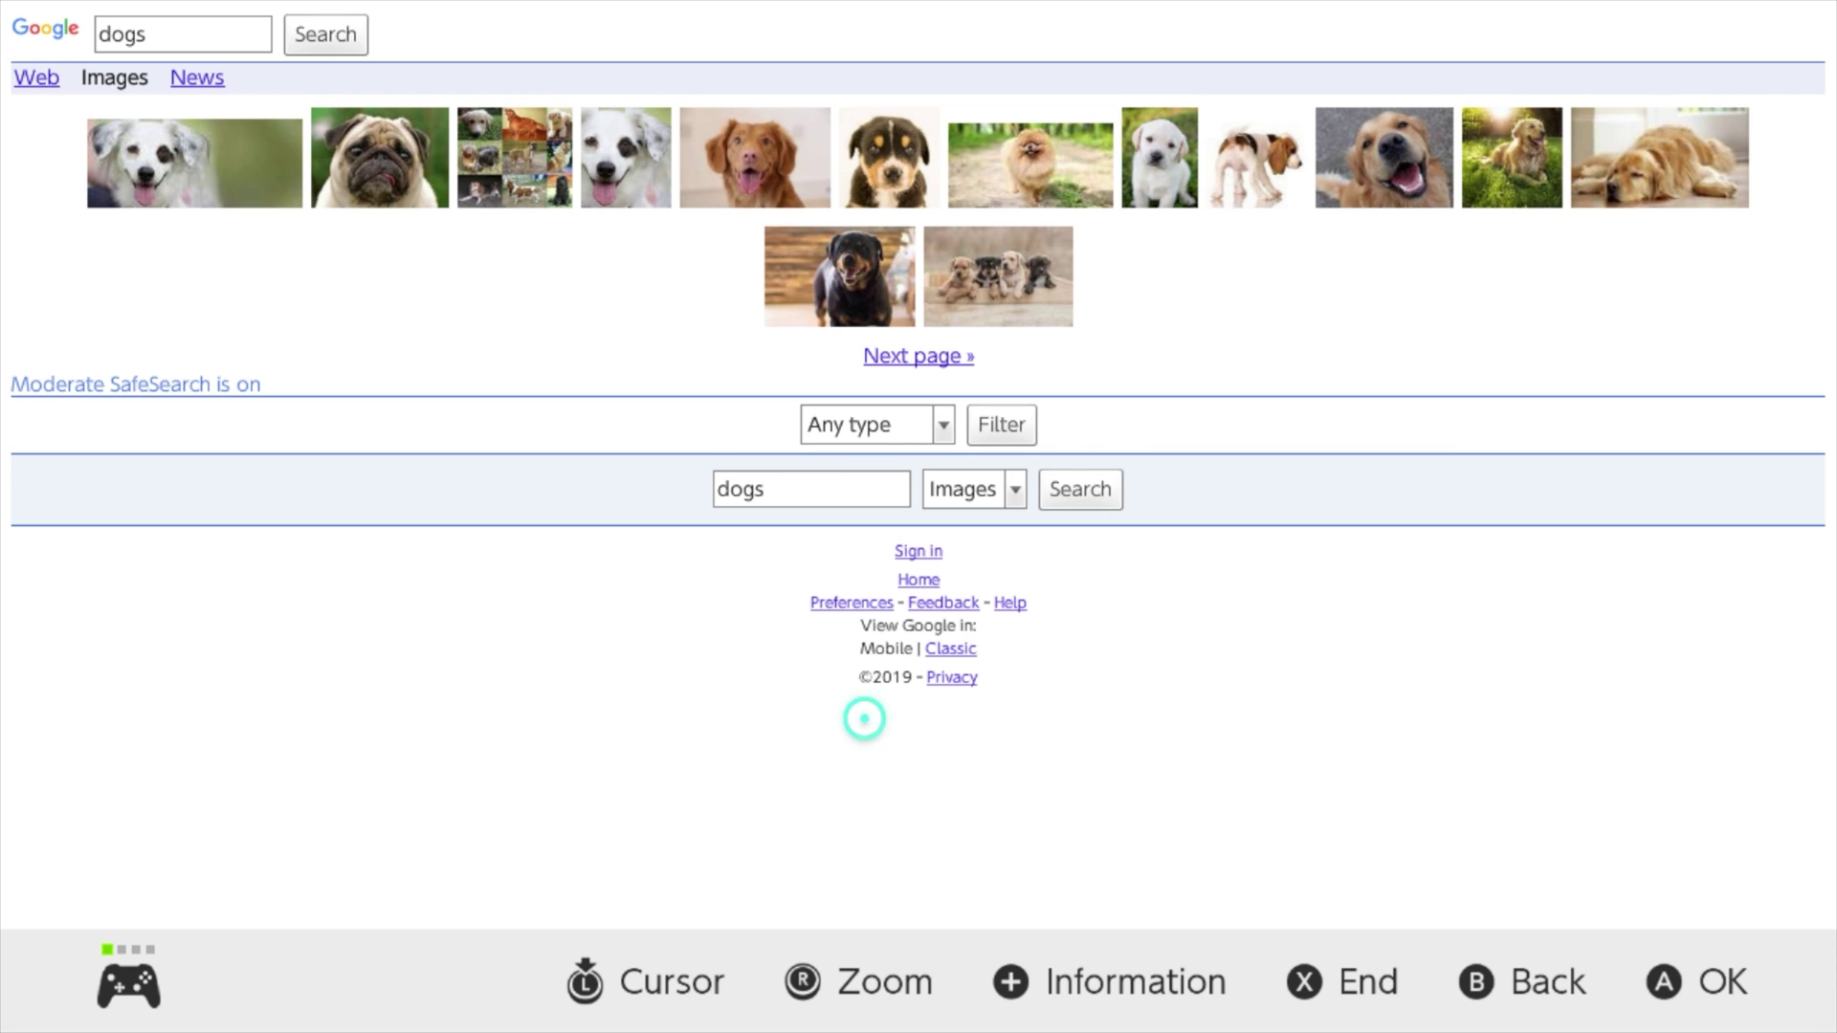
Step: Close the browser and leave News to return to the HOME Menu
key("Escape")
key("Right")
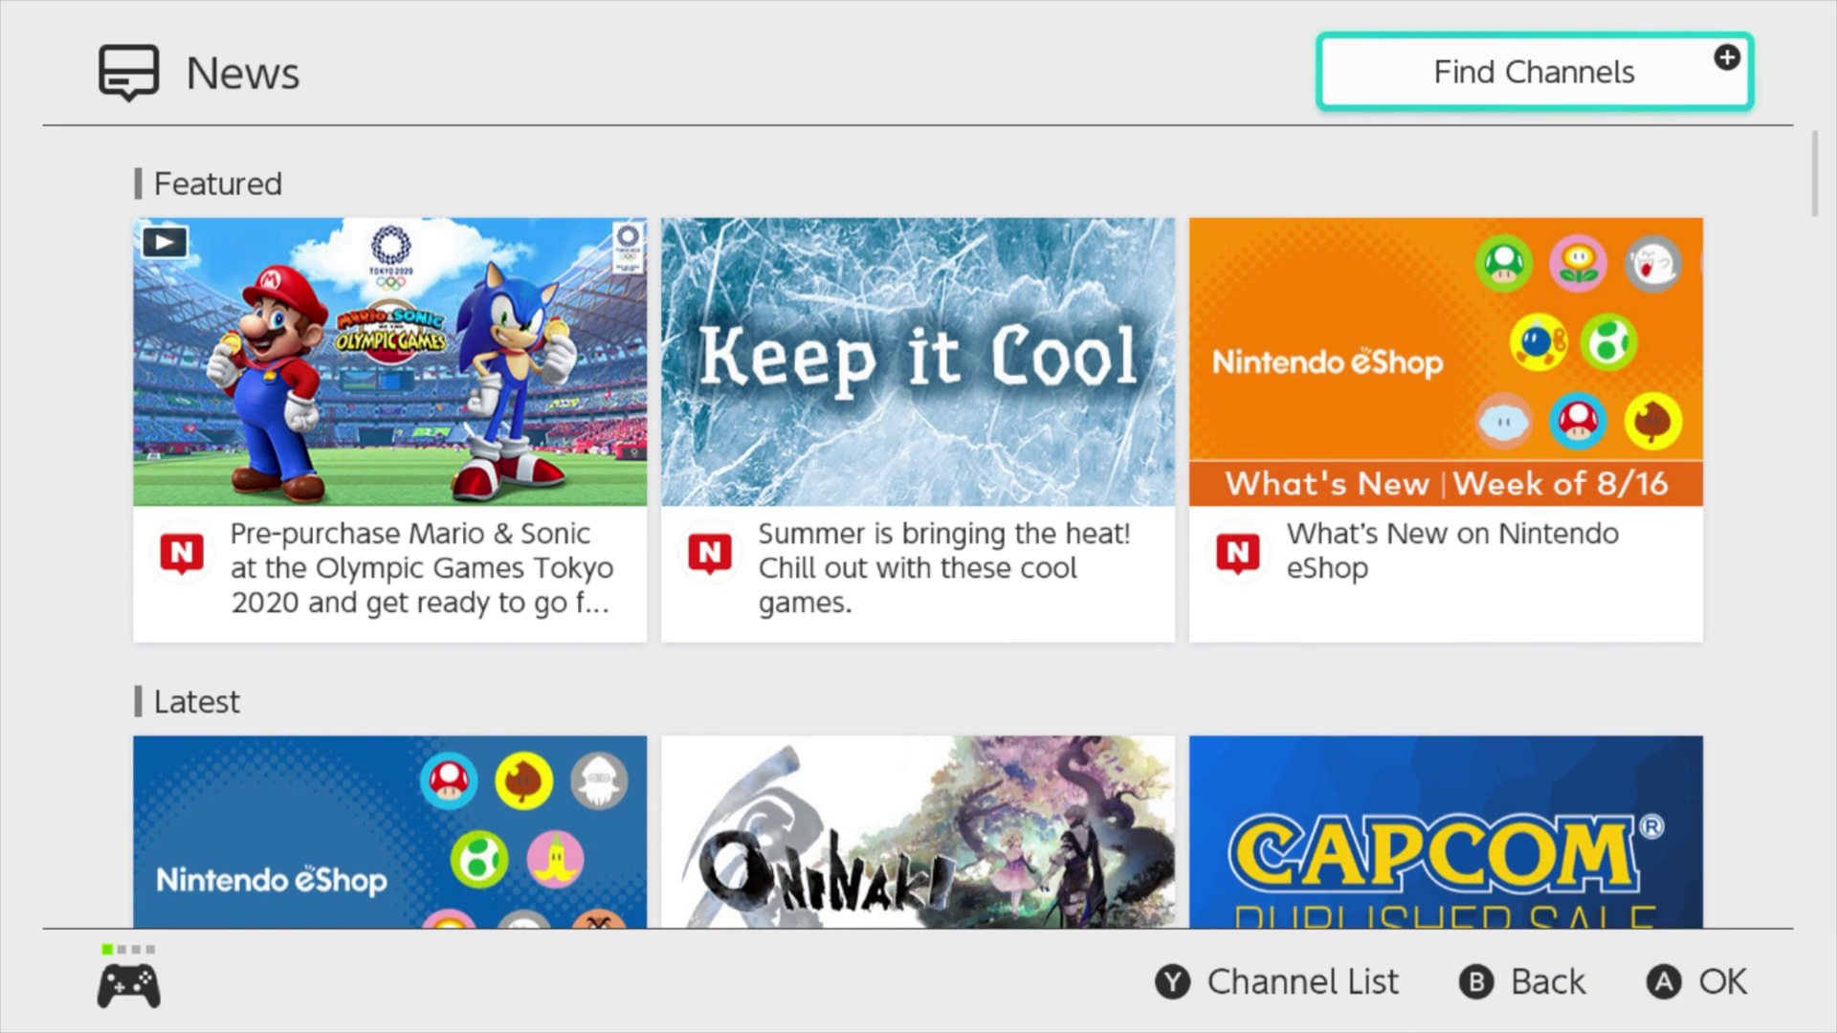
key("Escape")
Step: Open System Settings from the HOME Menu
key("Right")
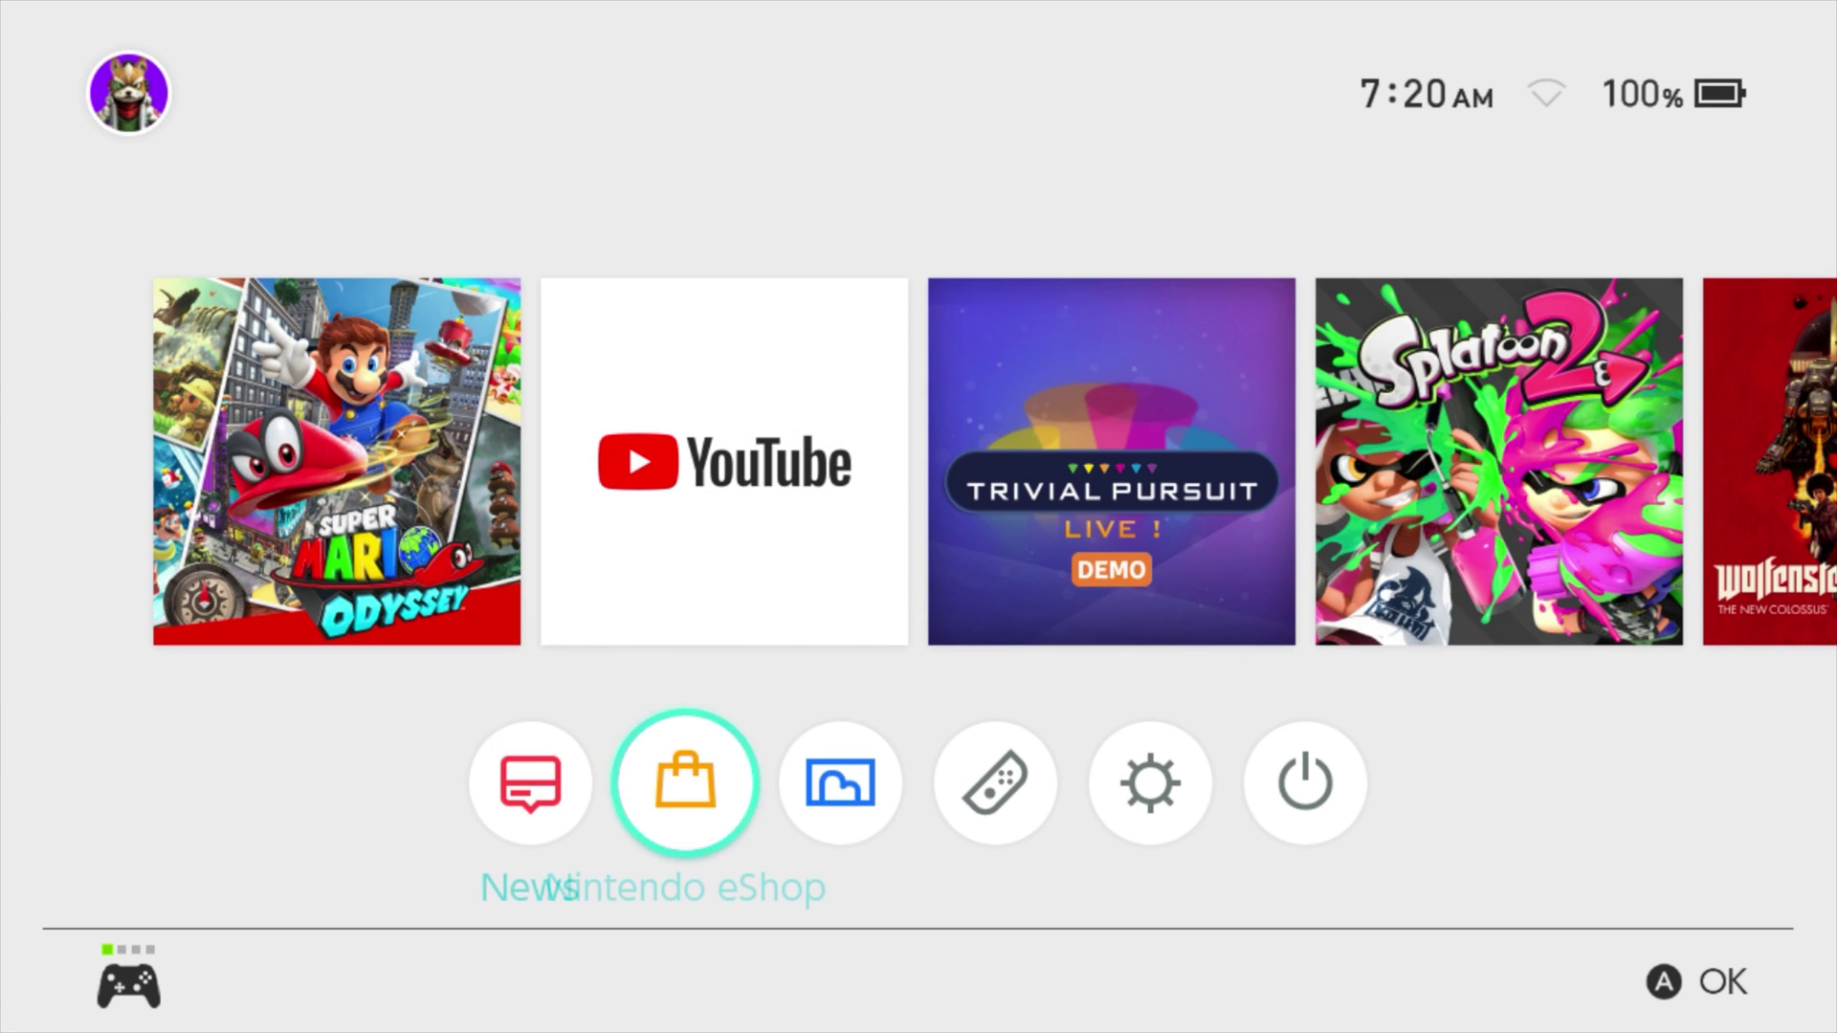
key("Right")
key("Right")
key("Right")
key("Return")
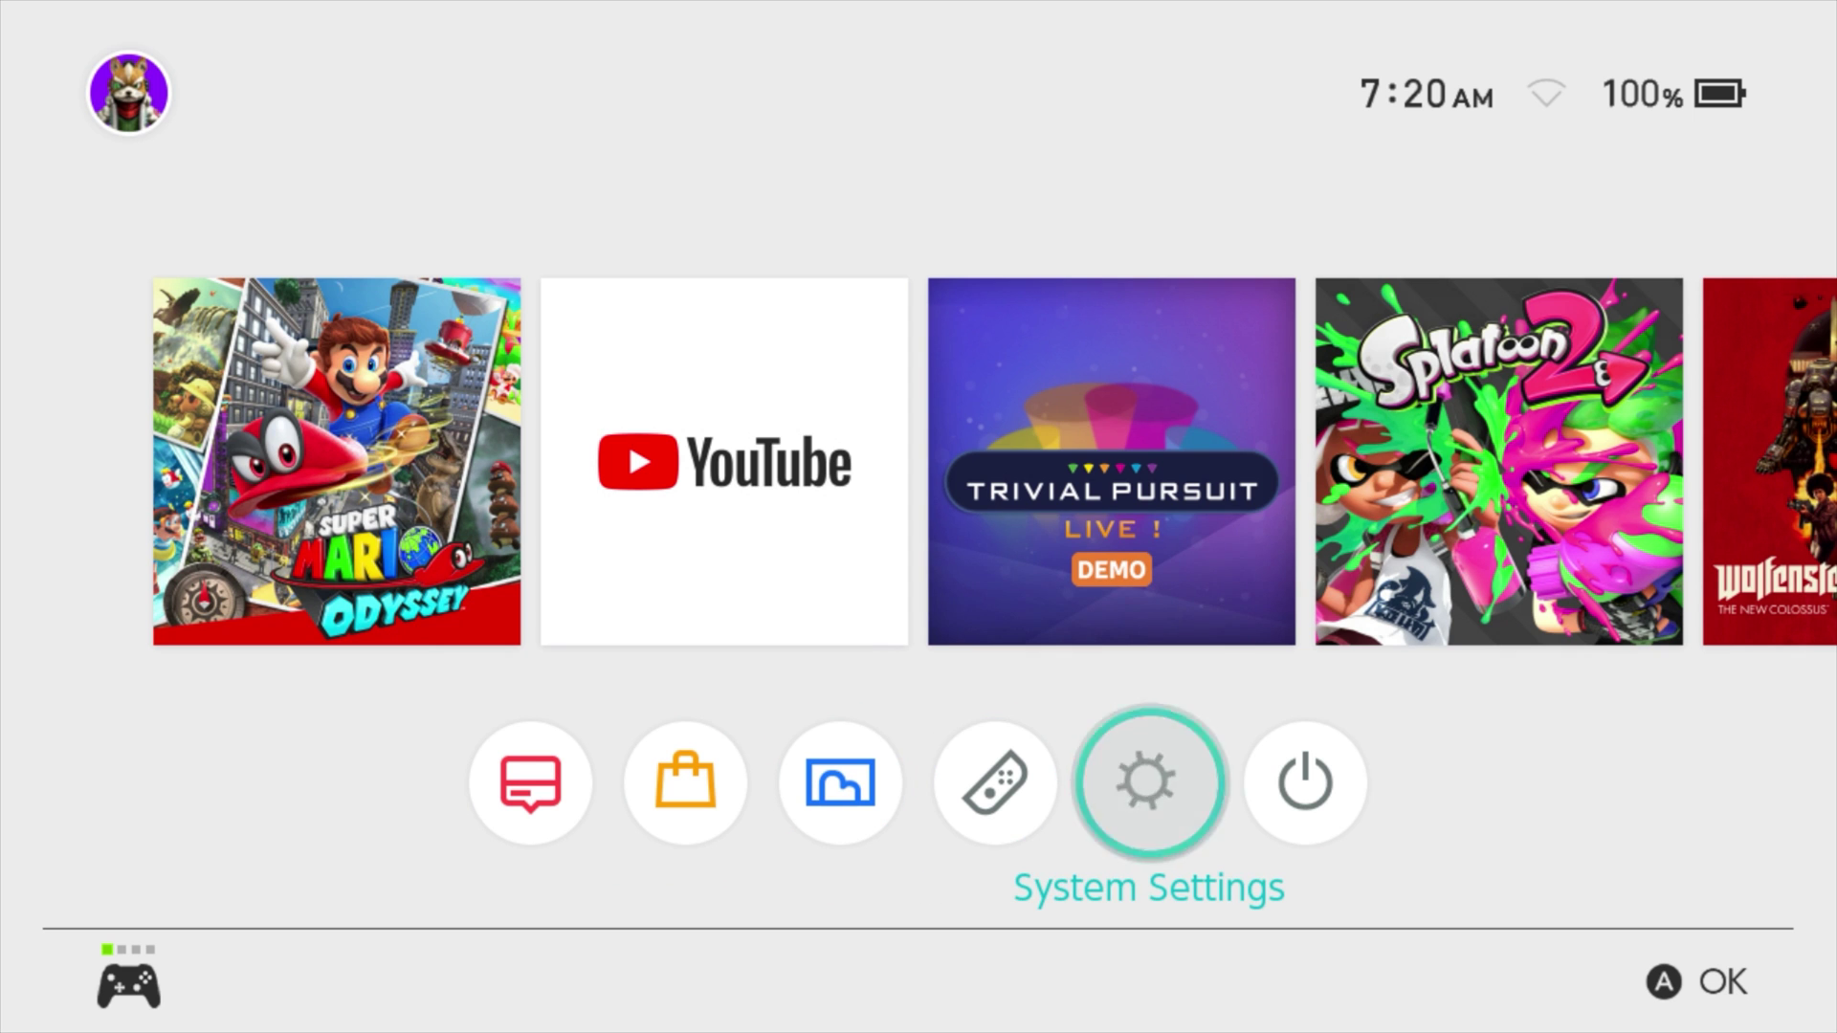
Step: Open the registered Black Lives Matter Wi-Fi network from the system's Internet Settings
key("Down")
key("Right")
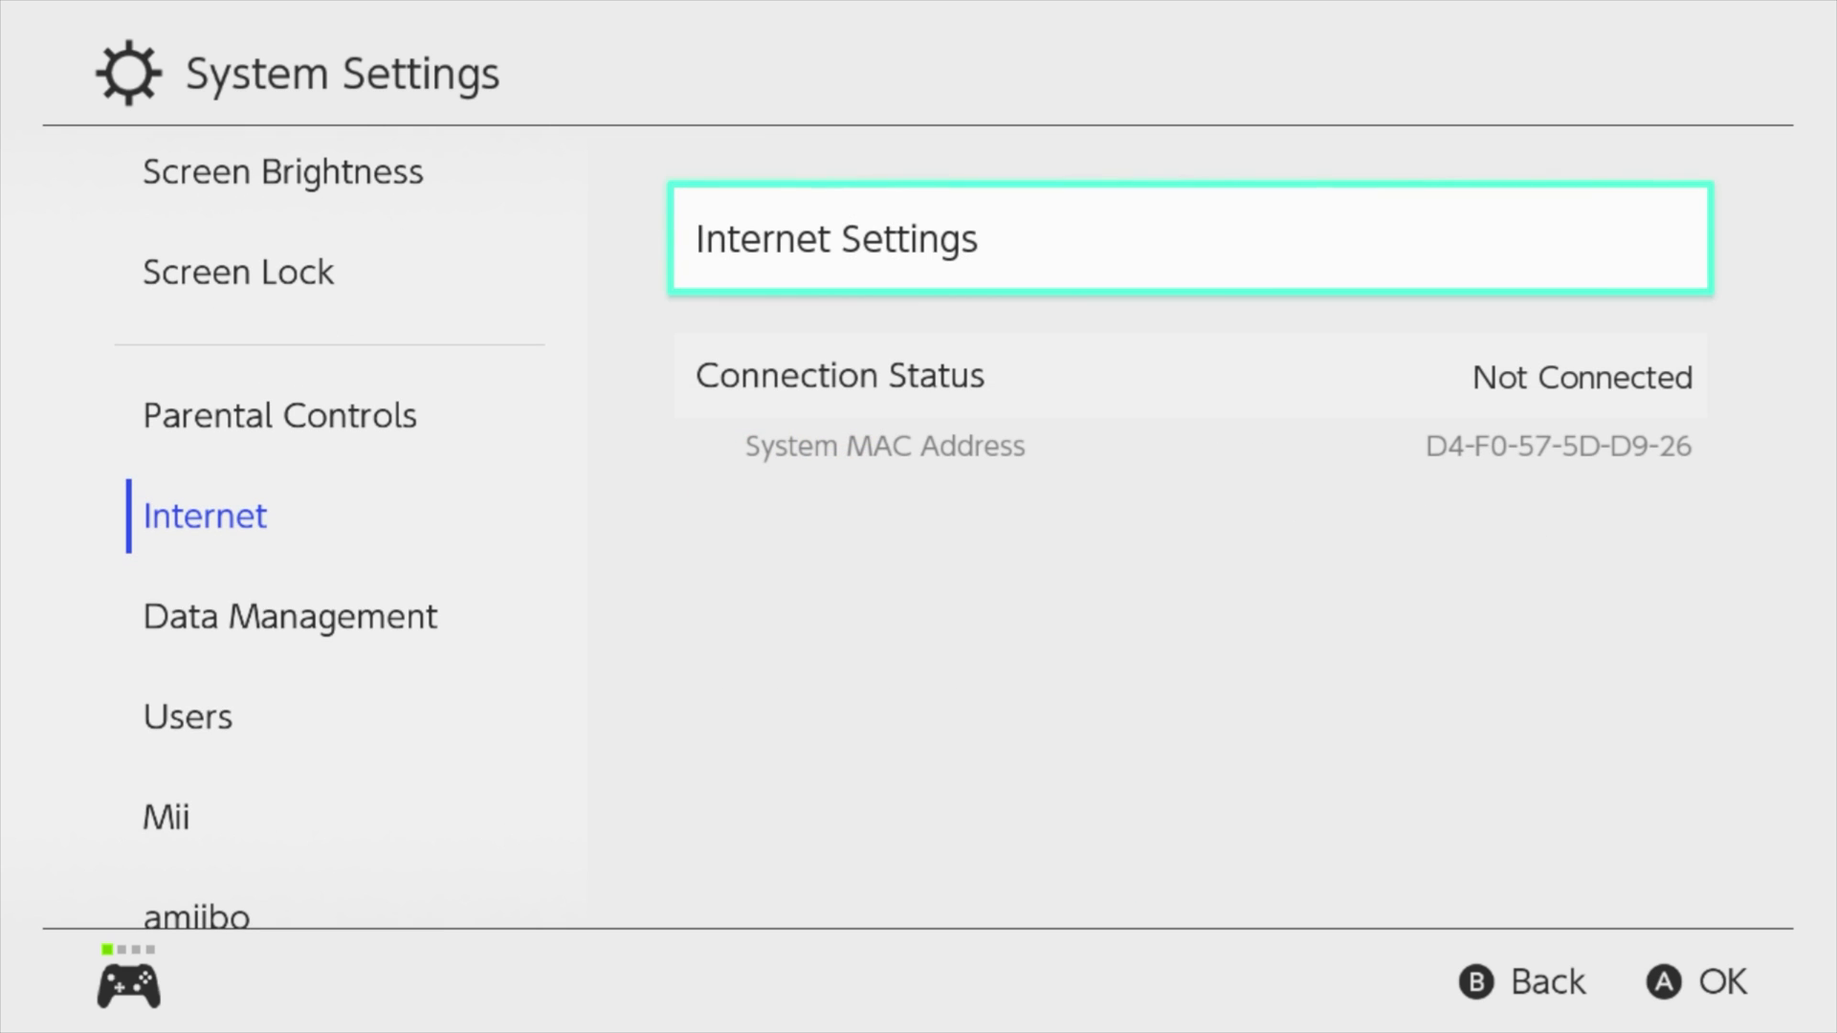
key("Return")
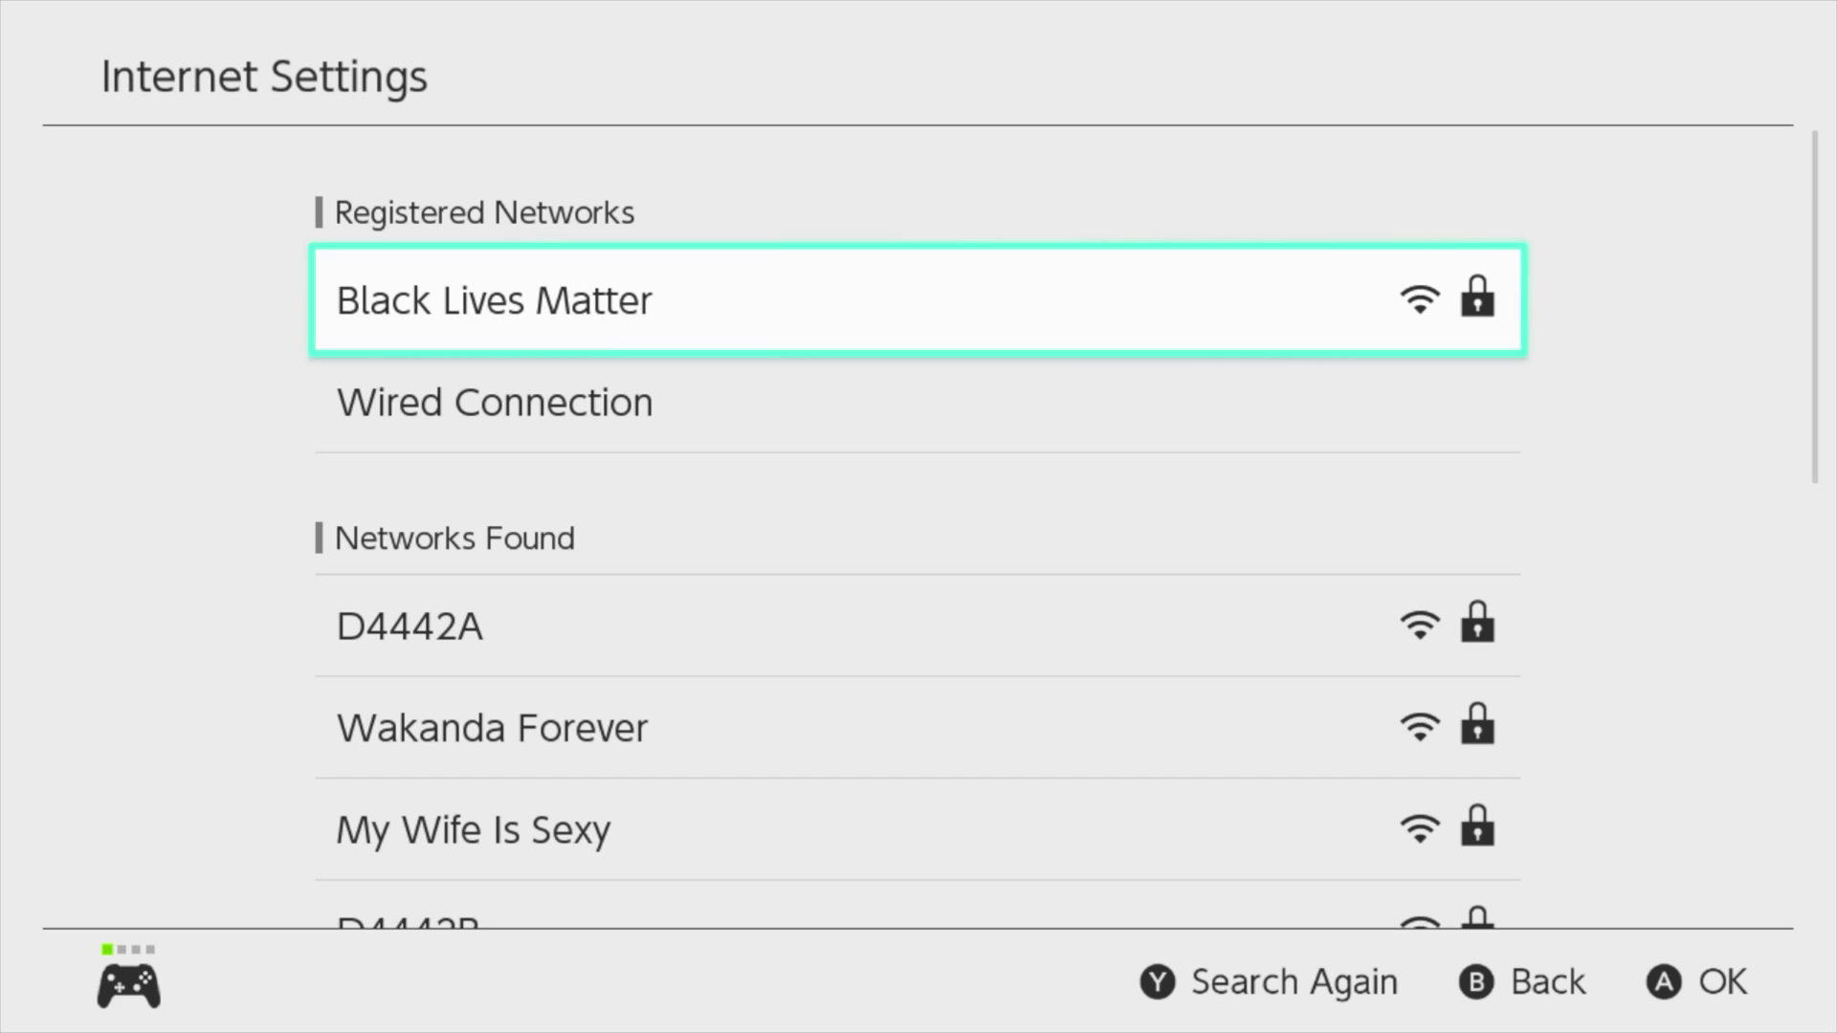
key("Return")
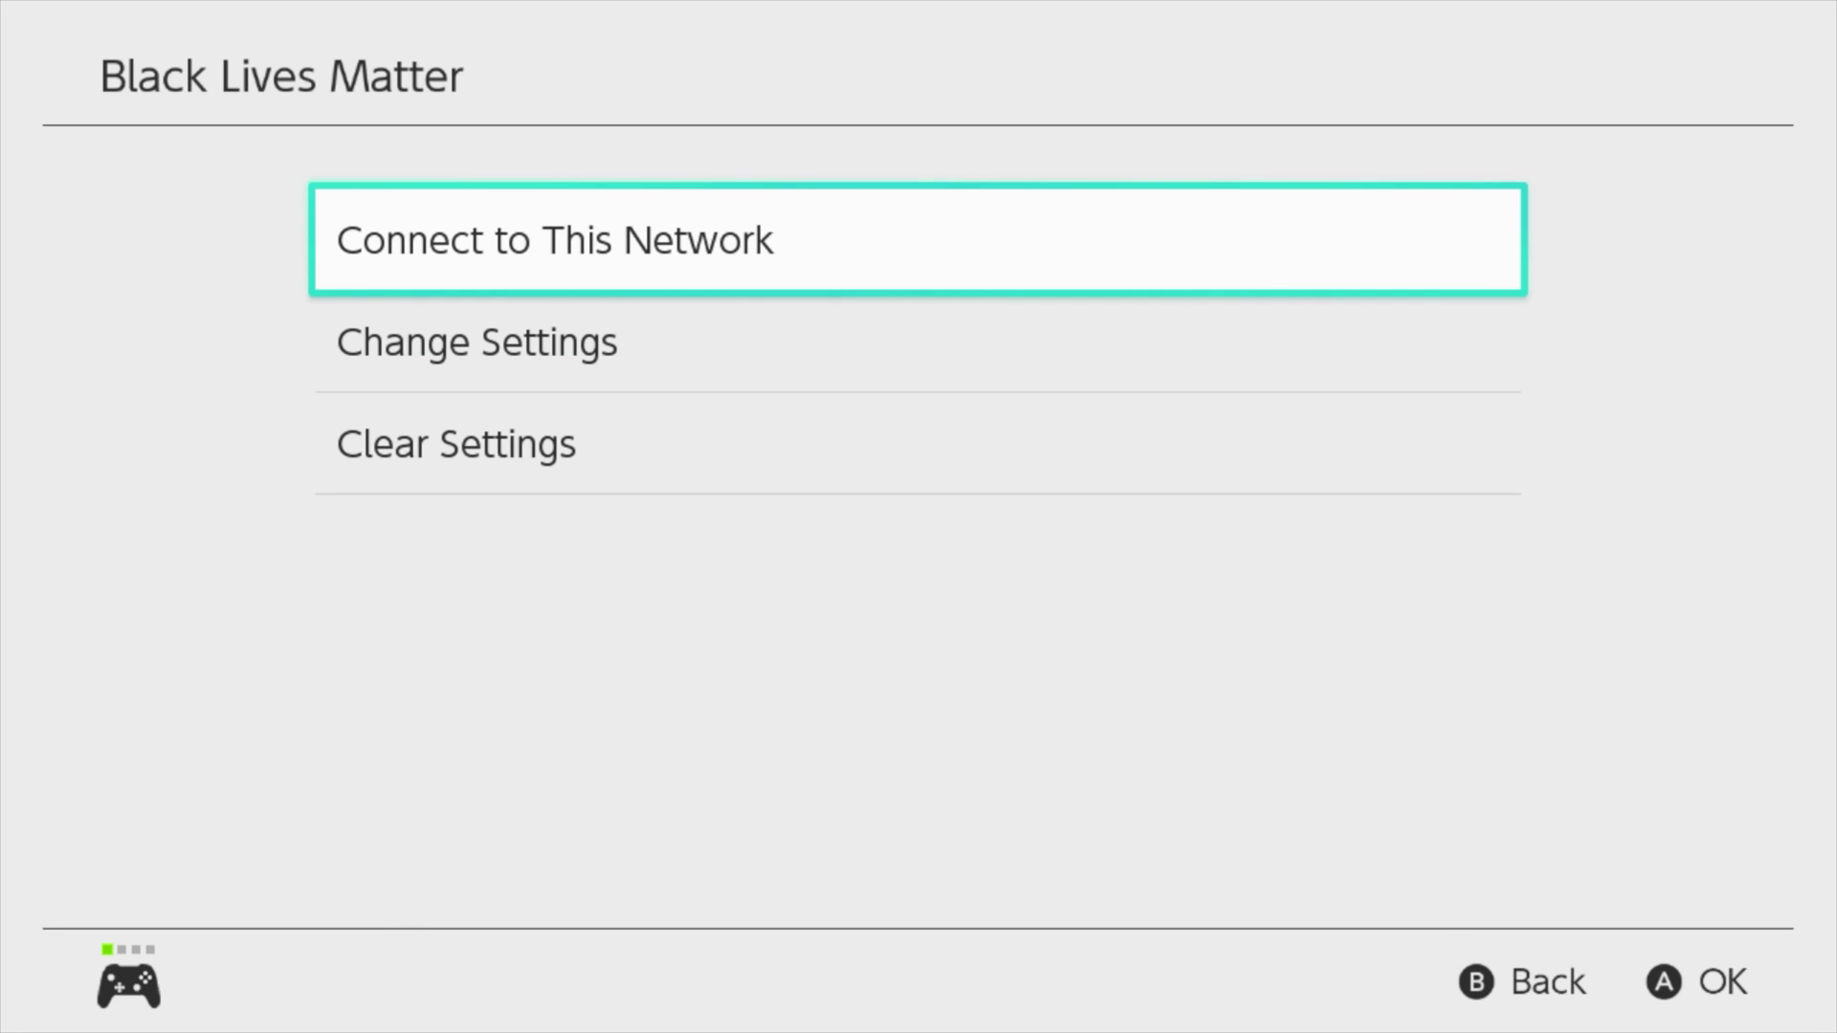
Step: Change the Black Lives Matter network's DNS Settings to Automatic
key("Down")
key("Return")
key("Down")
key("Down")
key("Down")
key("Down")
key("Down")
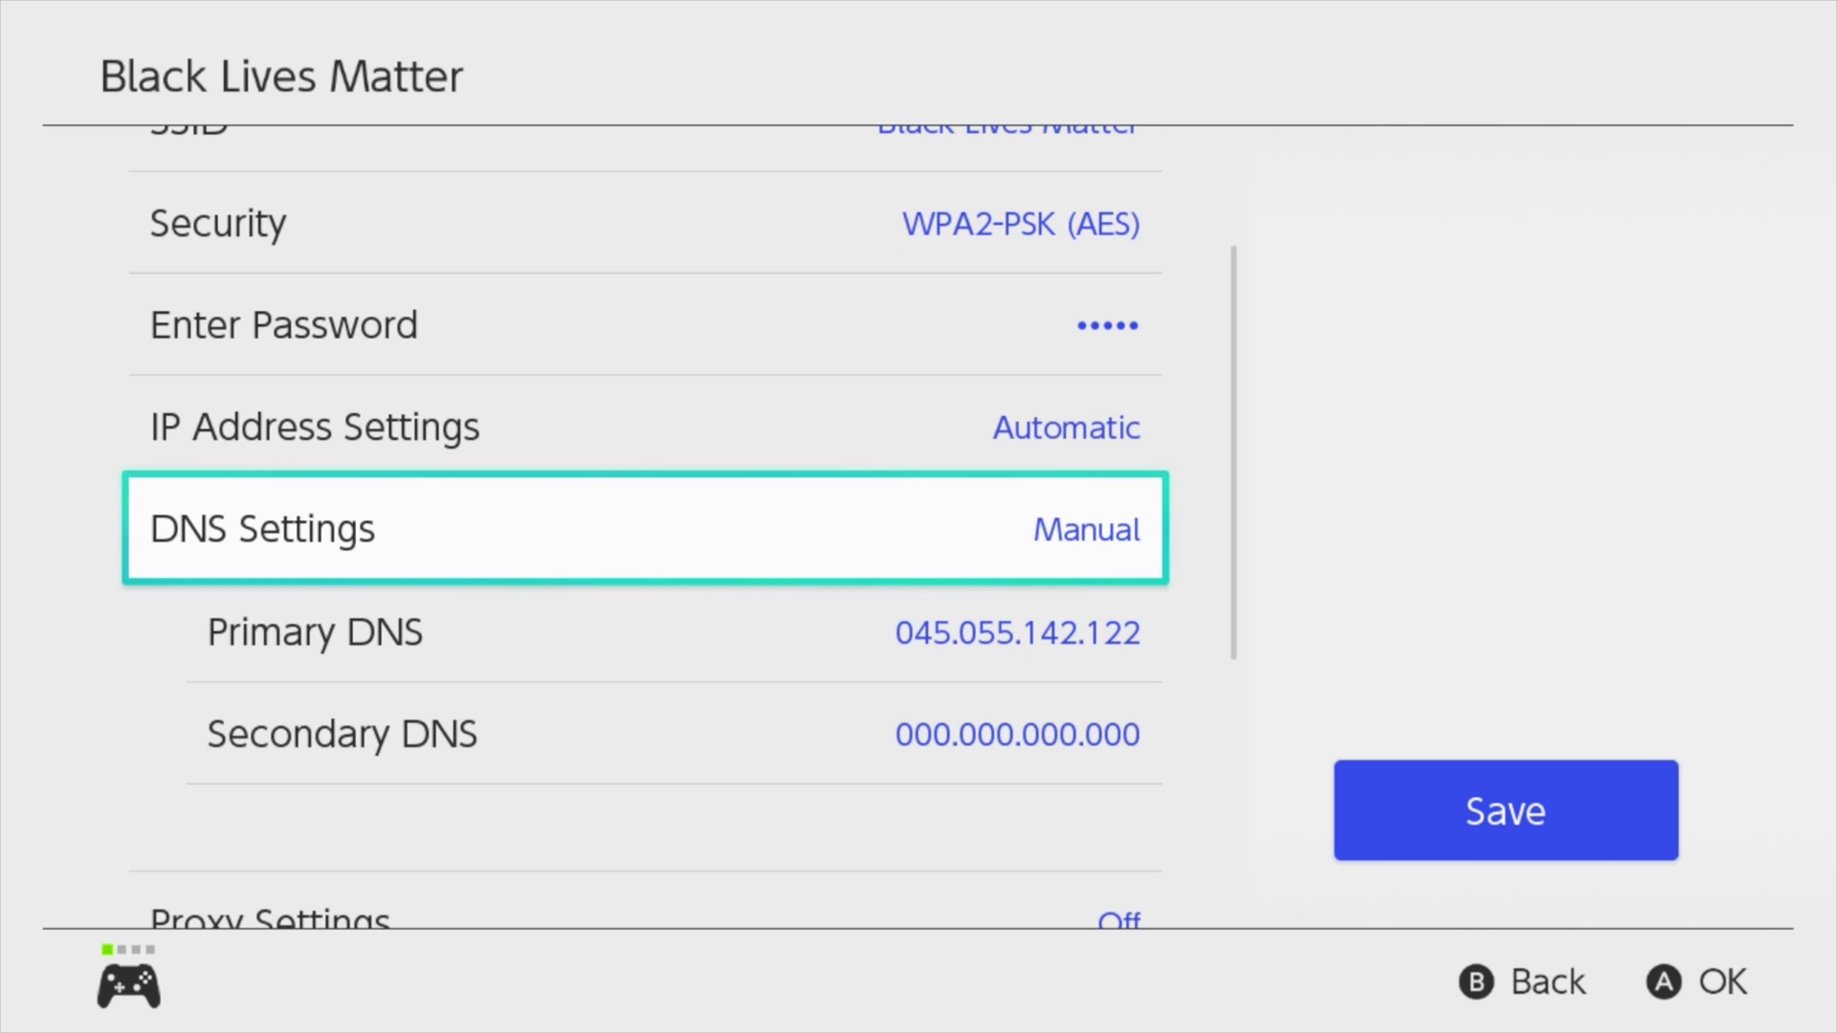
key("Return")
key("Up")
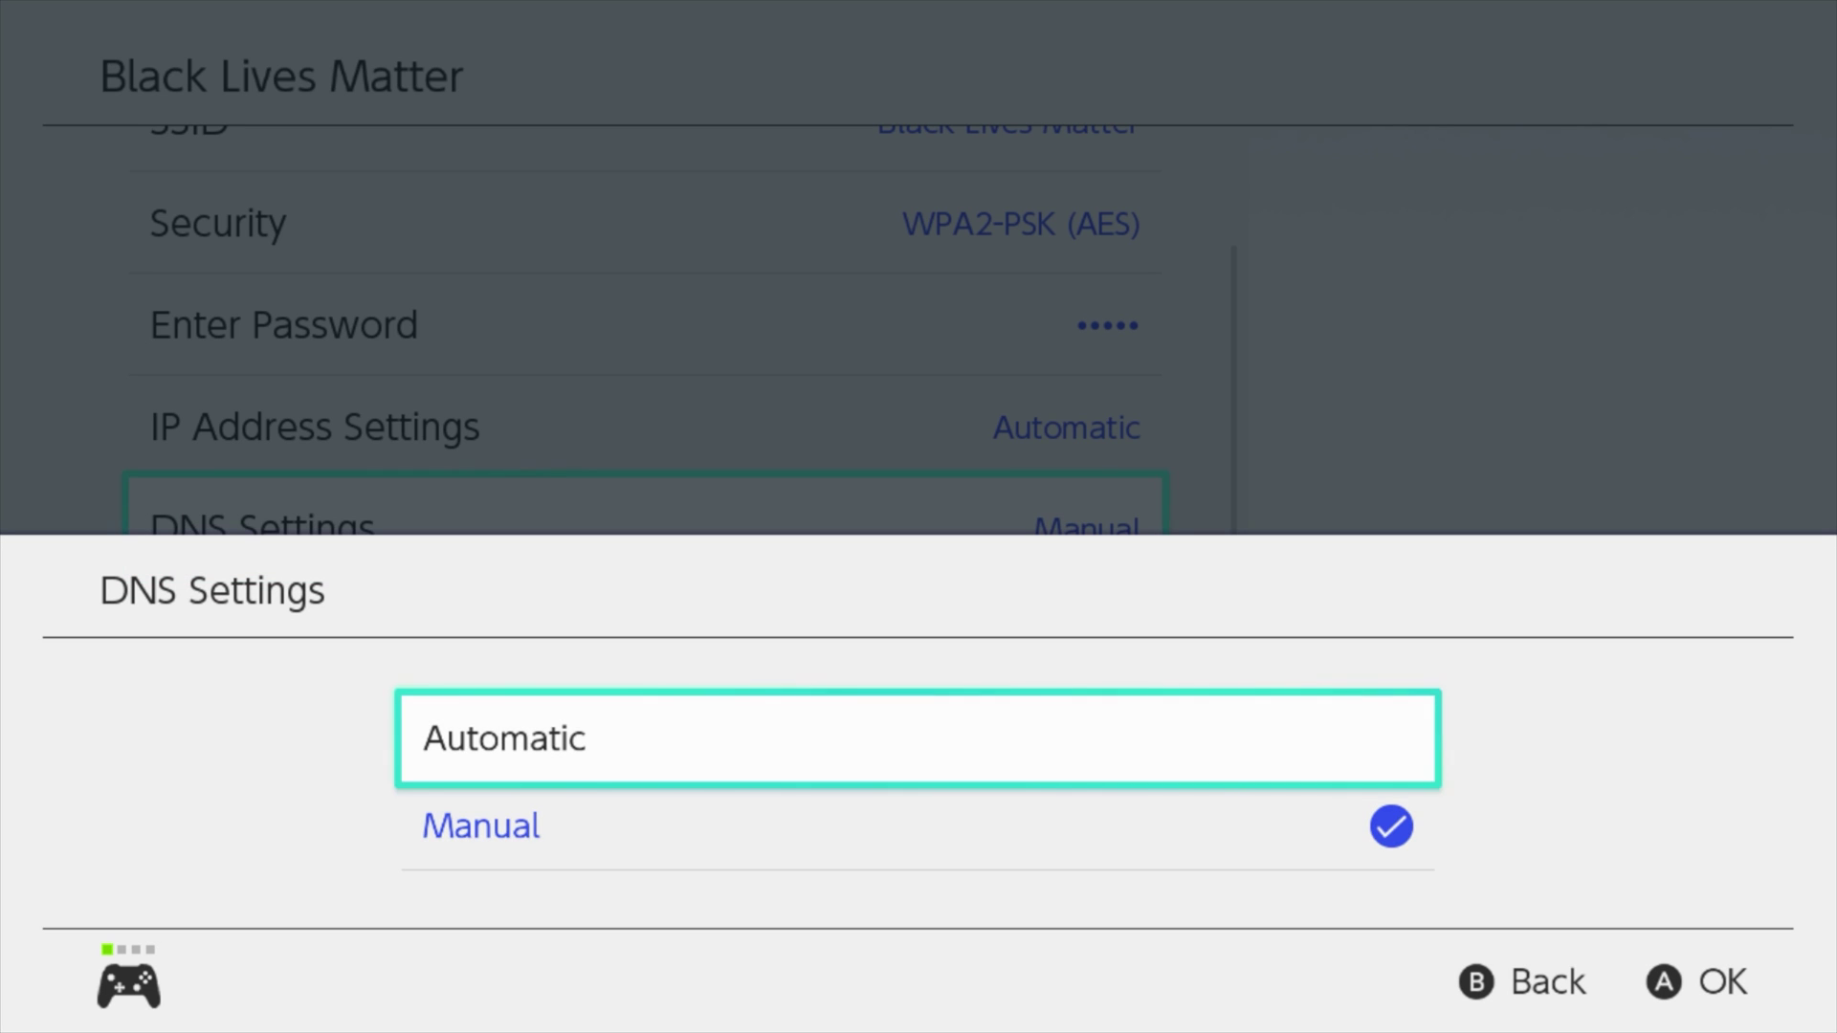
key("Return")
key("Right")
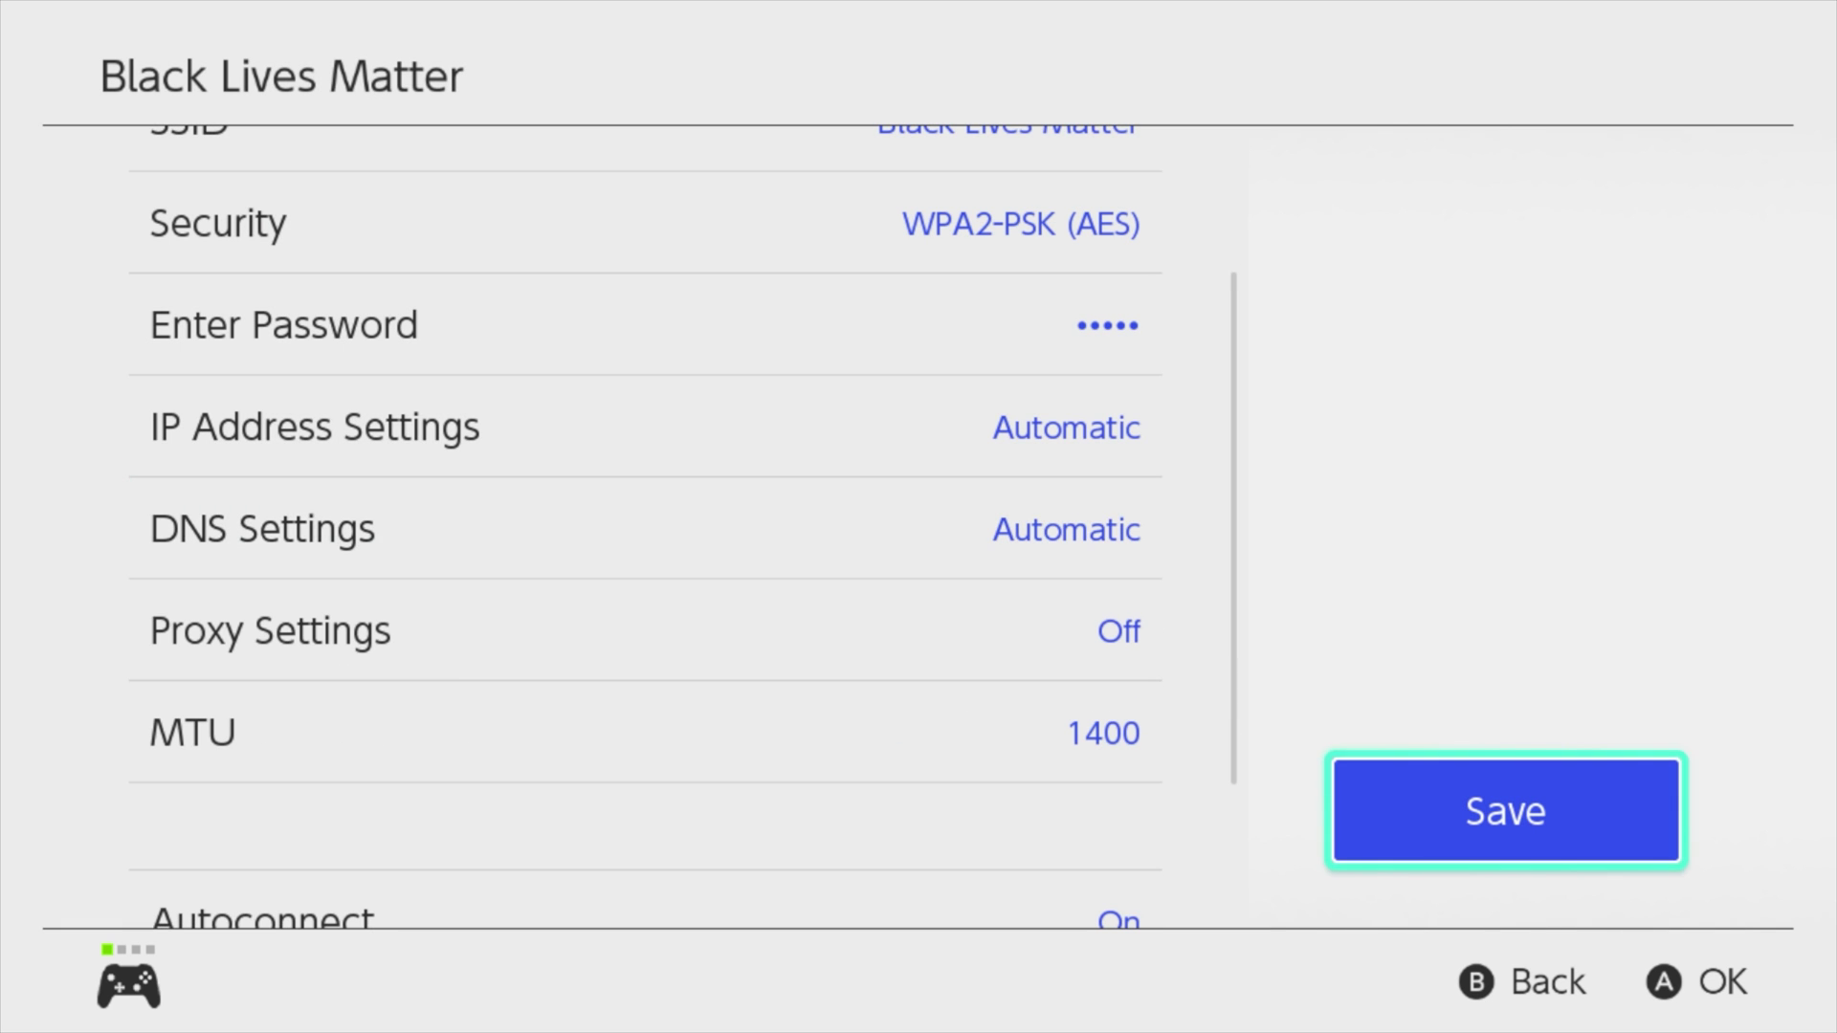
Step: Save the changed network settings and leave System Settings for the HOME Menu
key("Return")
key("Return")
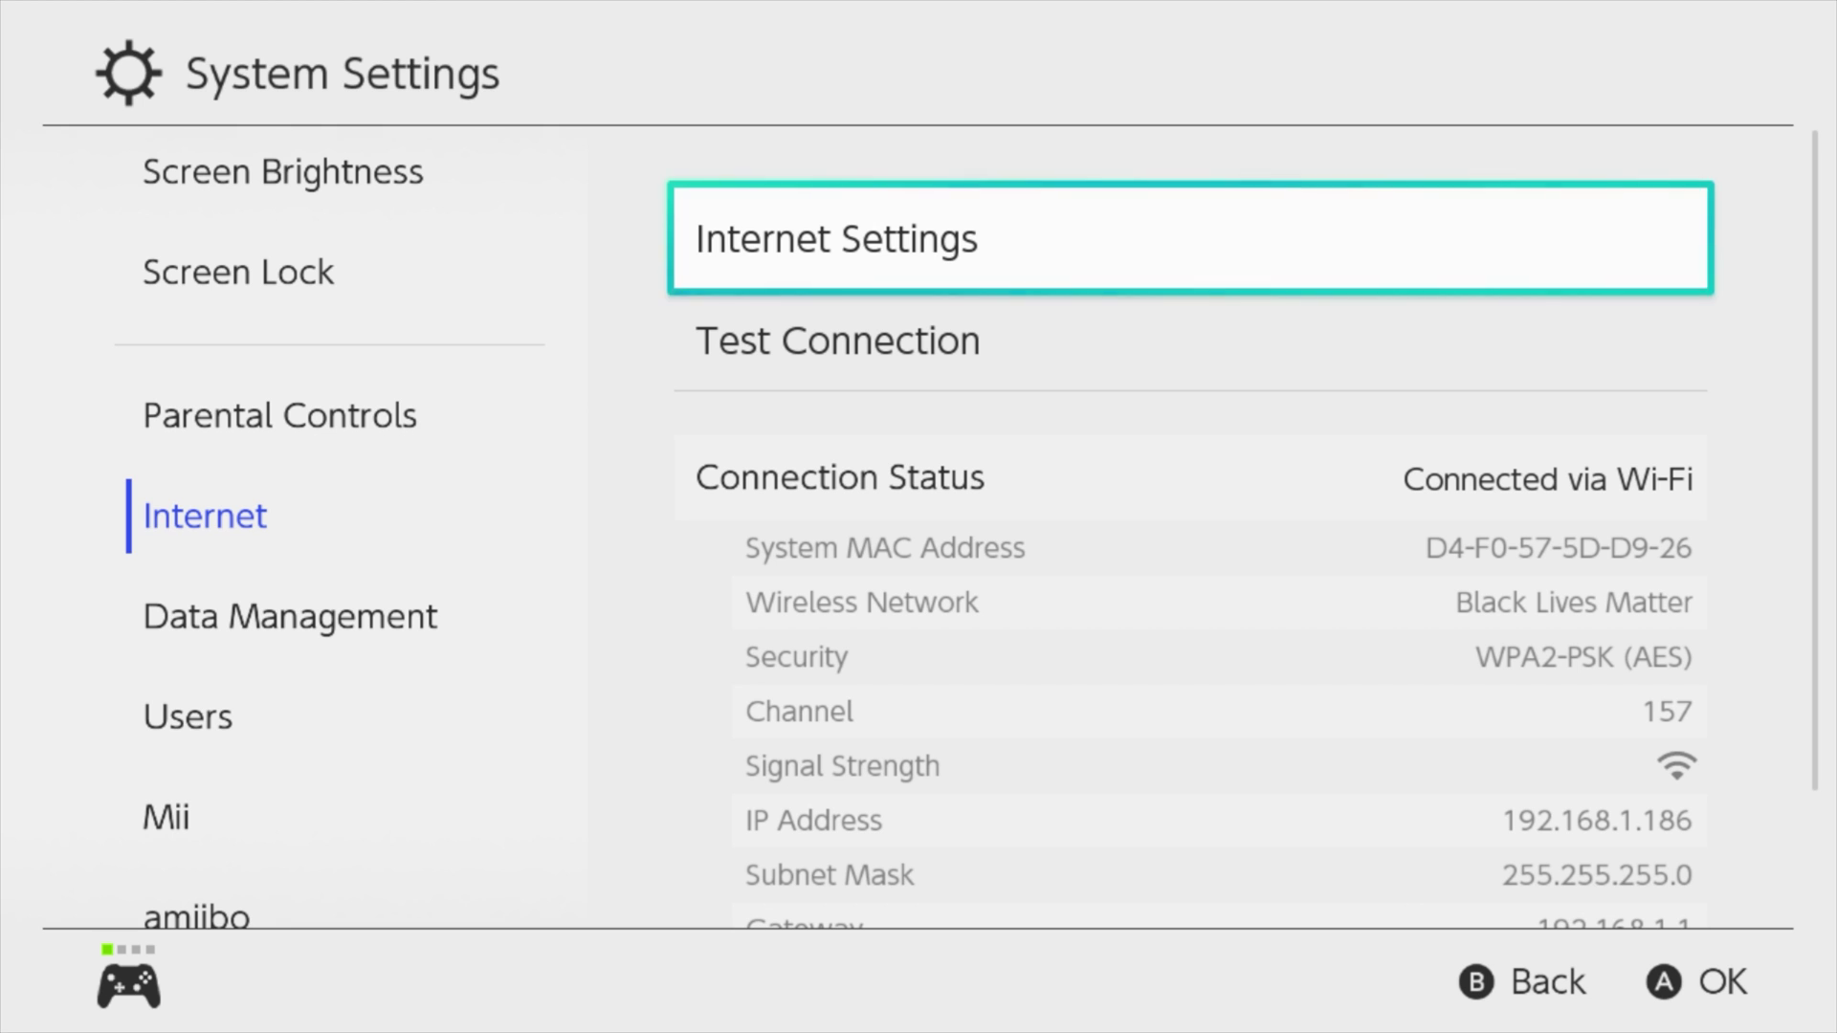
key("Left")
key("Escape")
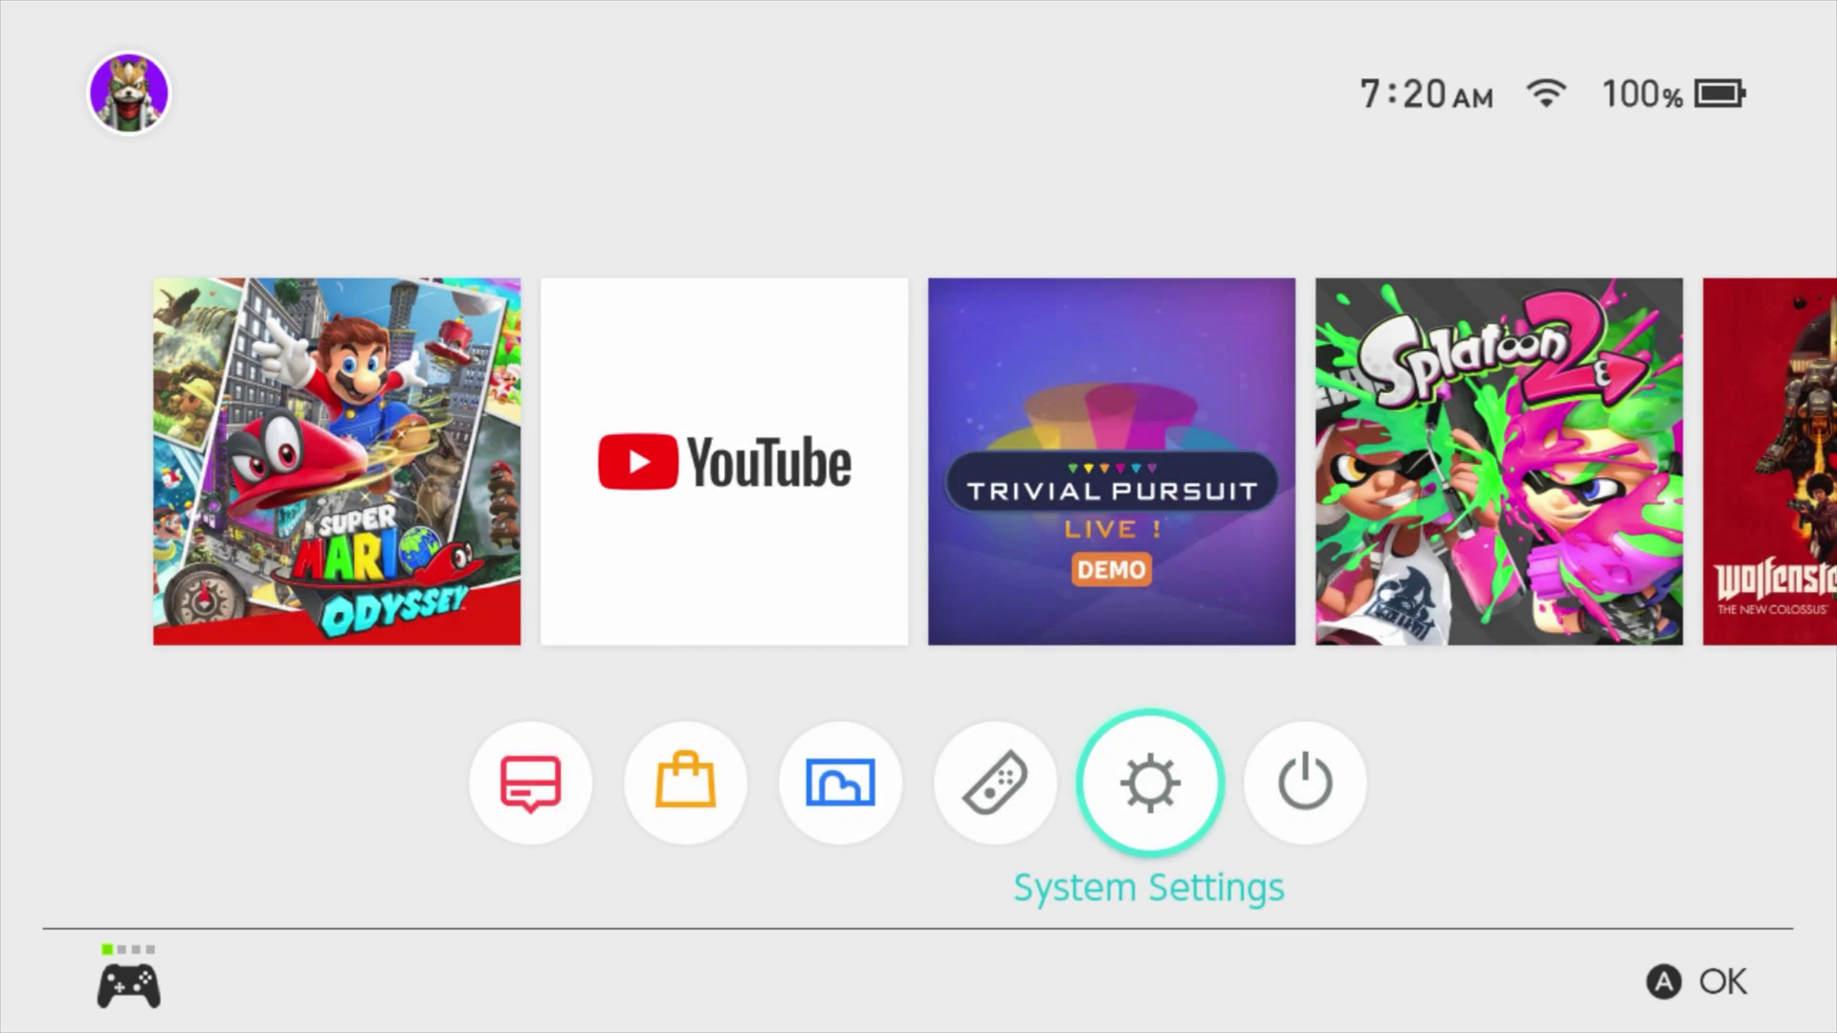